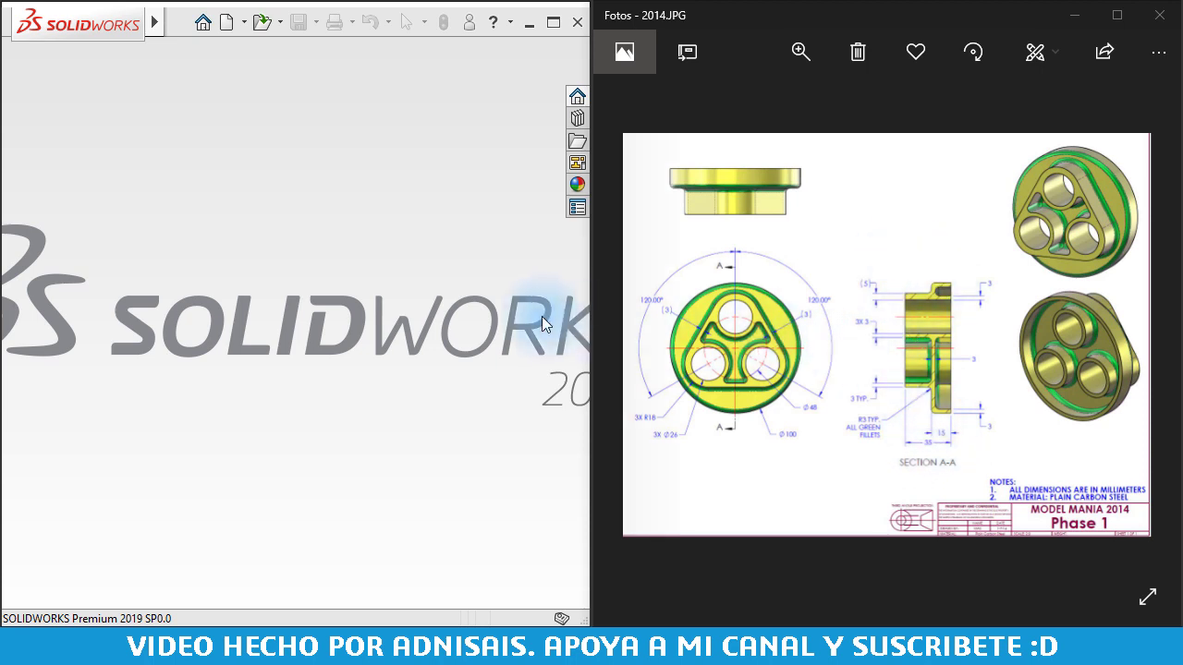
Step: Create a new part from the Modelmania template in the Advanced templates list
{"action": "left_click", "coordinate": [317, 272]}
{"action": "left_click", "coordinate": [224, 24]}
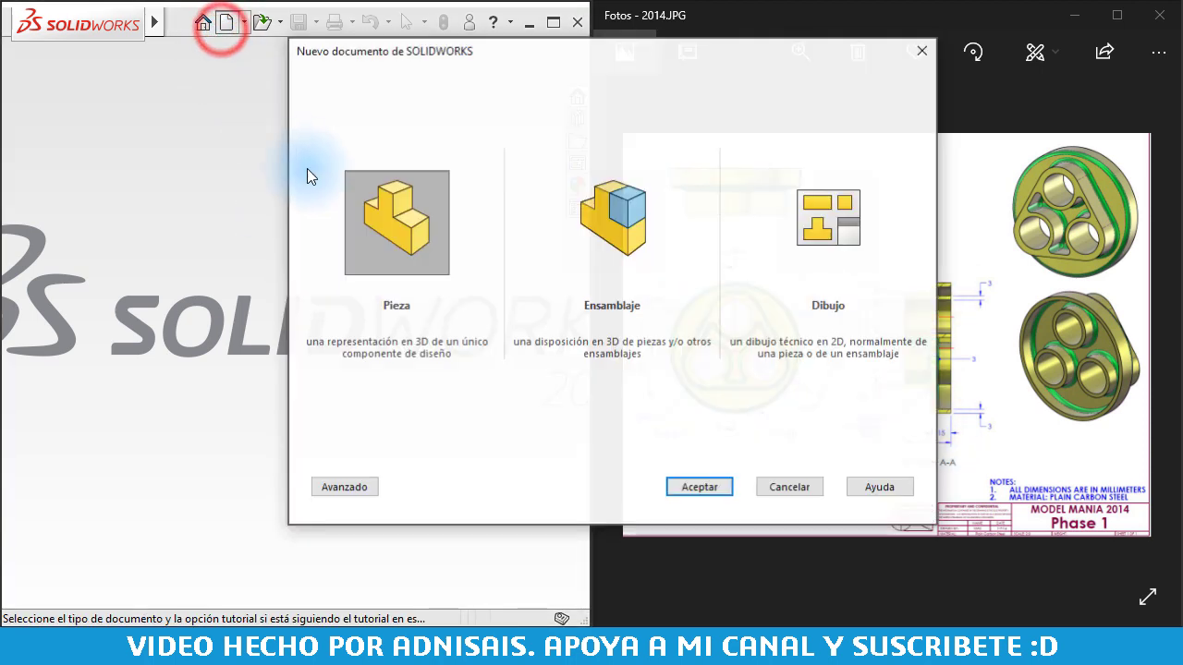
{"action": "left_click", "coordinate": [340, 487]}
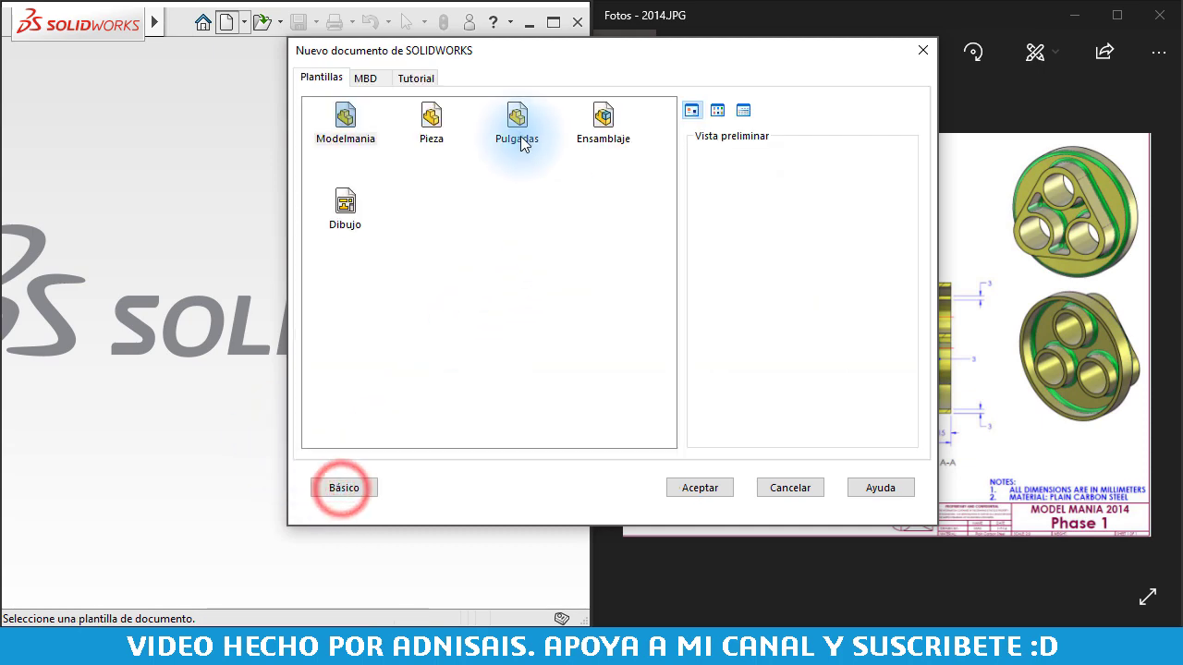
{"action": "double_click", "coordinate": [343, 126]}
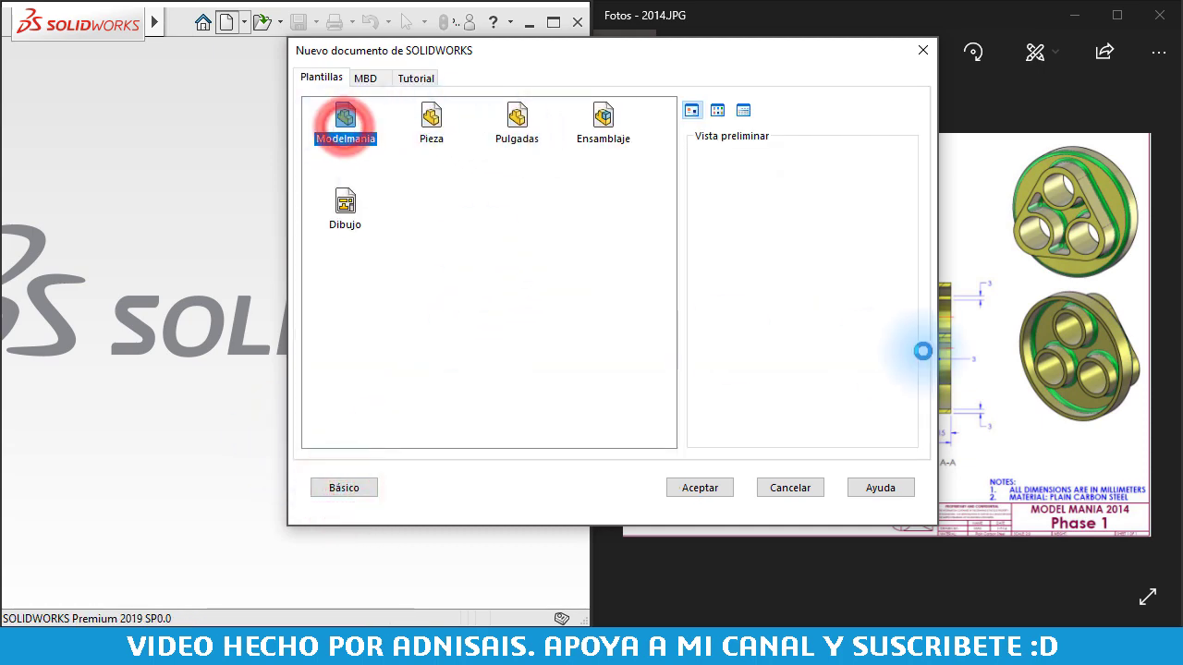
{"action": "double_click", "coordinate": [837, 333]}
Step: Arrange the reference drawing and feature tree, then start an extruded boss sketched on the Front plane
{"action": "left_click_drag", "start_coordinate": [797, 356], "coordinate": [765, 384]}
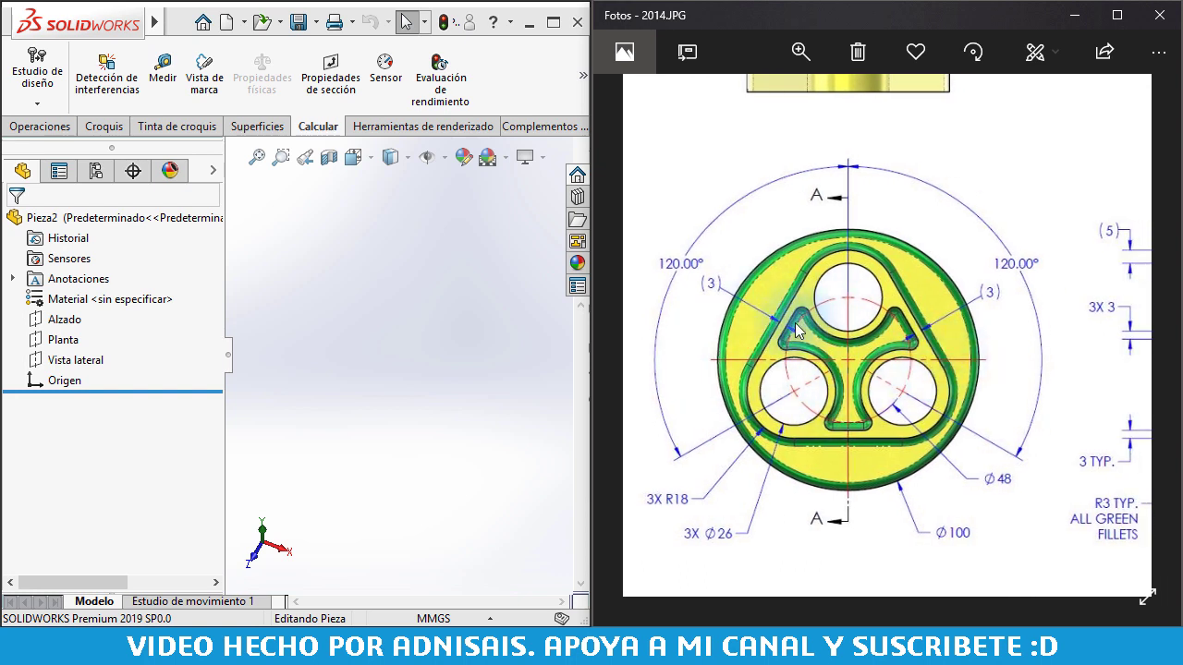
{"action": "left_click_drag", "start_coordinate": [913, 424], "coordinate": [915, 398]}
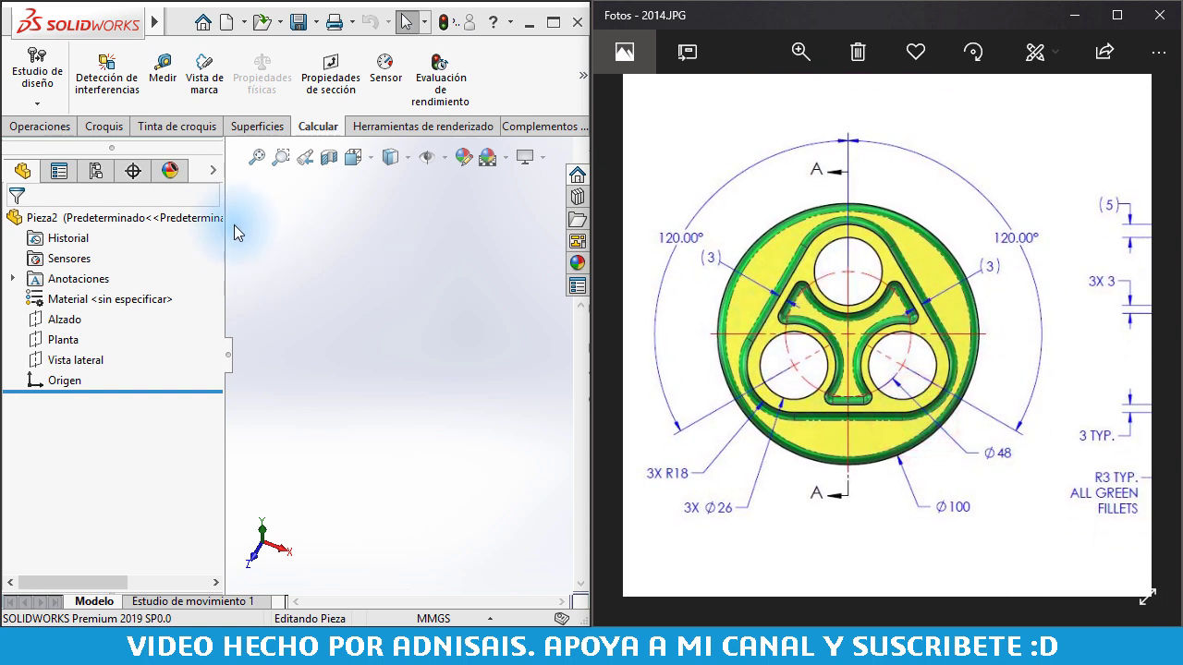
{"action": "left_click_drag", "start_coordinate": [223, 237], "coordinate": [194, 237]}
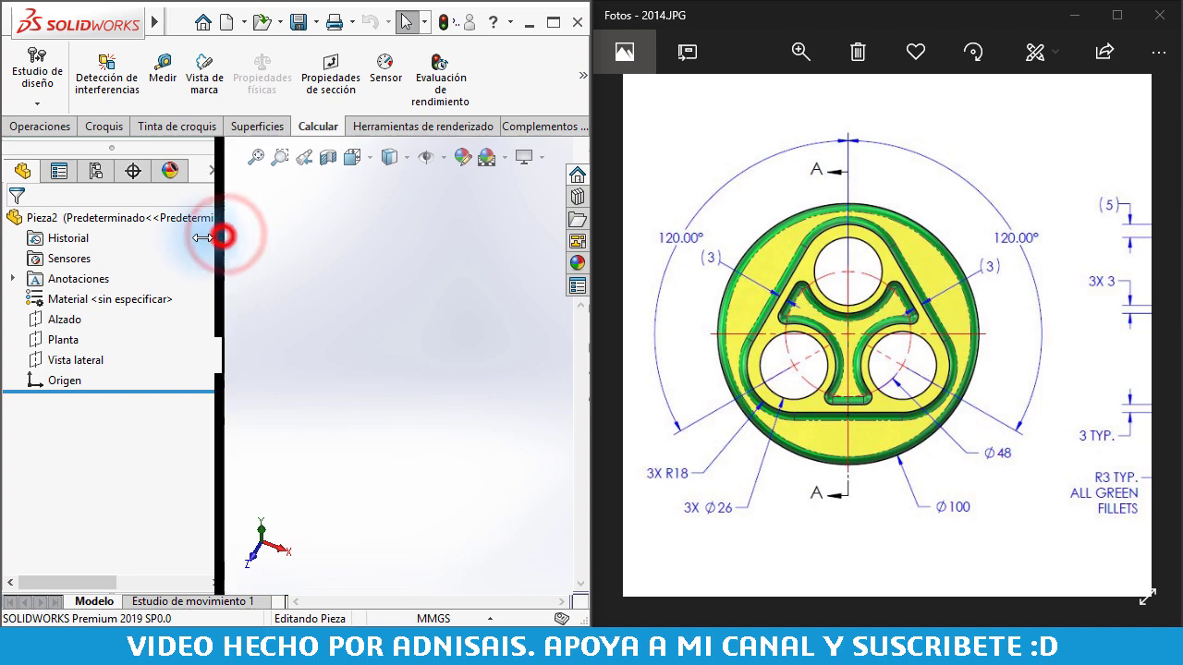
{"action": "left_click", "coordinate": [40, 125]}
{"action": "left_click", "coordinate": [43, 72]}
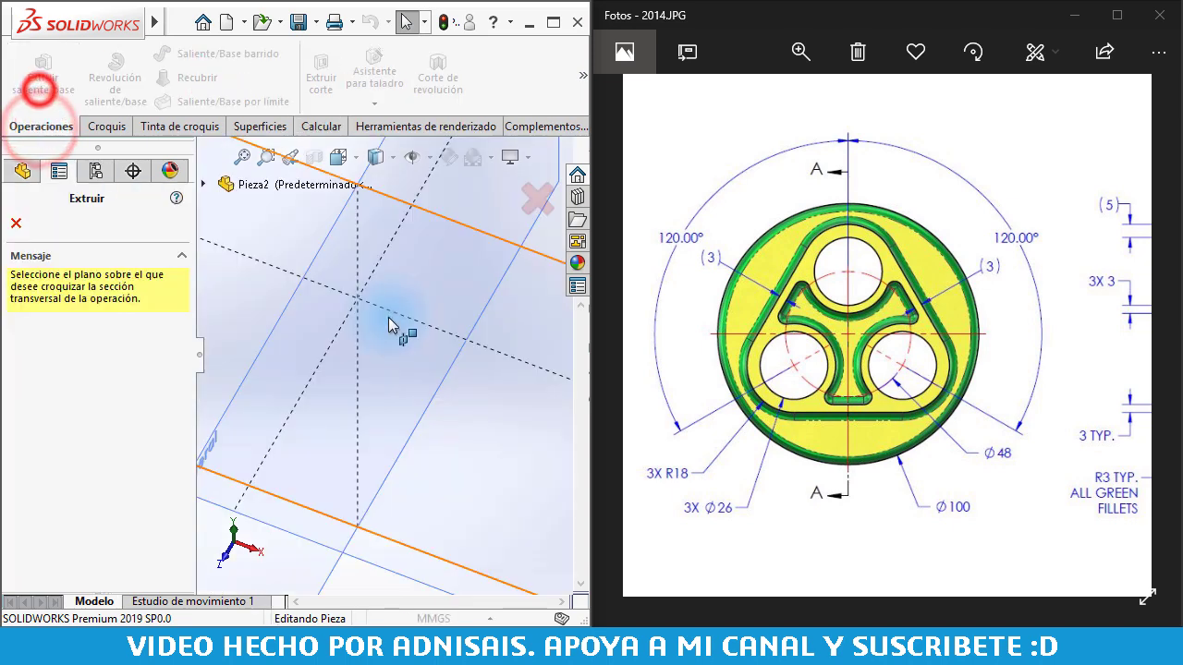
{"action": "left_click", "coordinate": [466, 294]}
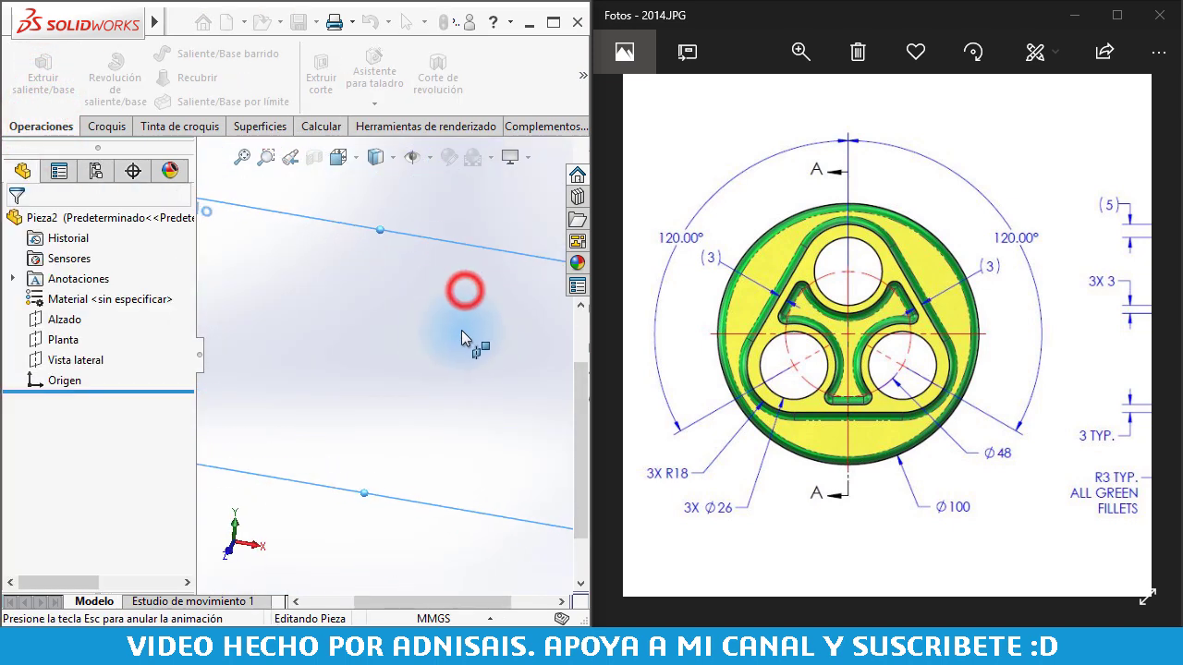
Step: Draw a circle centred on the origin
{"action": "left_click", "coordinate": [167, 53]}
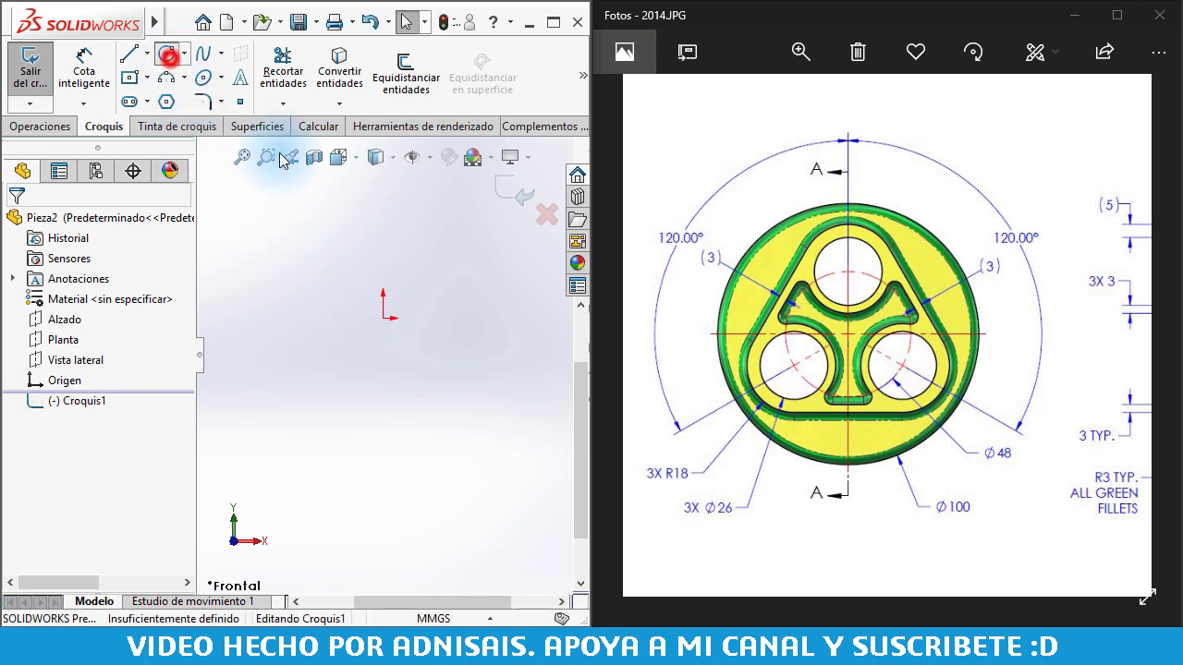
{"action": "left_click", "coordinate": [382, 318]}
{"action": "left_click", "coordinate": [509, 266]}
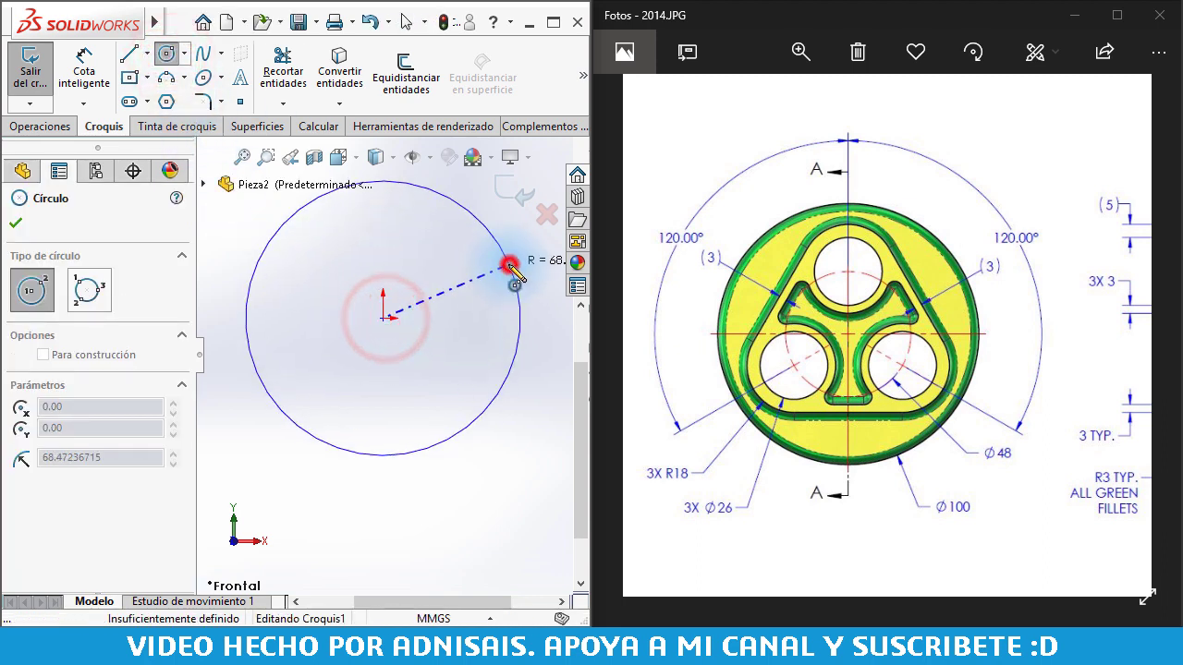
{"action": "key", "text": "Escape"}
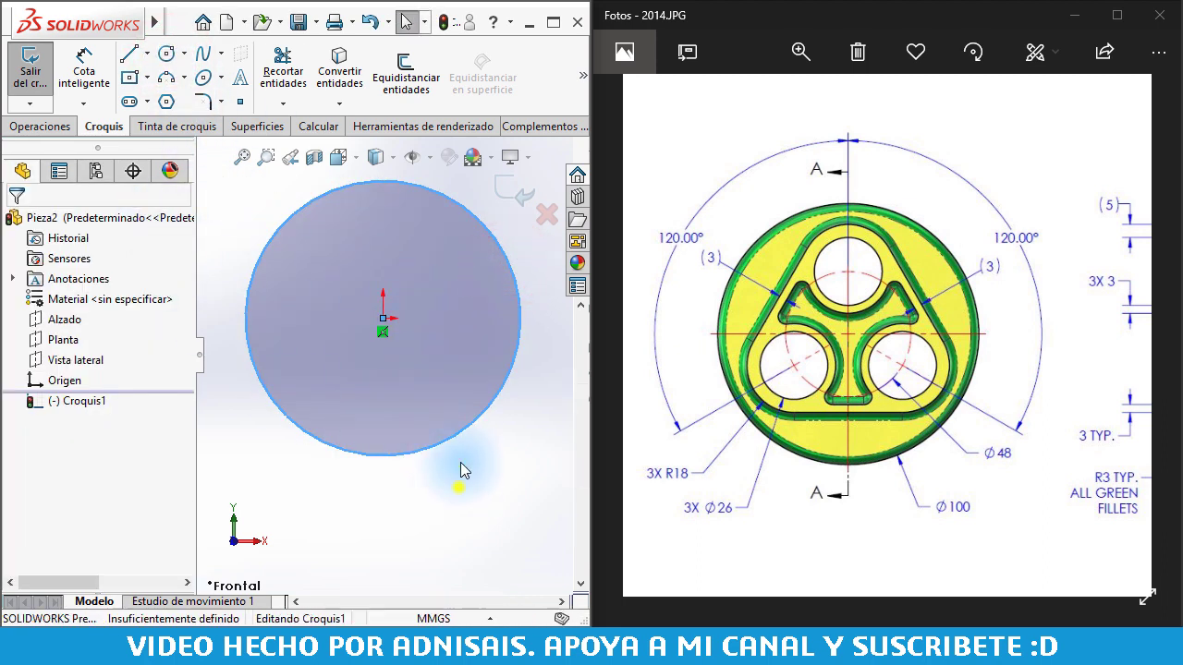
Step: Dimension the circle's diameter to 100 mm
{"action": "right_click_drag", "start_coordinate": [457, 485], "coordinate": [440, 471]}
{"action": "left_click", "coordinate": [454, 447]}
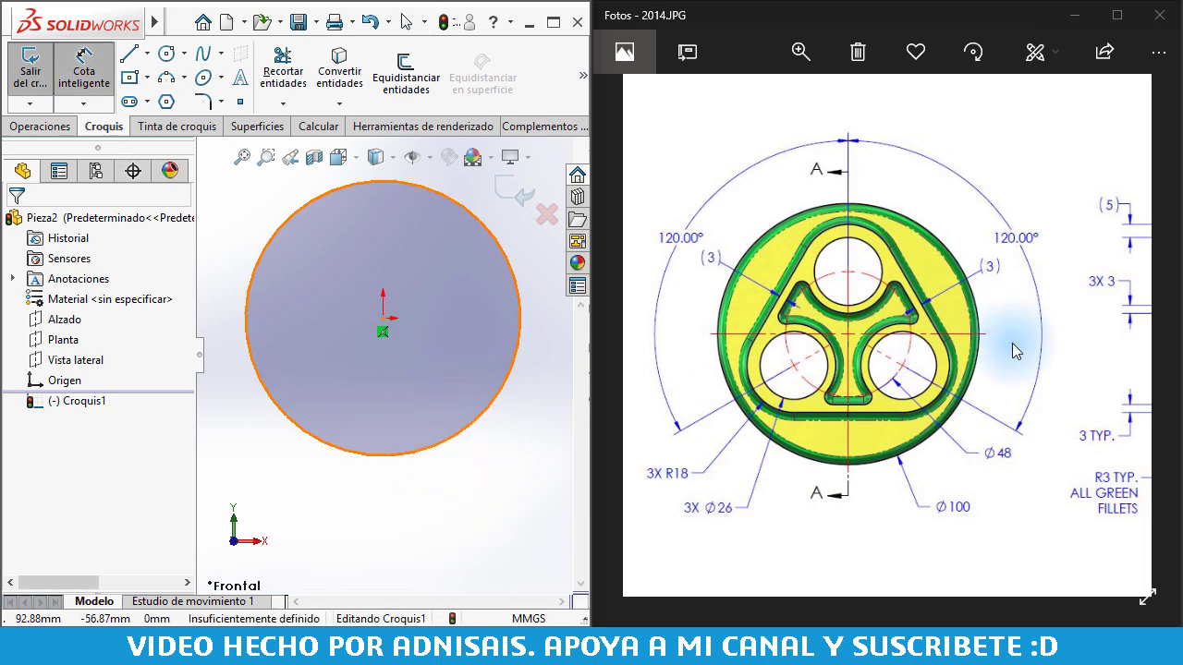
{"action": "left_click", "coordinate": [457, 441]}
{"action": "left_click", "coordinate": [485, 488]}
{"action": "key", "text": "Return"}
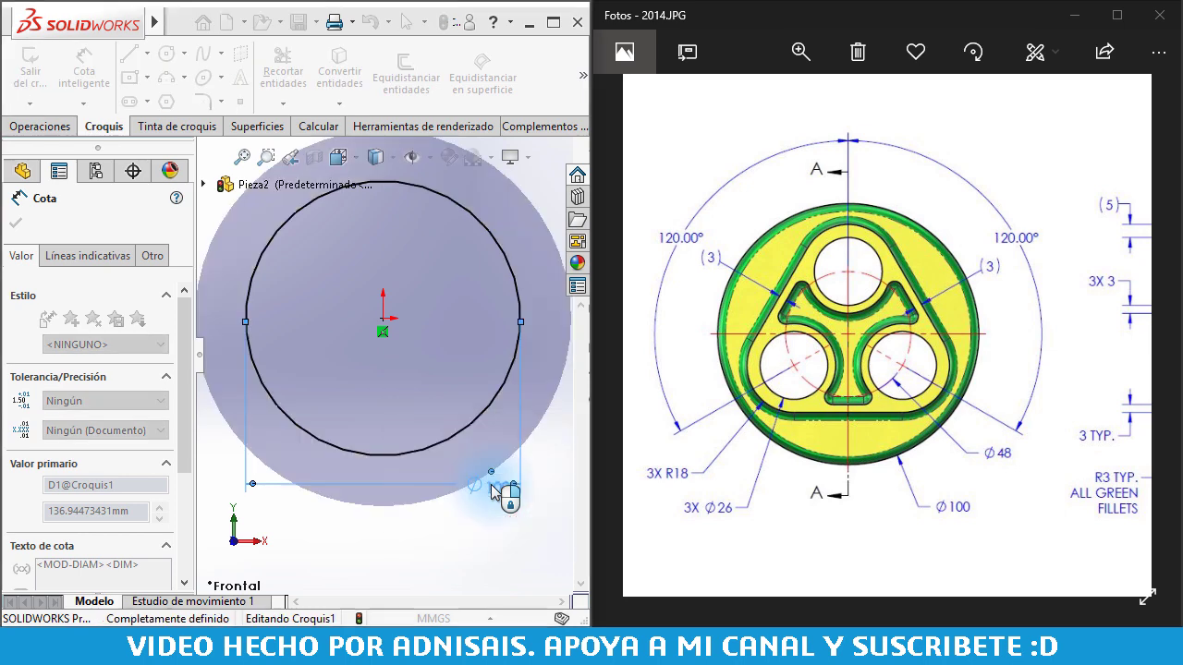
{"action": "right_click", "coordinate": [230, 233]}
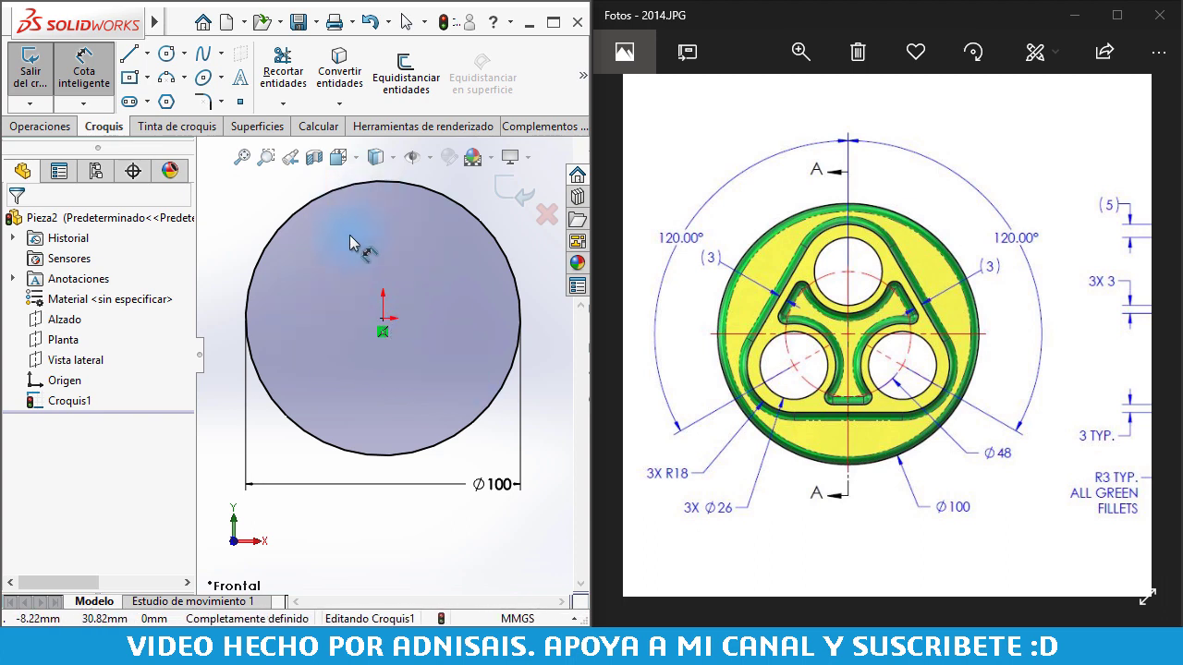
Step: Draw a three-sided polygon centred on the origin
{"action": "left_click", "coordinate": [167, 103]}
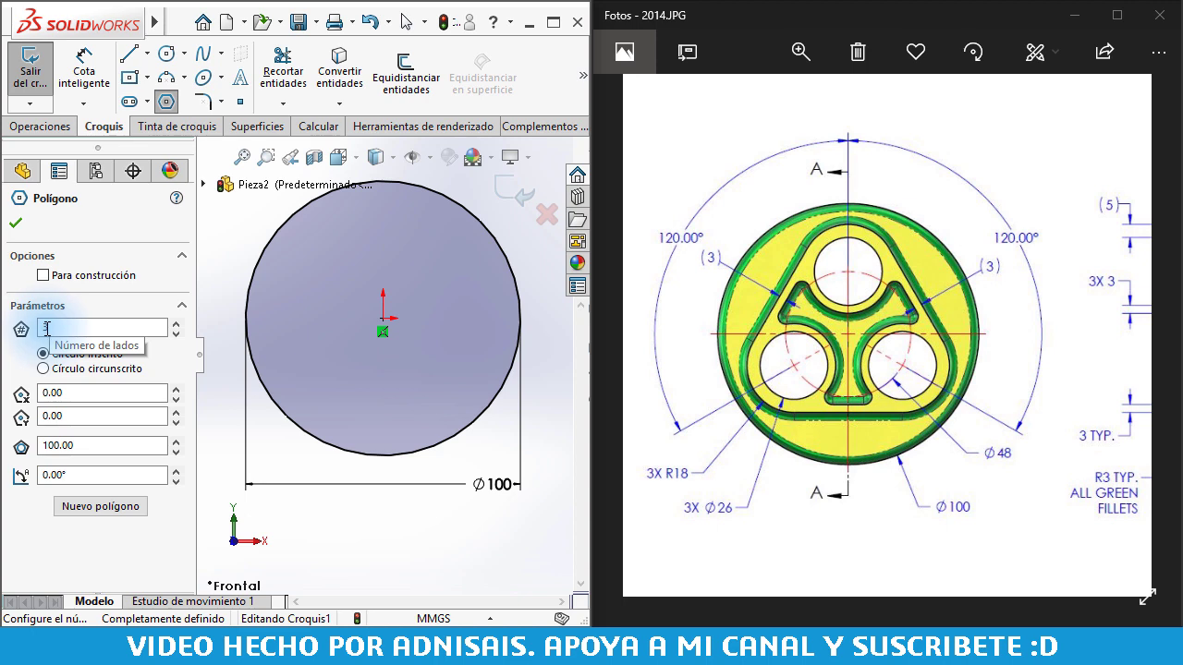
{"action": "left_click", "coordinate": [382, 319]}
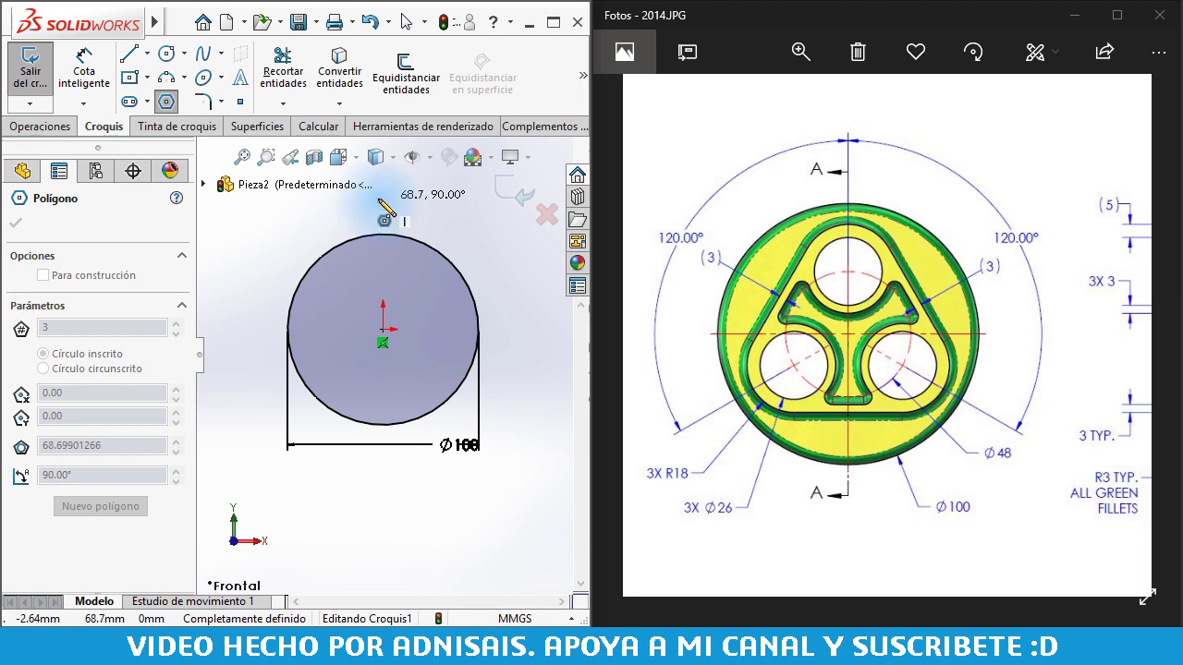
{"action": "left_click", "coordinate": [379, 200]}
{"action": "key", "text": "Escape"}
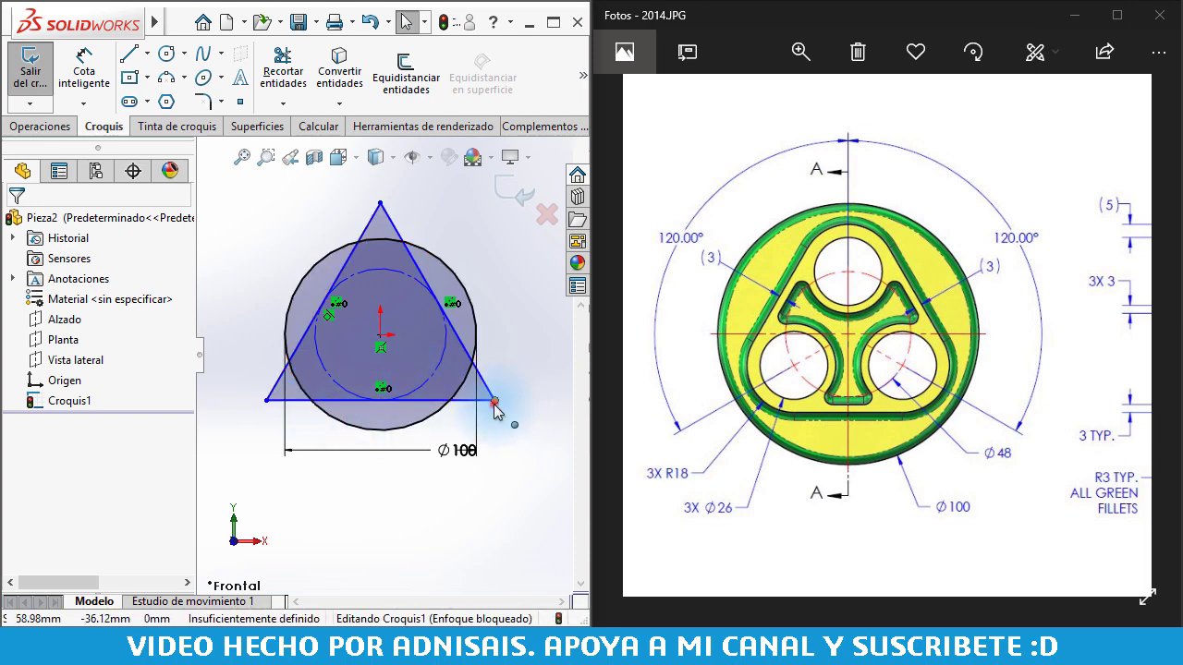
Step: Make the triangle's bottom edge horizontal, then start an 18 mm sketch fillet
{"action": "left_click_drag", "start_coordinate": [495, 400], "coordinate": [507, 404]}
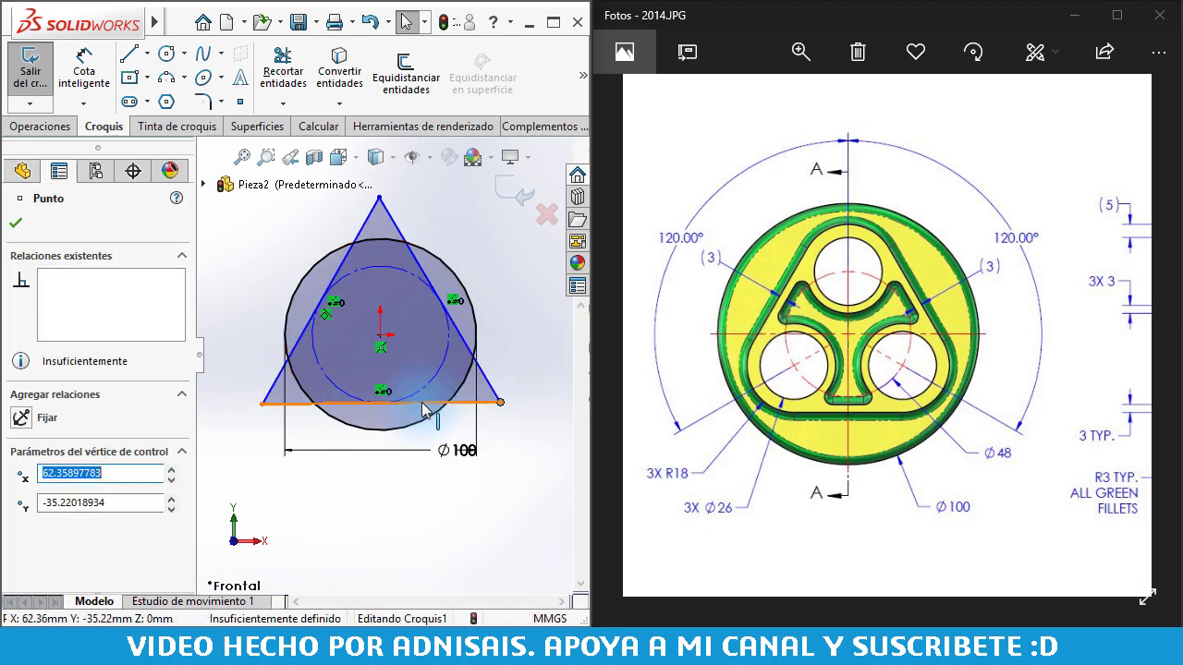
{"action": "left_click", "coordinate": [418, 402]}
{"action": "left_click", "coordinate": [475, 317]}
{"action": "left_click", "coordinate": [484, 253]}
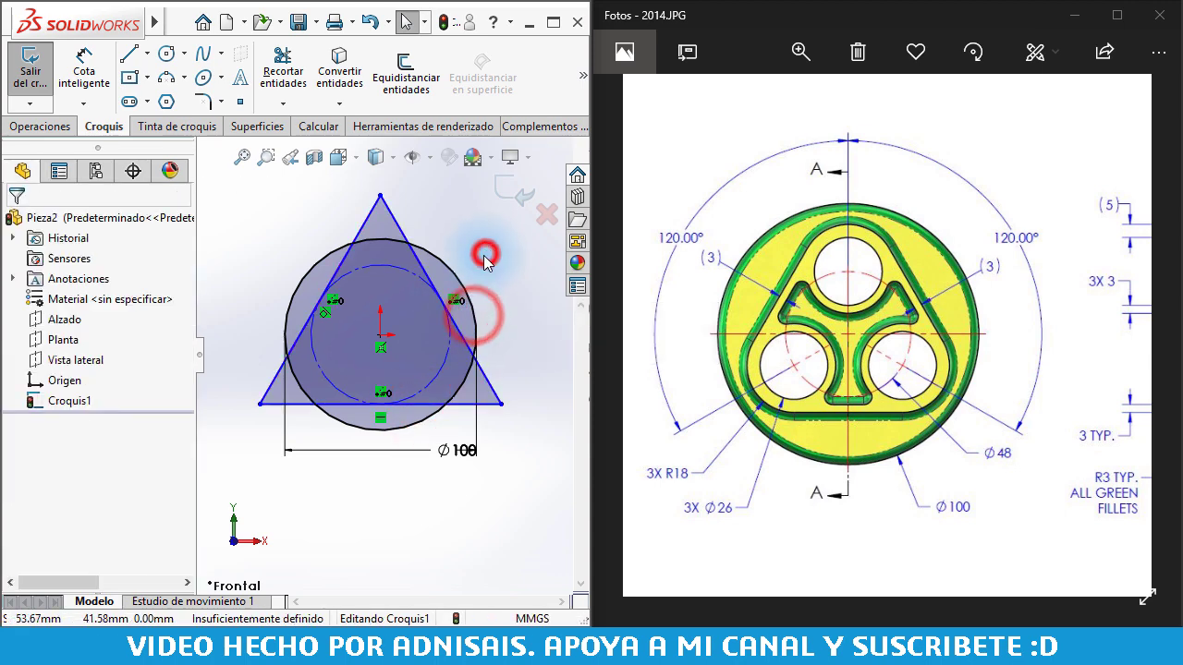
{"action": "left_click", "coordinate": [208, 103]}
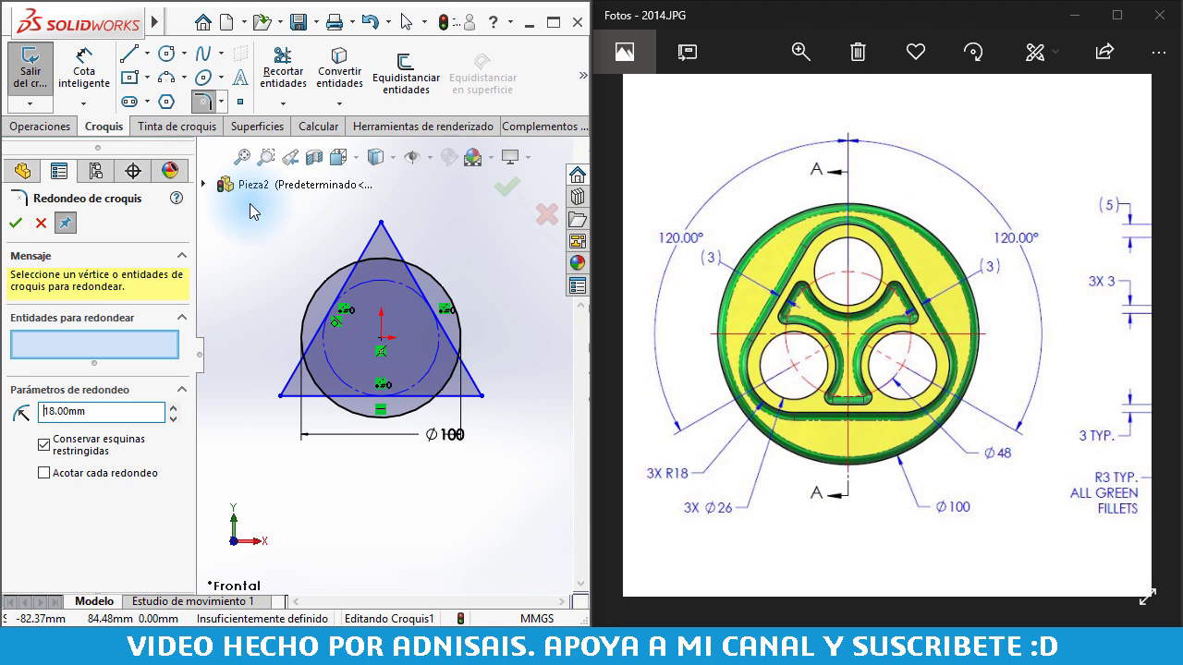
Step: Fillet all three triangle corners at R18 and drag an edge inward to shrink the triangle
{"action": "left_click_drag", "start_coordinate": [250, 203], "coordinate": [522, 435]}
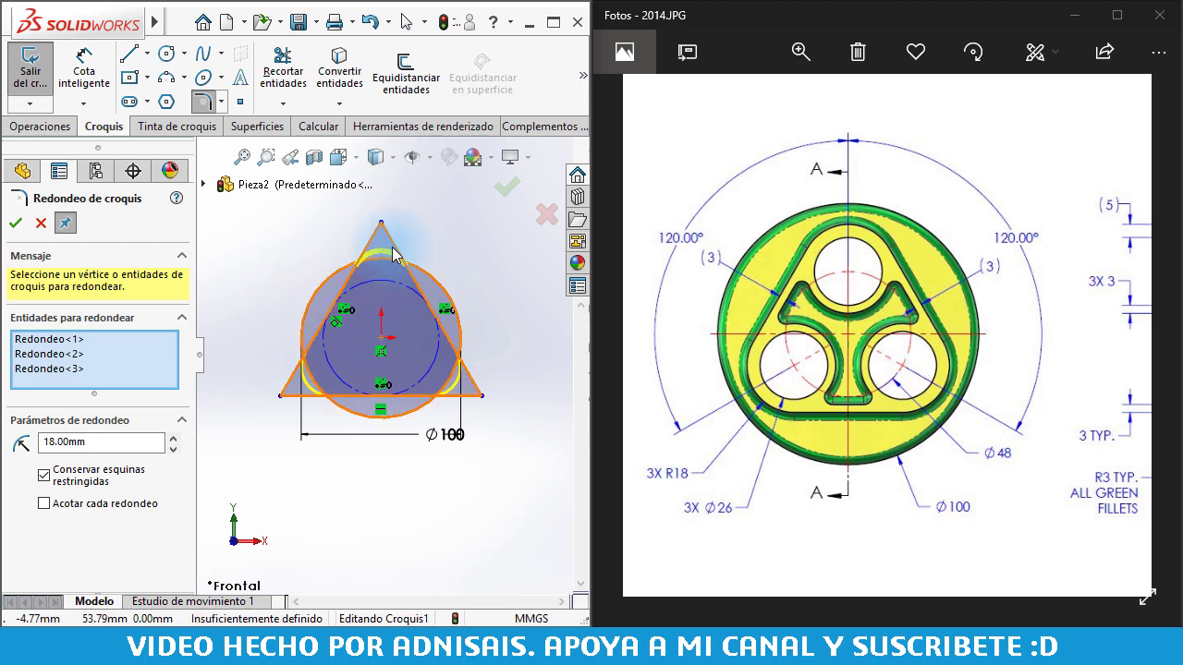
{"action": "left_click", "coordinate": [14, 230]}
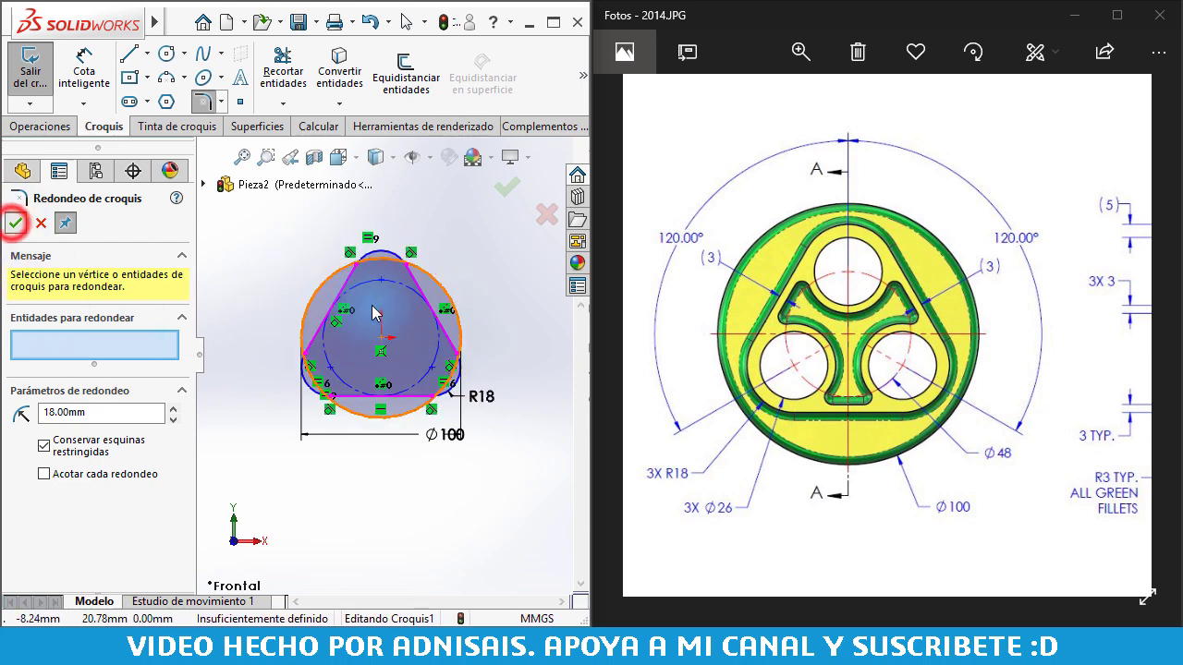
{"action": "scroll", "coordinate": [385, 271], "scroll_direction": "down", "scroll_amount": 3}
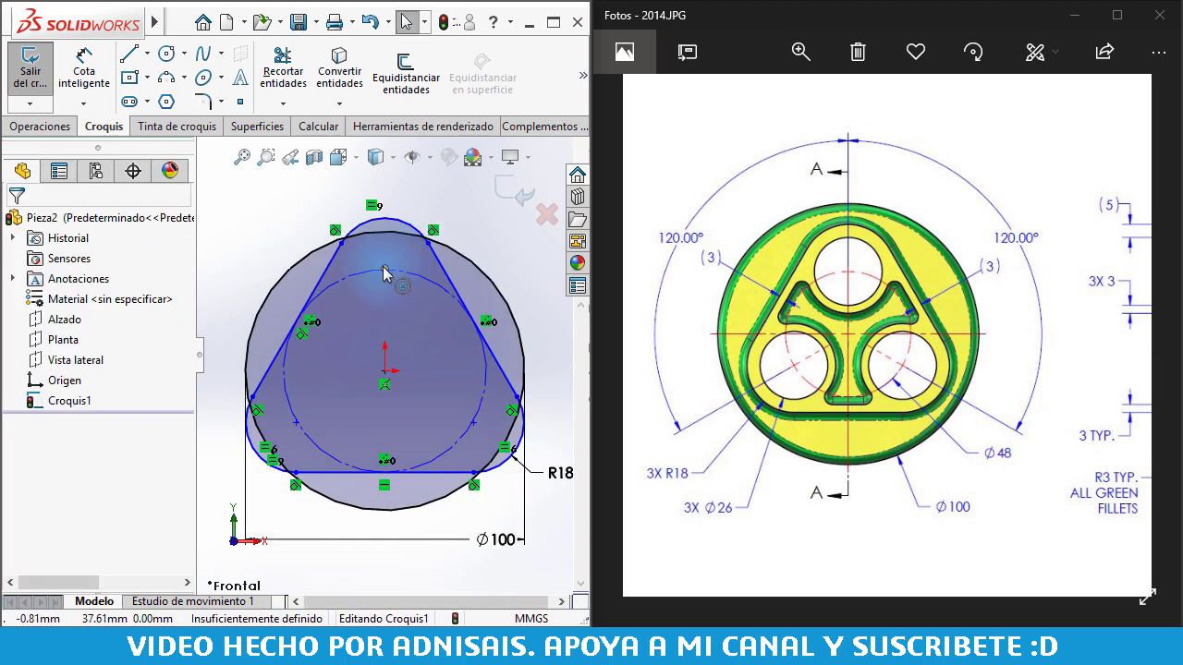
{"action": "left_click_drag", "start_coordinate": [446, 291], "coordinate": [438, 307]}
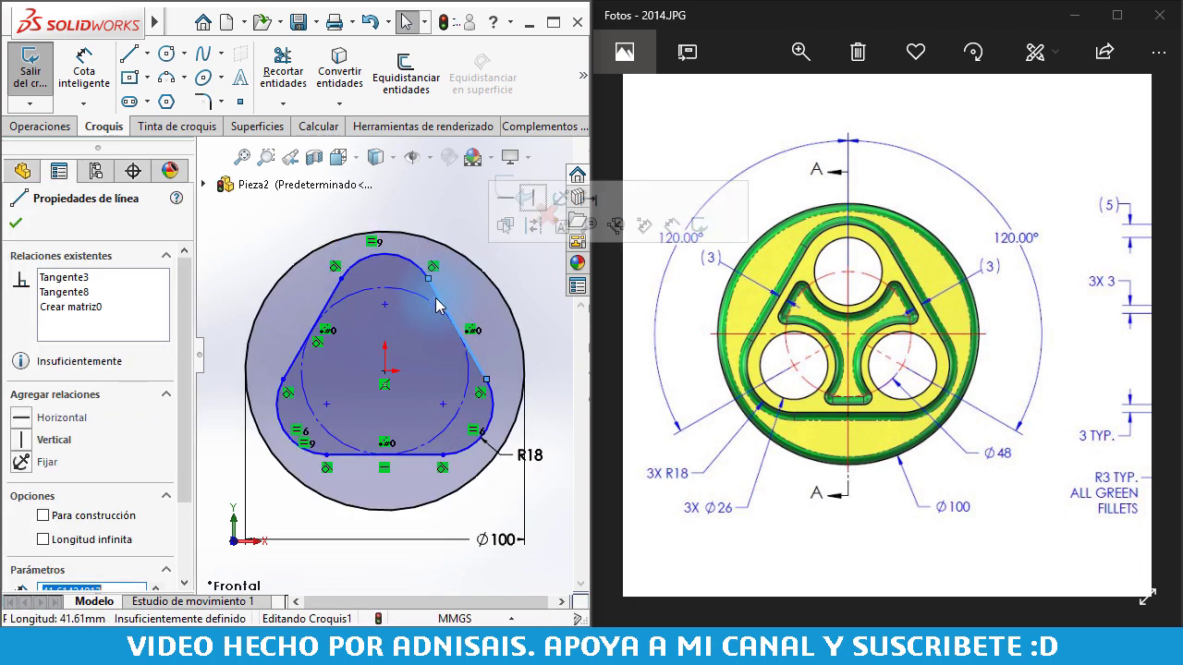
{"action": "left_click", "coordinate": [546, 401]}
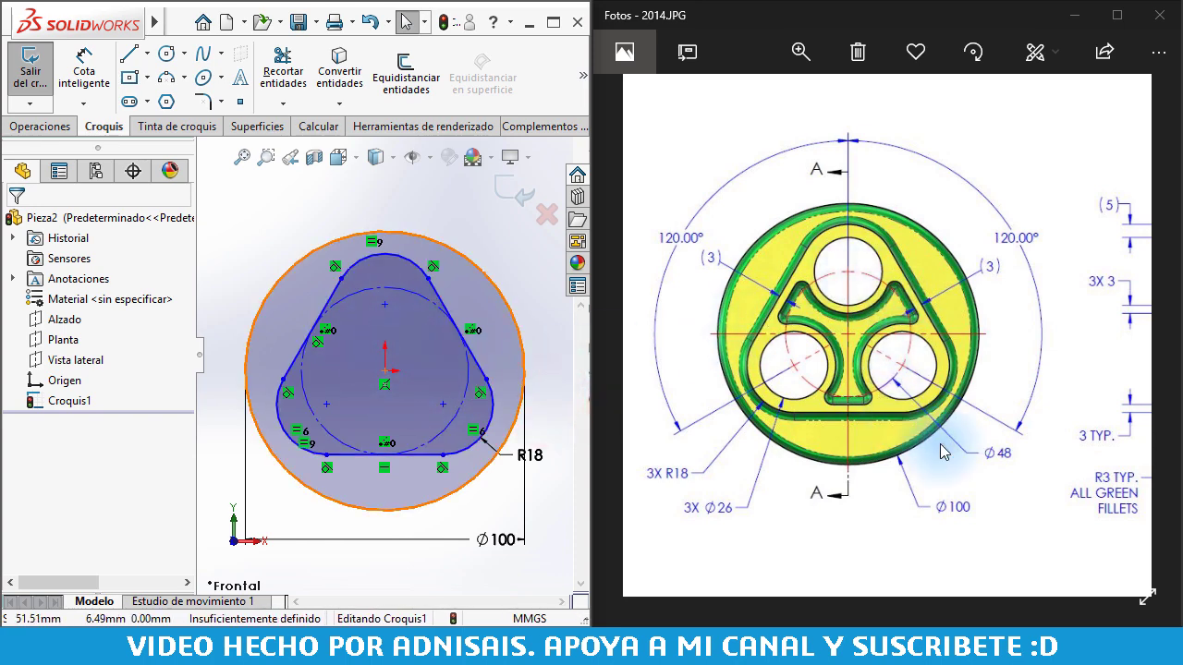
Step: Add a circle centred on the origin dimensioned to Ø48
{"action": "left_click", "coordinate": [168, 57]}
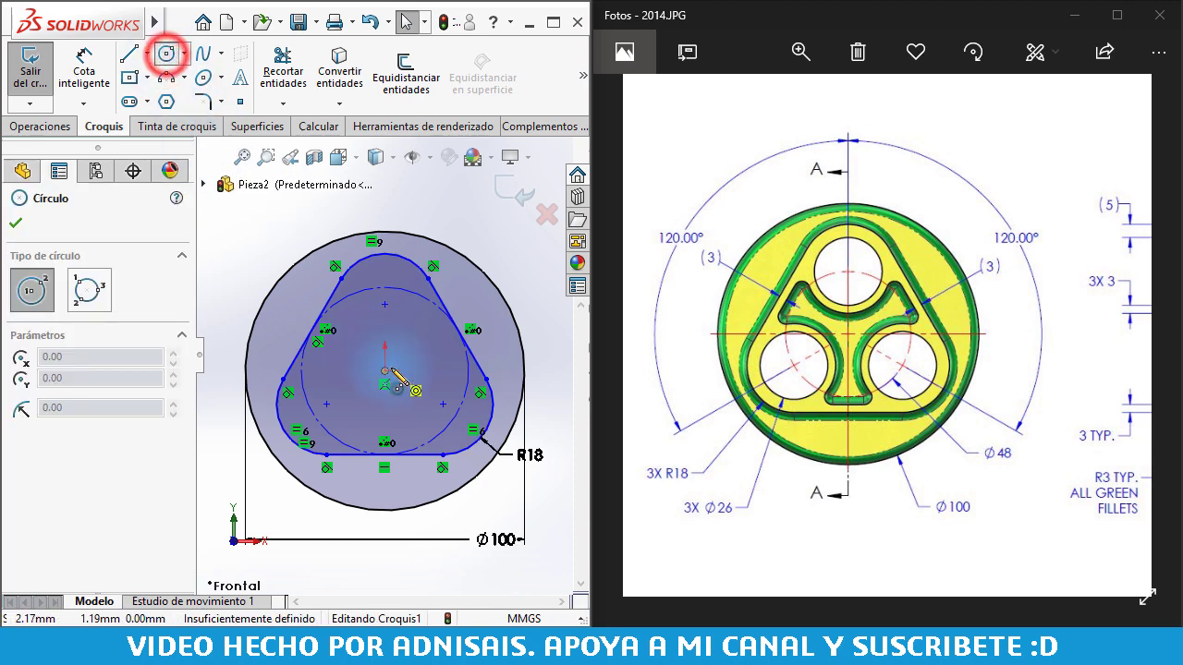
{"action": "left_click", "coordinate": [384, 371]}
{"action": "left_click", "coordinate": [389, 304]}
{"action": "key", "text": "Escape"}
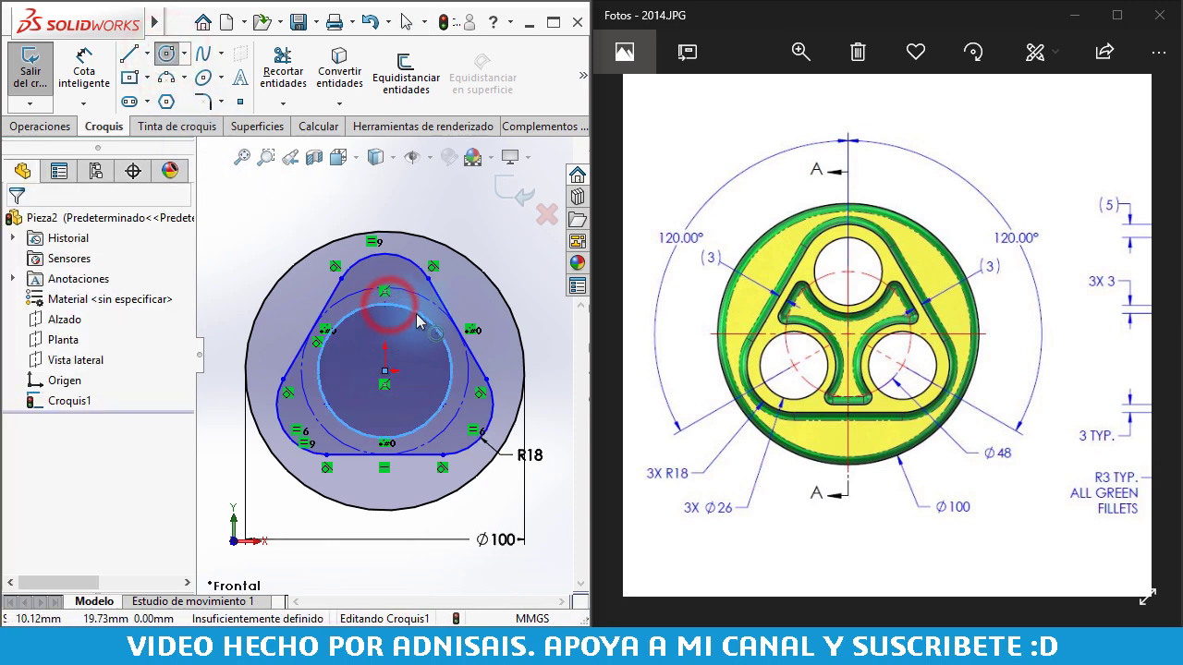
{"action": "left_click", "coordinate": [501, 256]}
{"action": "left_click", "coordinate": [542, 330]}
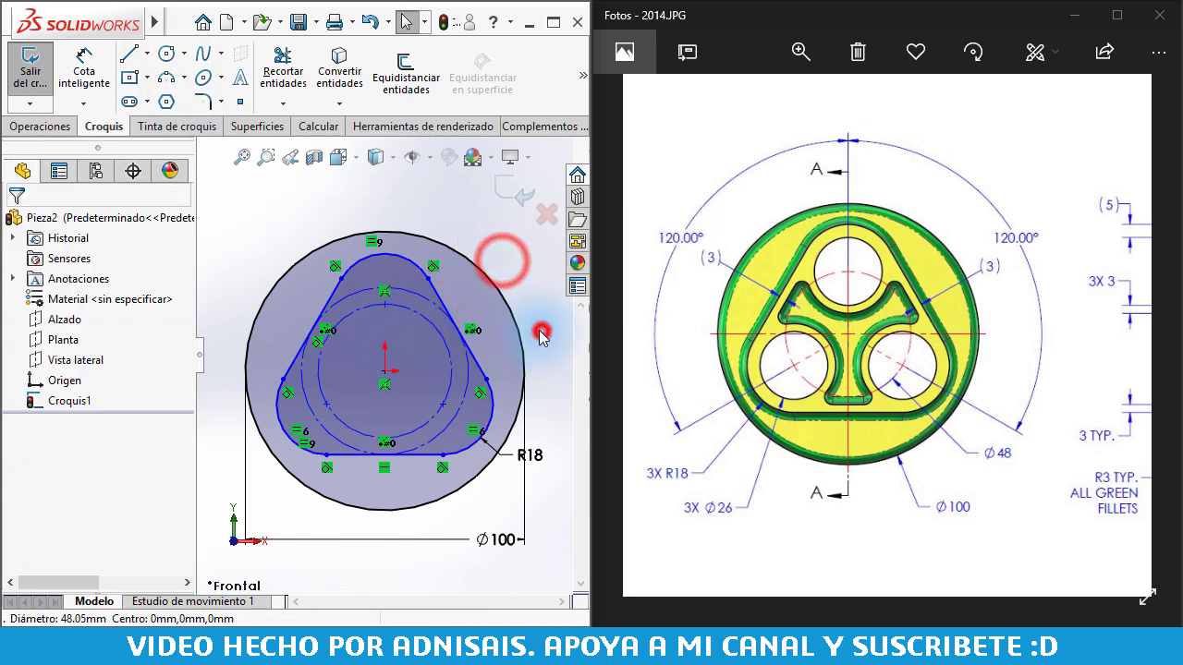
{"action": "left_click", "coordinate": [85, 74]}
{"action": "left_click", "coordinate": [434, 324]}
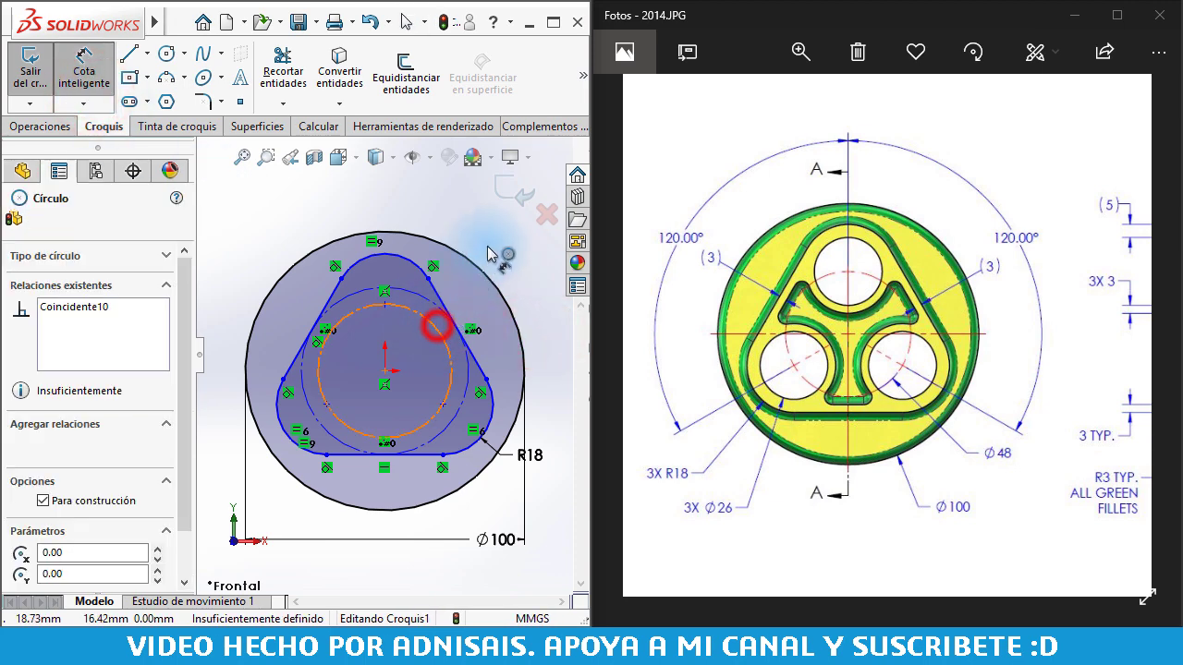
{"action": "left_click", "coordinate": [494, 246]}
{"action": "type", "text": "48"}
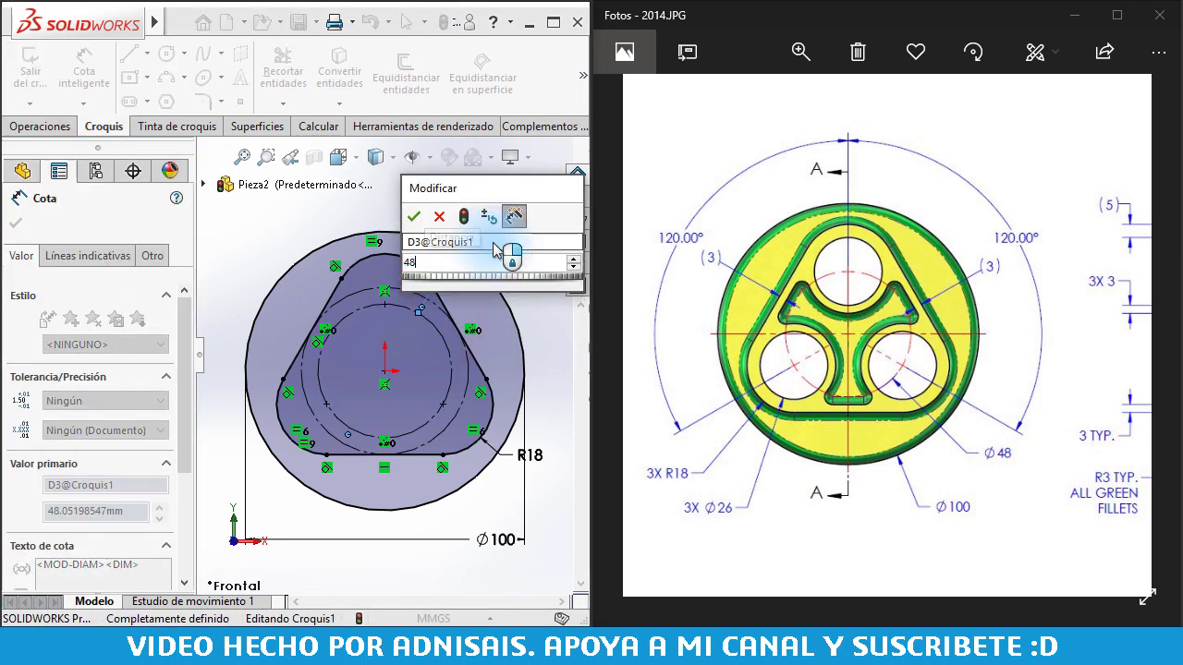
{"action": "key", "text": "Return"}
{"action": "key", "text": "Escape"}
Step: Draw three circles centred on the Ø48 circle at the top, right and left
{"action": "left_click", "coordinate": [167, 54]}
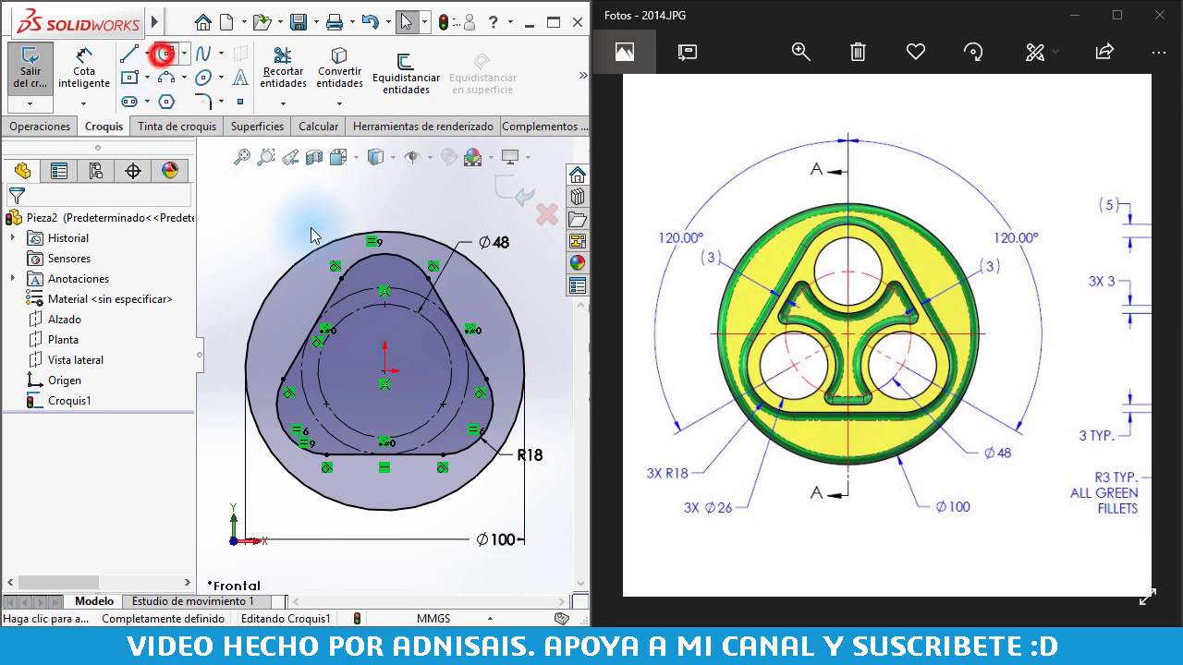
{"action": "scroll", "coordinate": [399, 334], "scroll_direction": "down", "scroll_amount": 2}
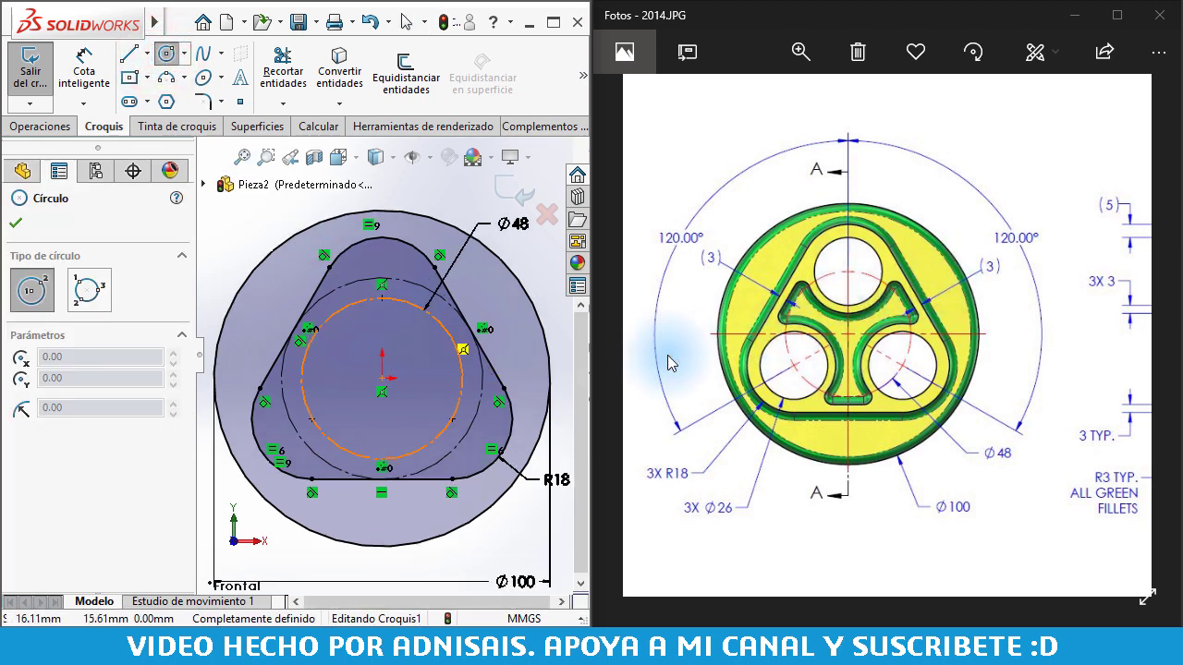
{"action": "left_click", "coordinate": [382, 297]}
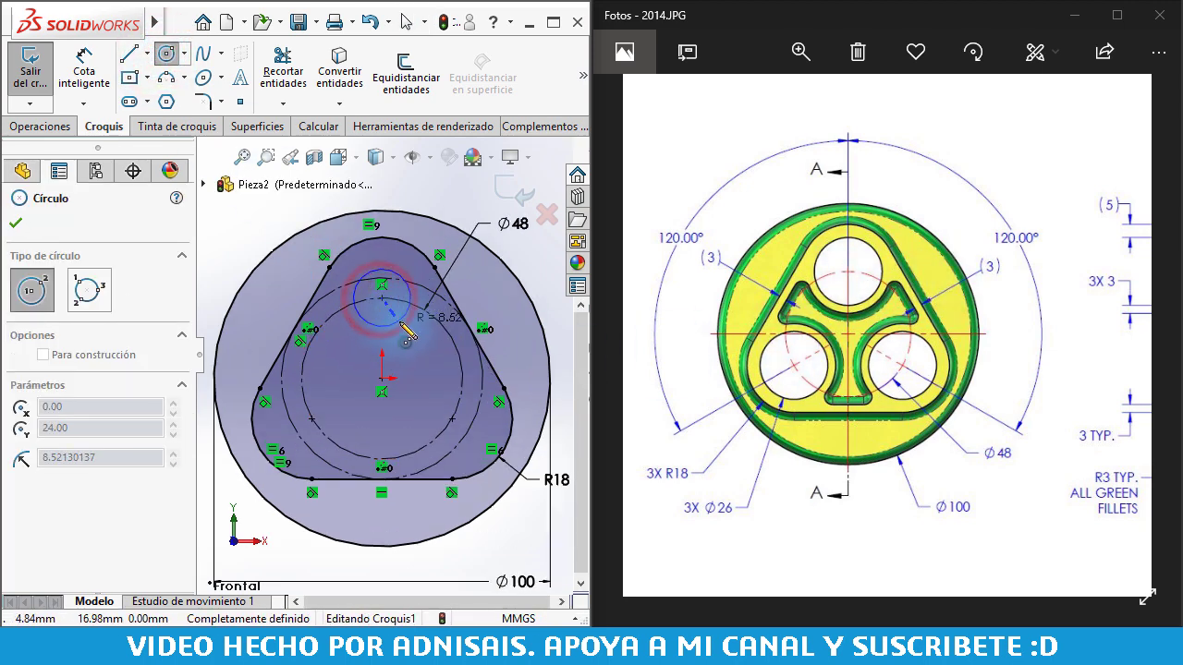
{"action": "left_click", "coordinate": [407, 334]}
{"action": "left_click", "coordinate": [452, 418]}
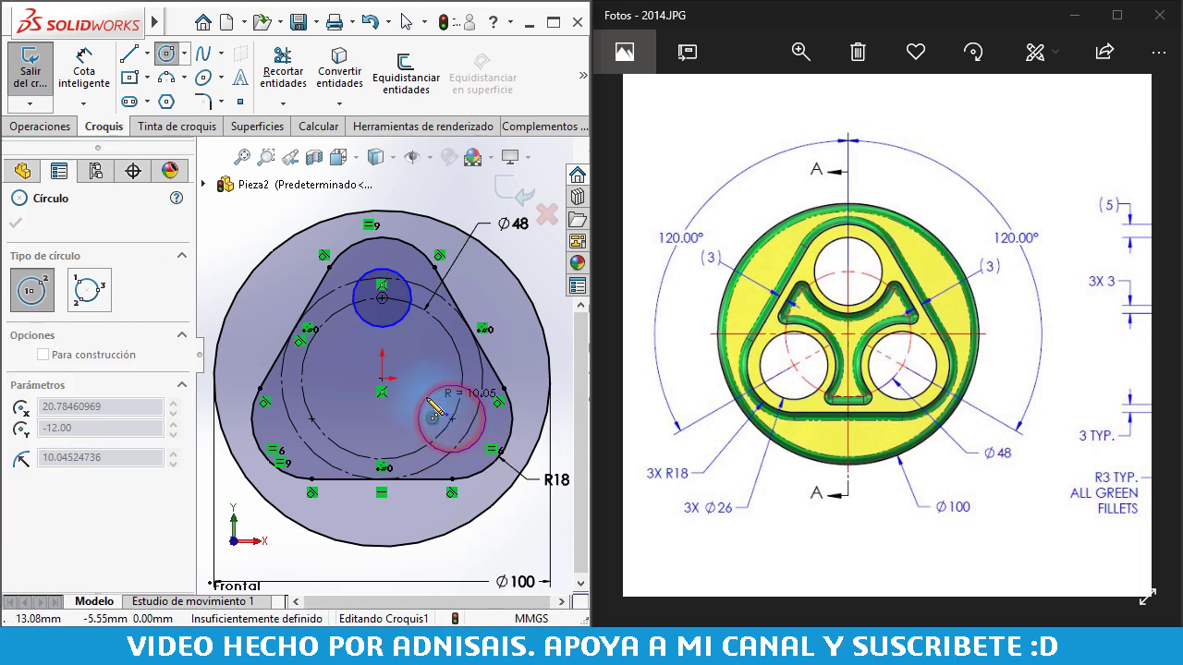
{"action": "left_click", "coordinate": [430, 409]}
{"action": "left_click", "coordinate": [312, 418]}
{"action": "left_click", "coordinate": [342, 397]}
{"action": "key", "text": "Escape"}
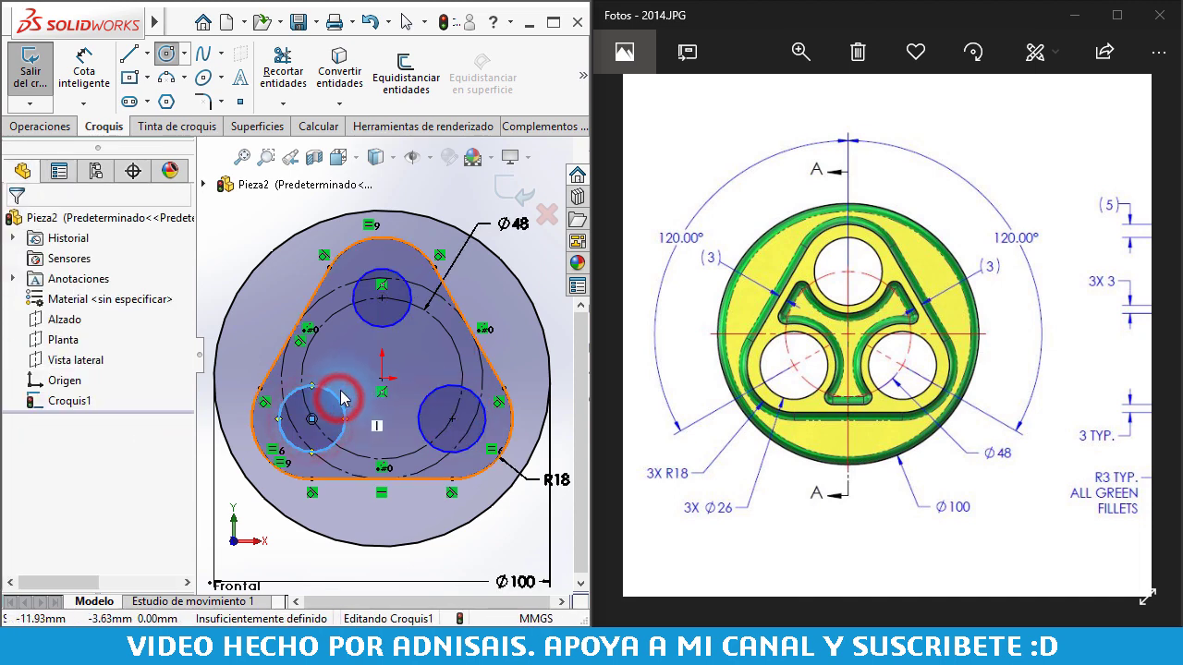
Step: Make the three circles equal and dimension one to Ø26
{"action": "left_click", "coordinate": [381, 329], "text": "ctrl"}
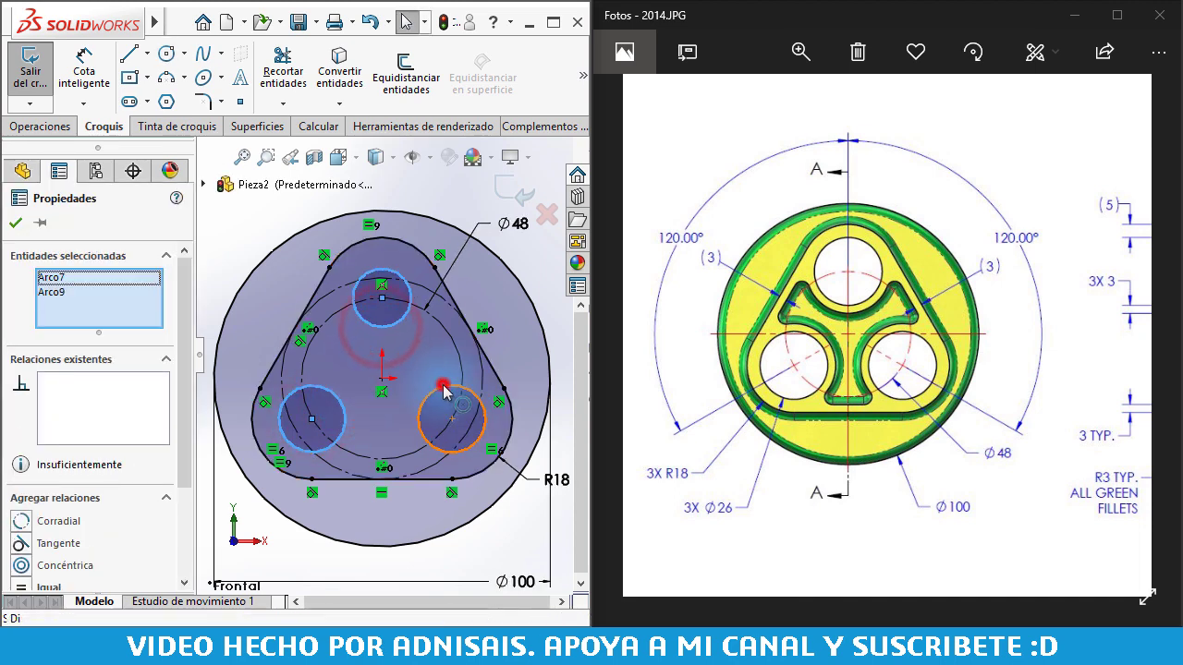
{"action": "left_click", "coordinate": [435, 392], "text": "ctrl"}
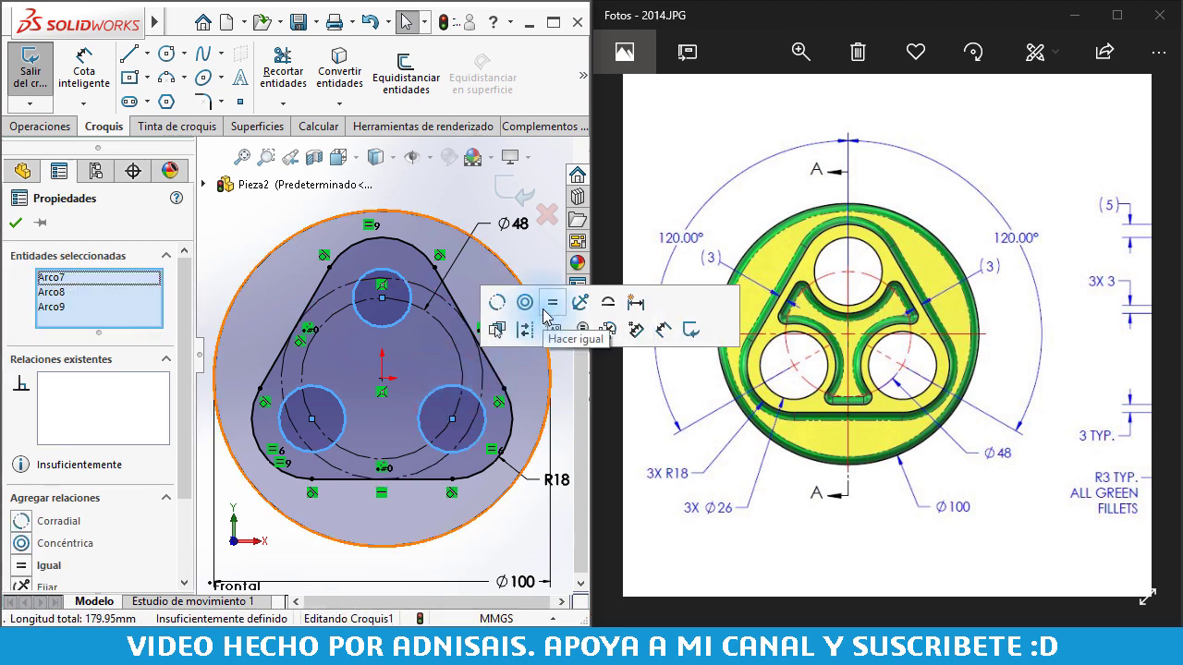
{"action": "left_click", "coordinate": [545, 316]}
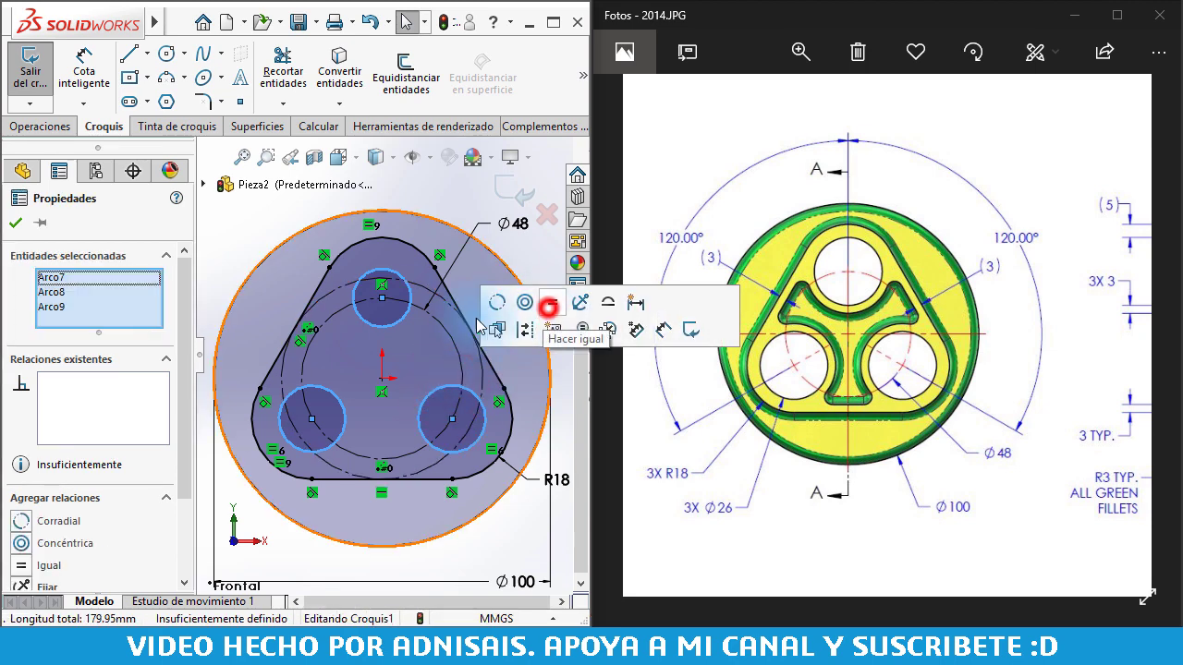
{"action": "left_click", "coordinate": [85, 63]}
{"action": "left_click", "coordinate": [386, 270]}
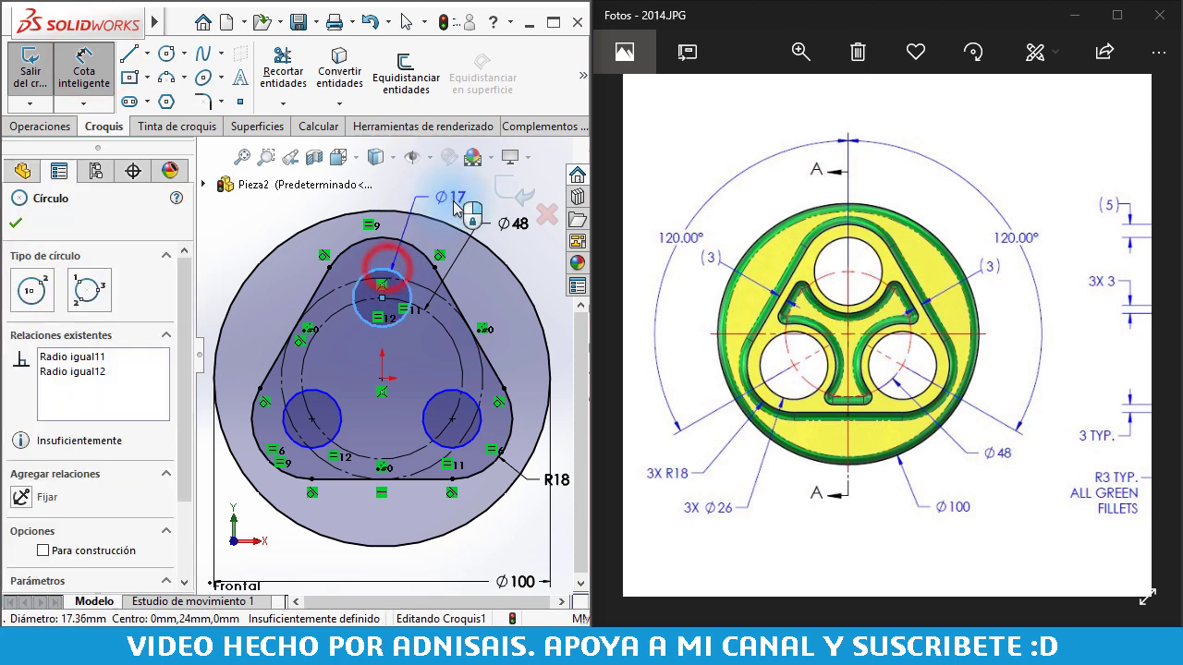
{"action": "left_click", "coordinate": [453, 202]}
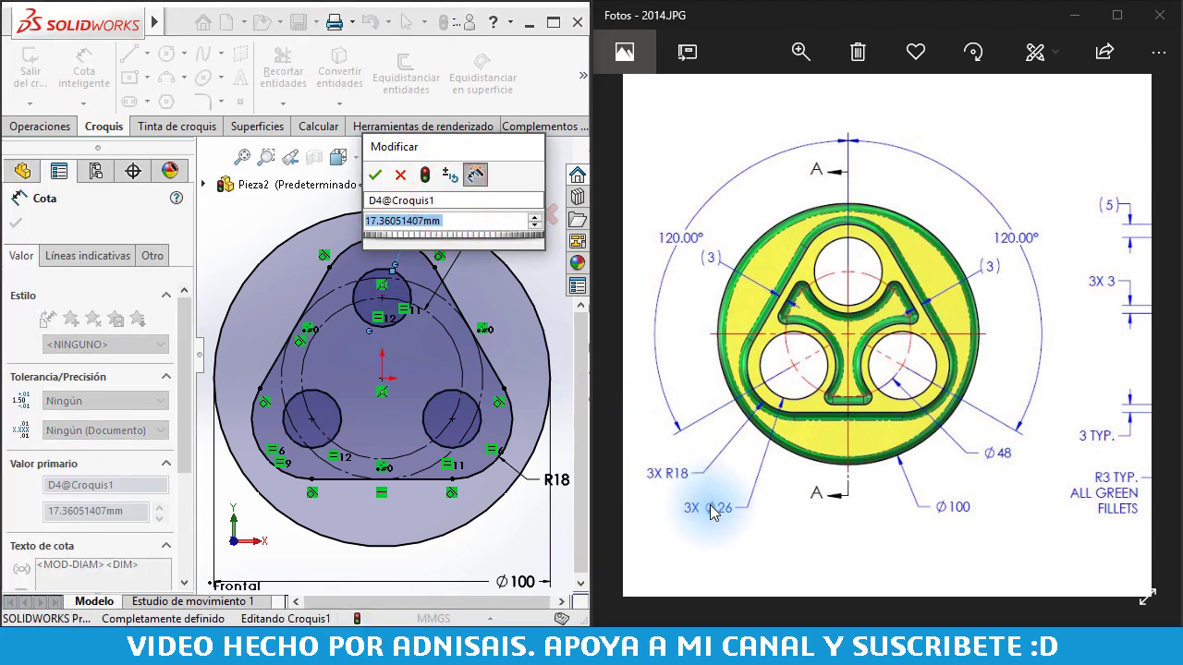
{"action": "type", "text": "26"}
{"action": "key", "text": "Return"}
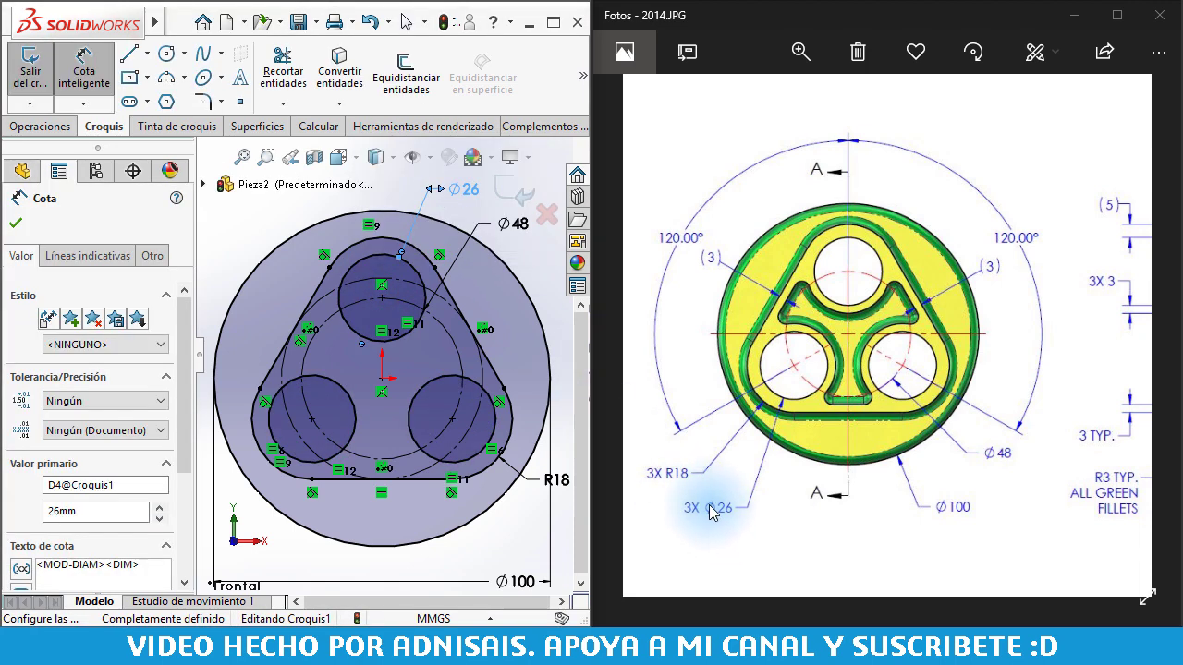
{"action": "key", "text": "Escape"}
{"action": "key", "text": "f"}
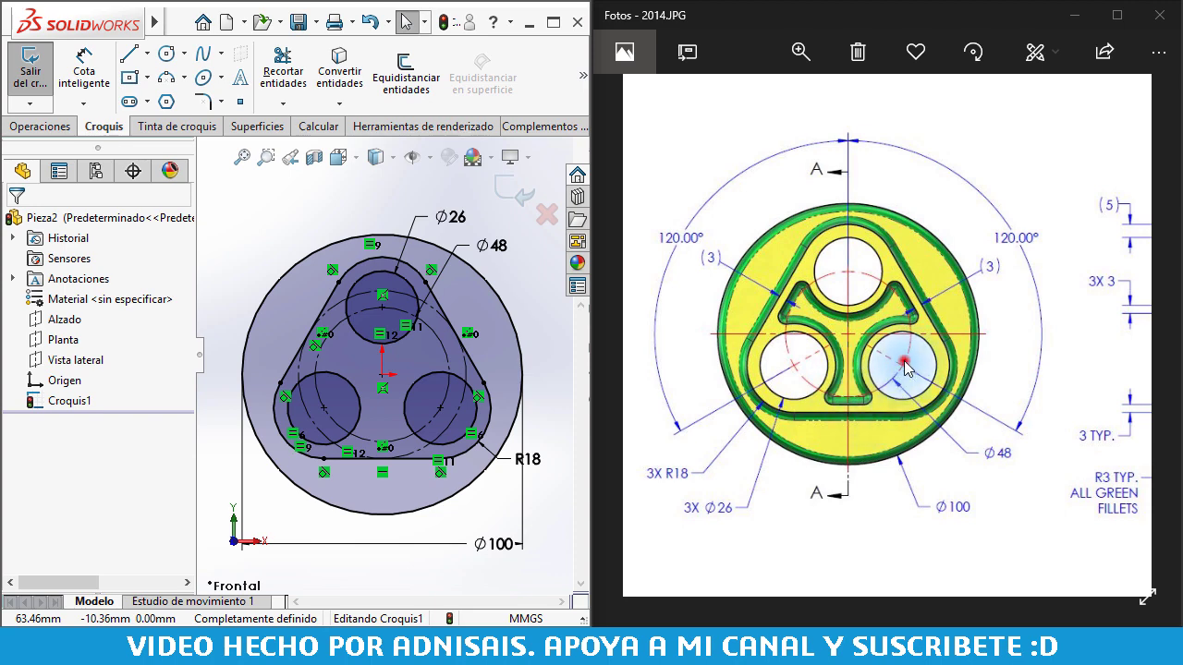
{"action": "left_click_drag", "start_coordinate": [904, 361], "coordinate": [679, 363]}
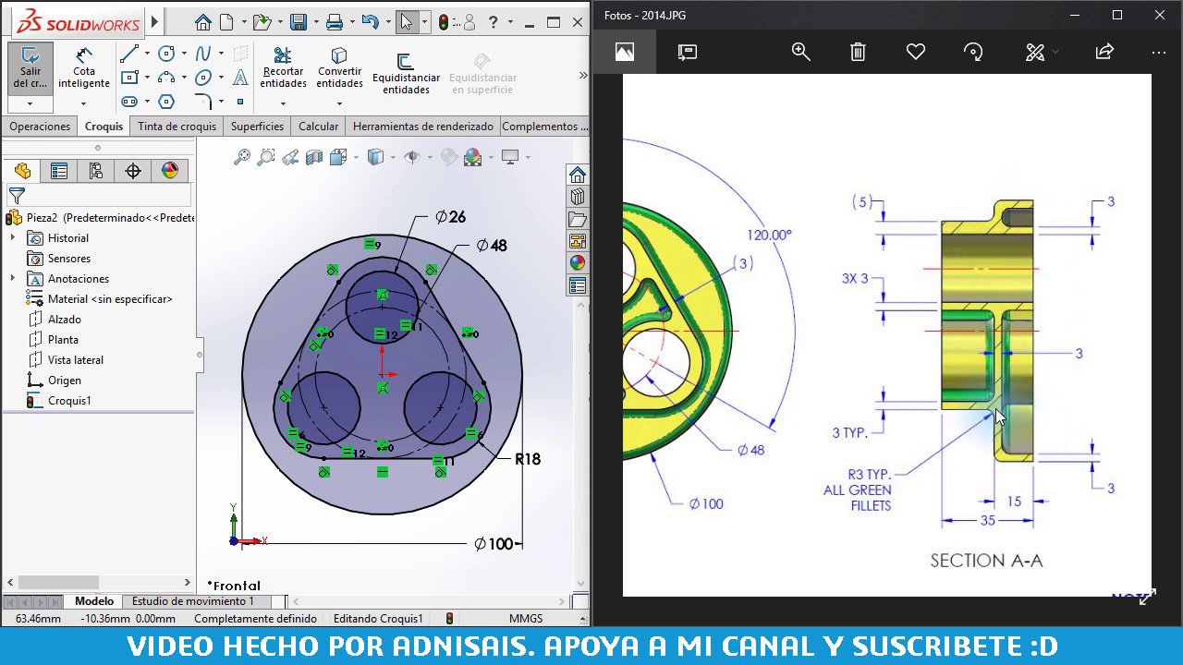
{"action": "left_click_drag", "start_coordinate": [770, 382], "coordinate": [955, 410]}
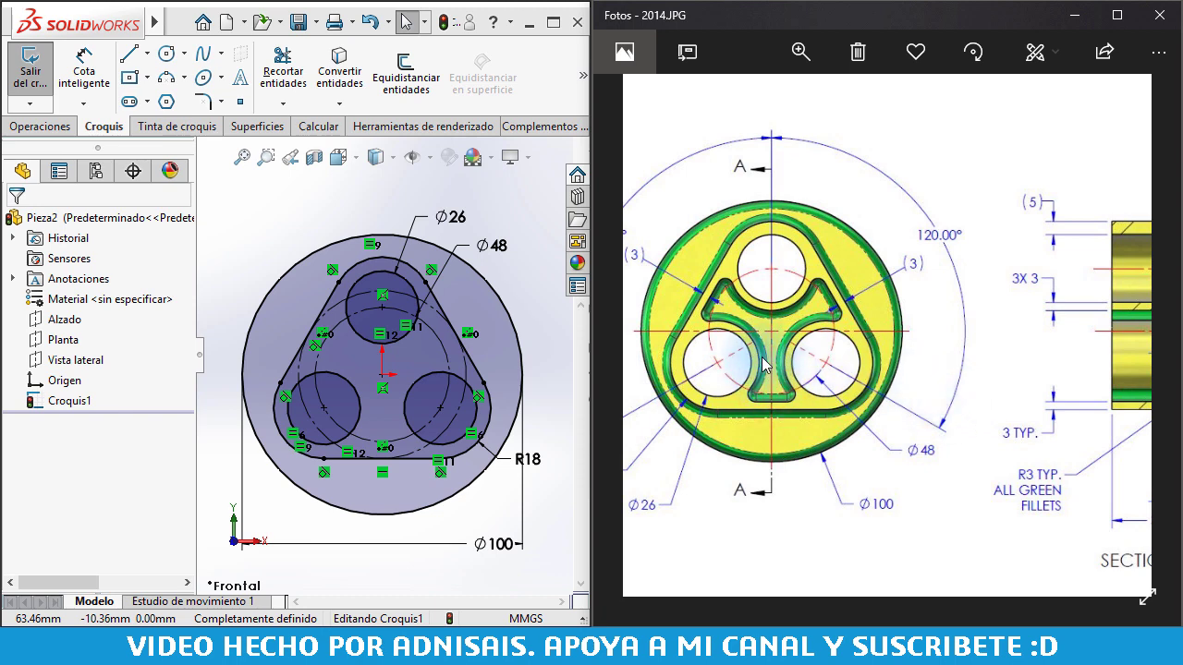
{"action": "left_click_drag", "start_coordinate": [736, 314], "coordinate": [846, 314]}
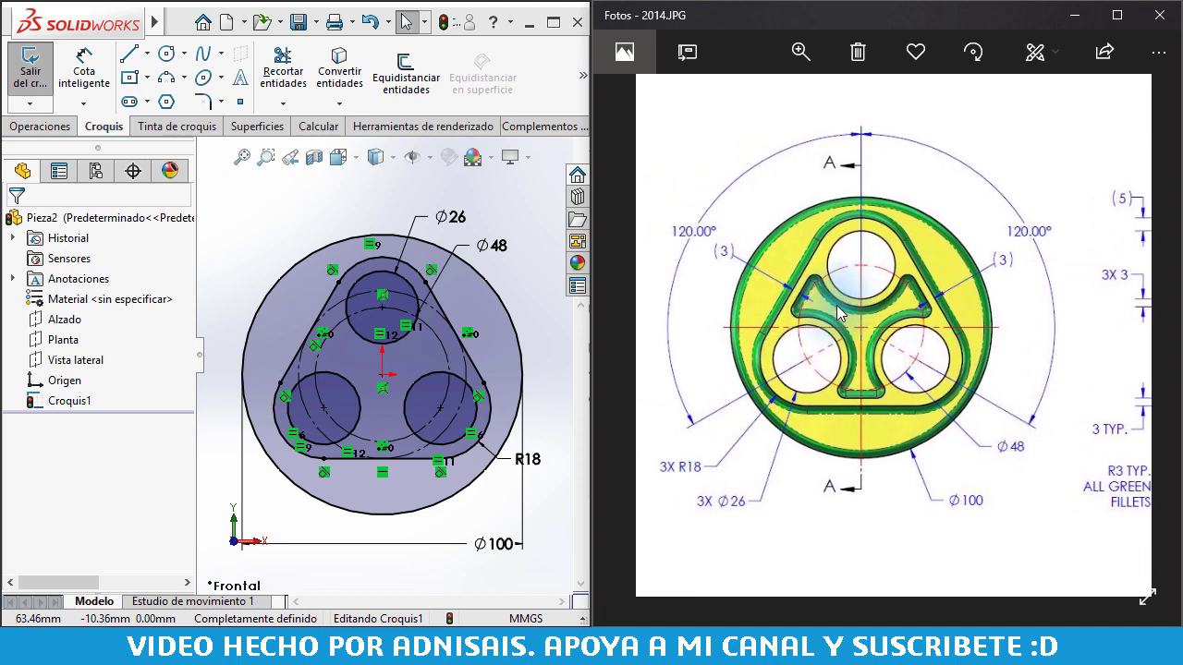
{"action": "left_click", "coordinate": [289, 196]}
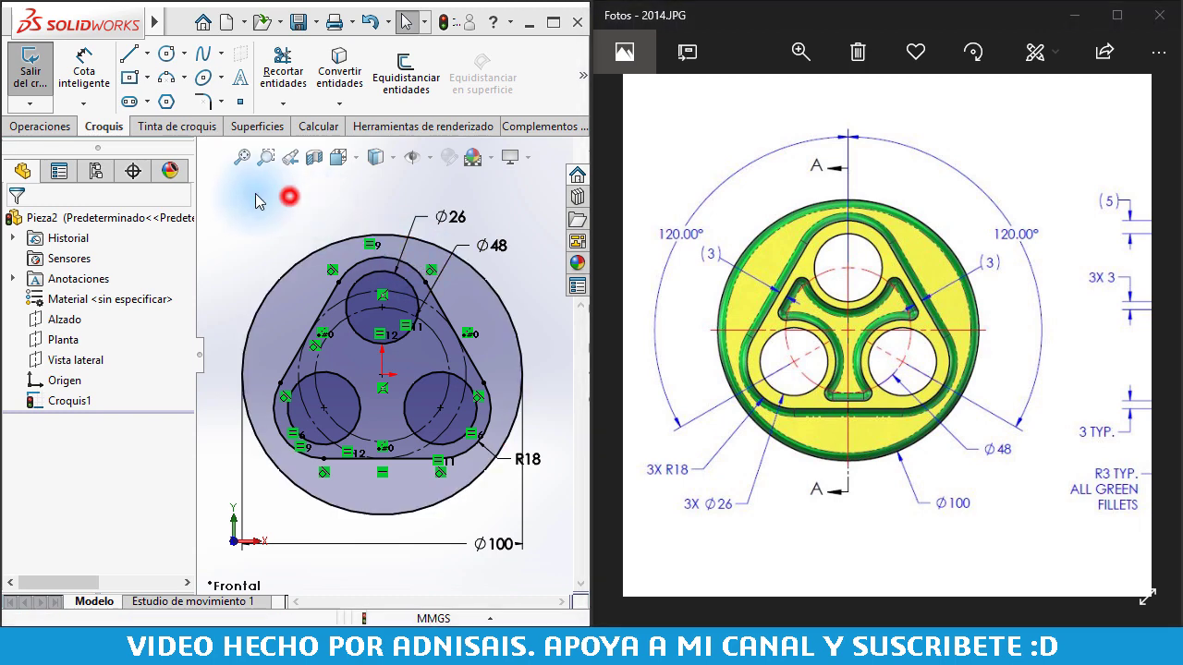
Step: Extrude the Ø100 circle contour of Croquis1 15 mm into a solid disc
{"action": "left_click", "coordinate": [45, 130]}
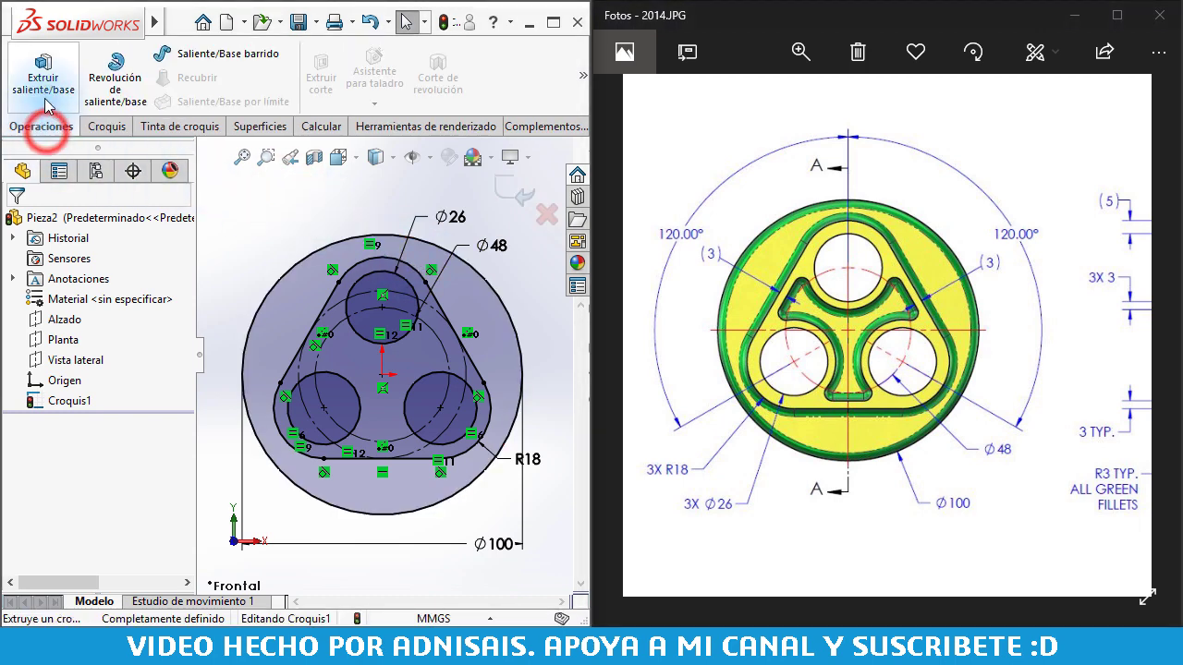
{"action": "left_click", "coordinate": [43, 72]}
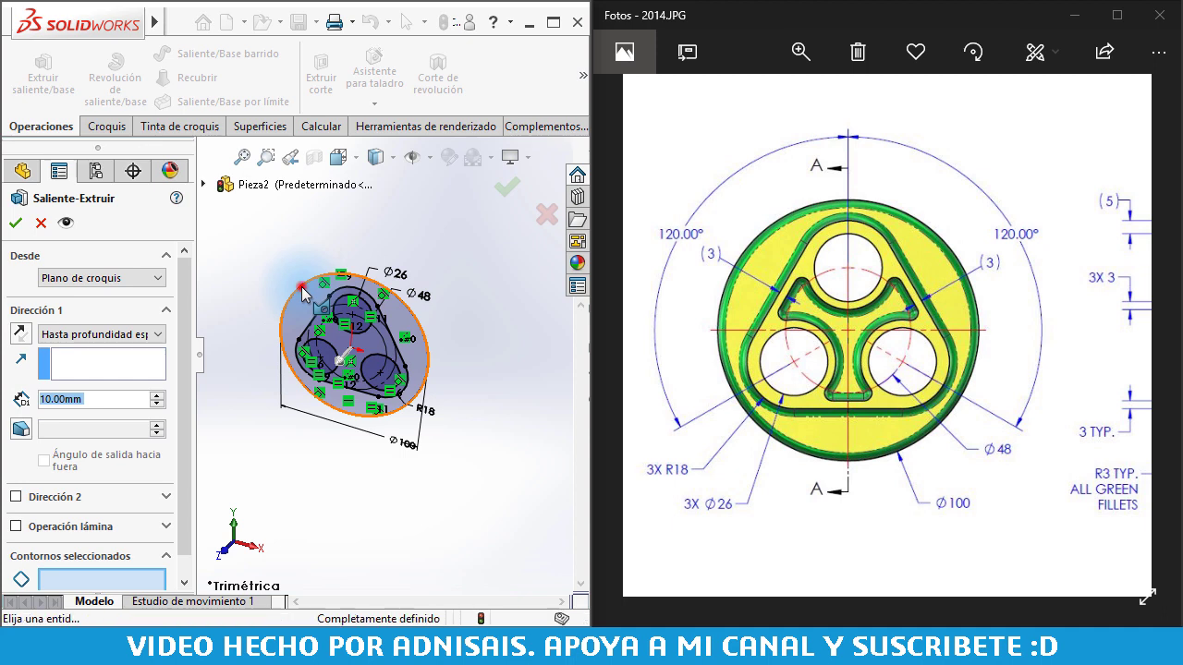
{"action": "left_click", "coordinate": [301, 290]}
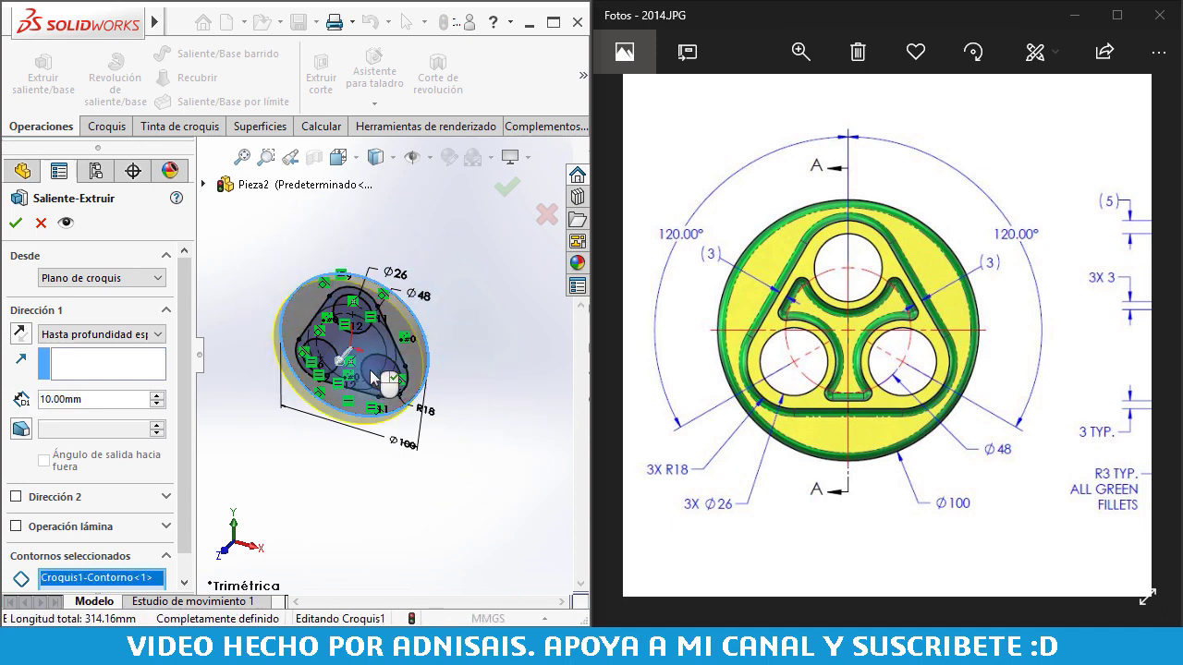
{"action": "scroll", "coordinate": [373, 379], "scroll_direction": "down", "scroll_amount": 2}
{"action": "left_click", "coordinate": [185, 313]}
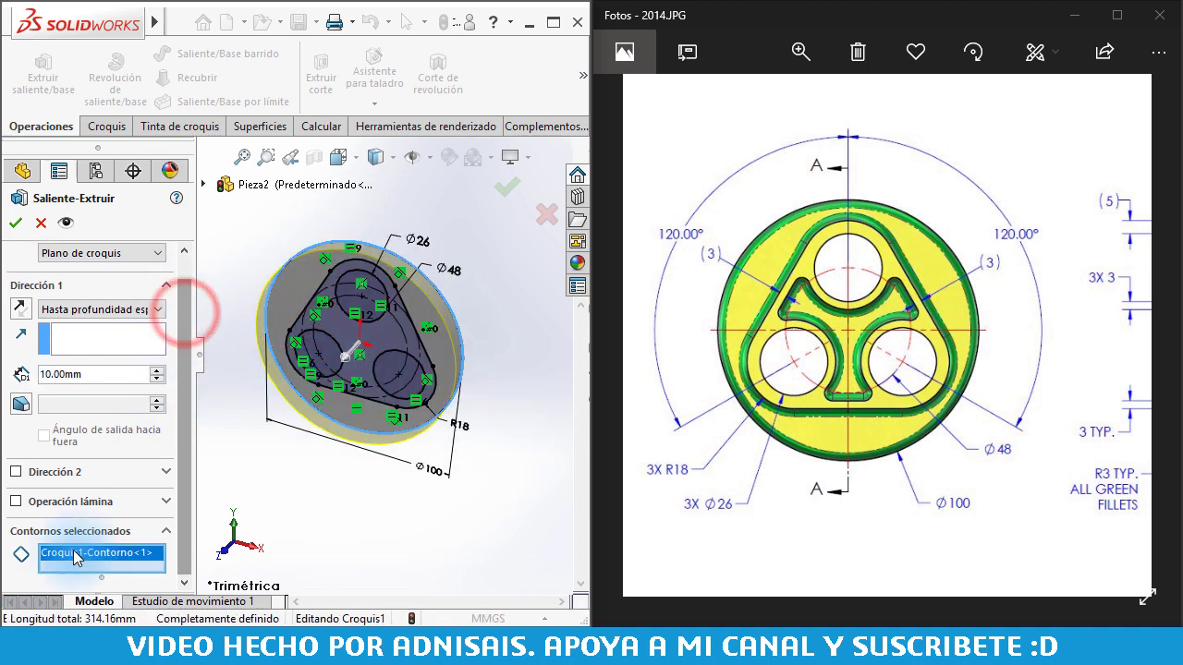
{"action": "left_click", "coordinate": [183, 488]}
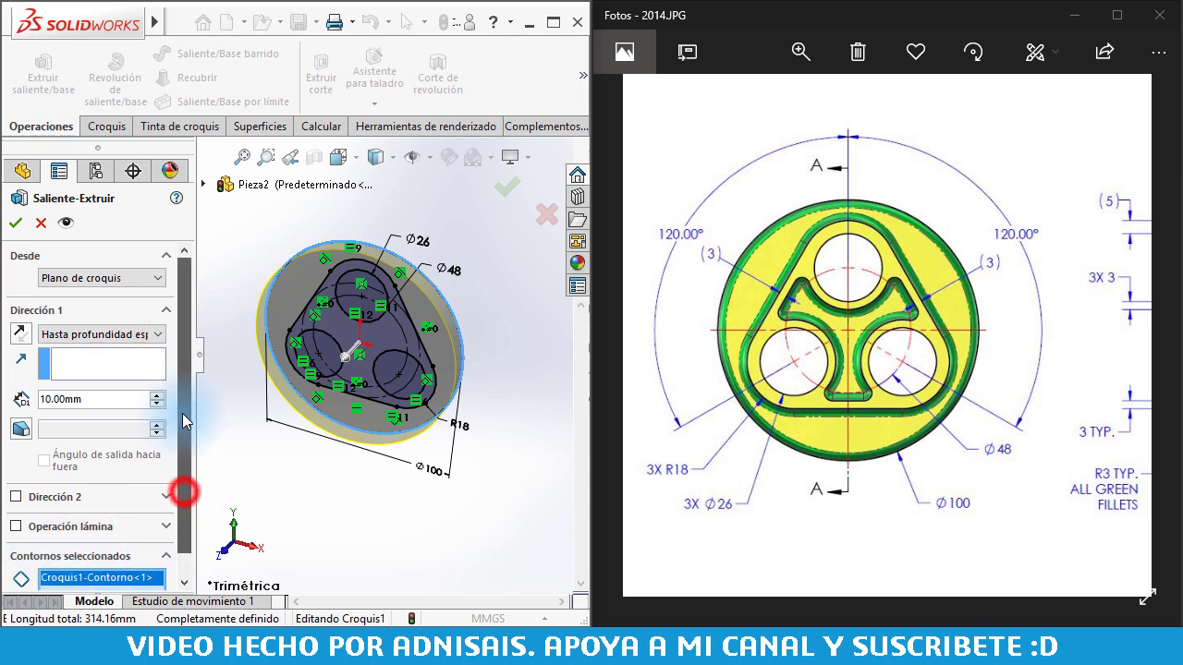
{"action": "left_click_drag", "start_coordinate": [933, 390], "coordinate": [601, 404]}
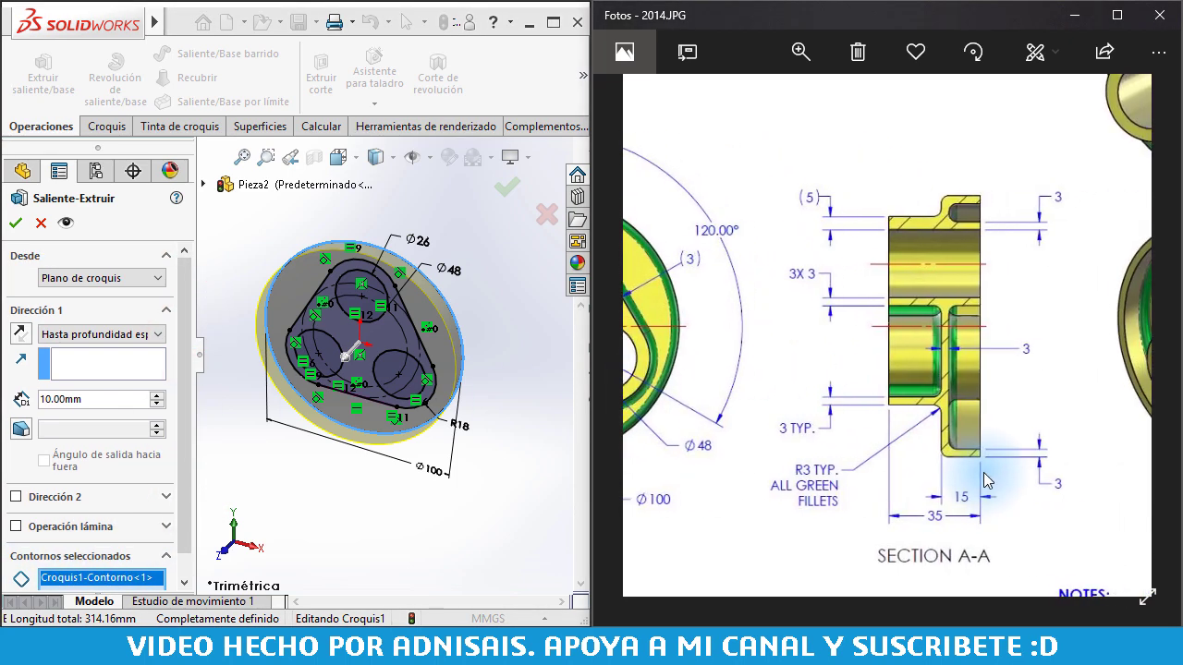
{"action": "double_click", "coordinate": [100, 400]}
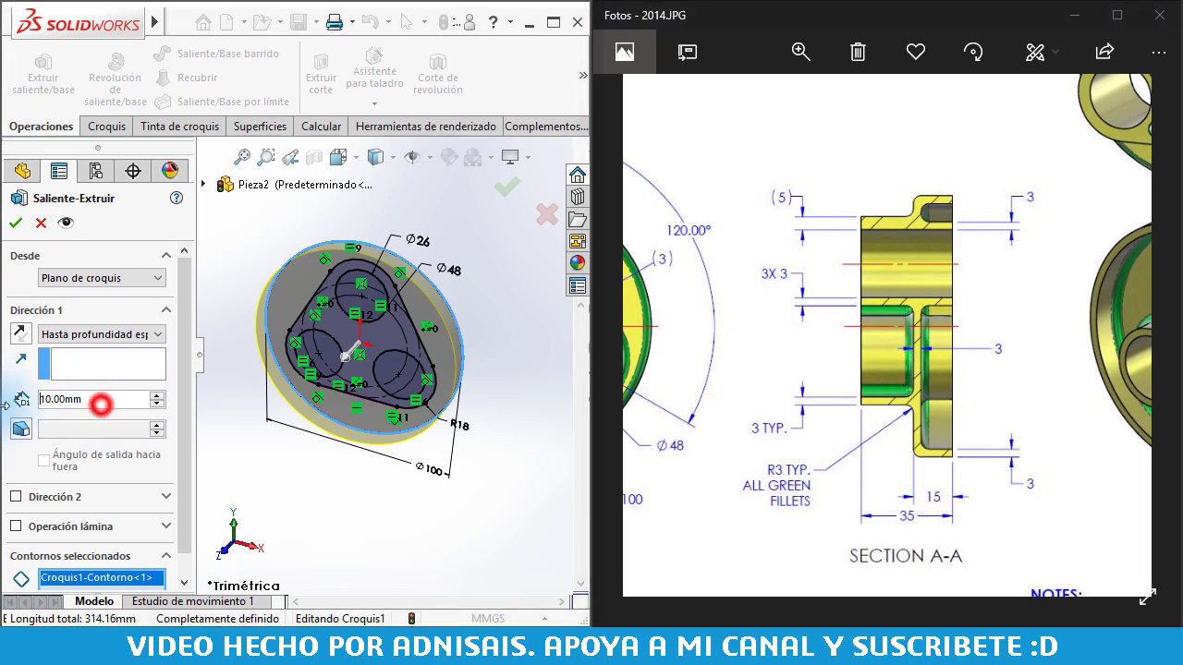
{"action": "type", "text": "15"}
{"action": "key", "text": "Return"}
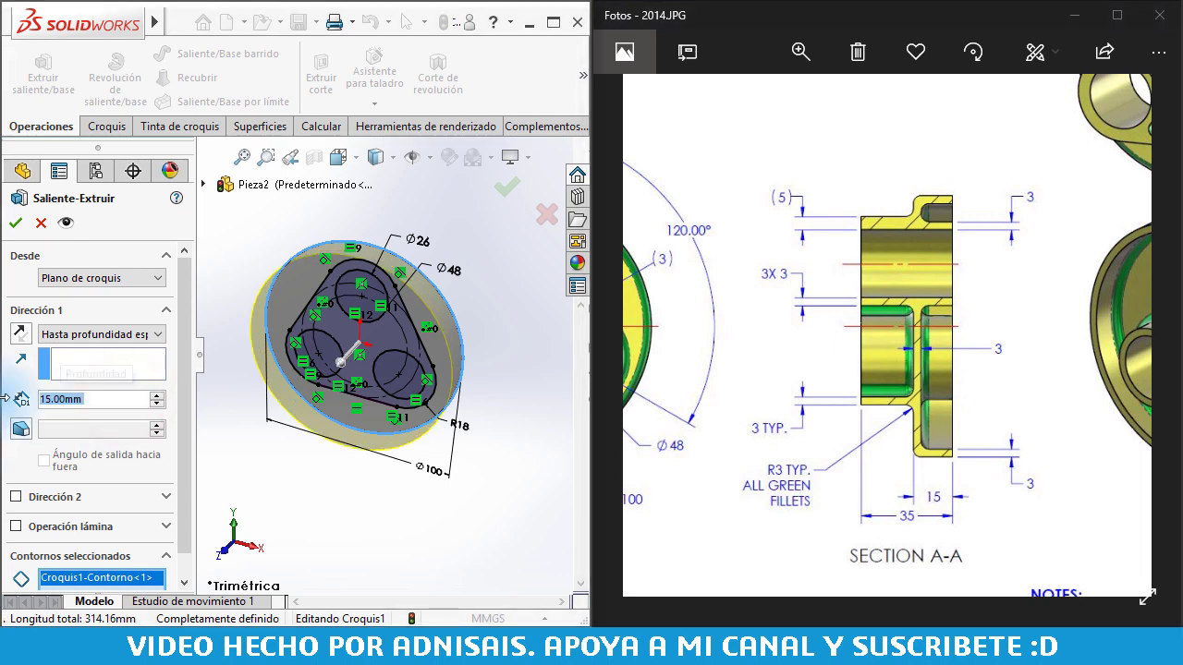
{"action": "left_click", "coordinate": [15, 223]}
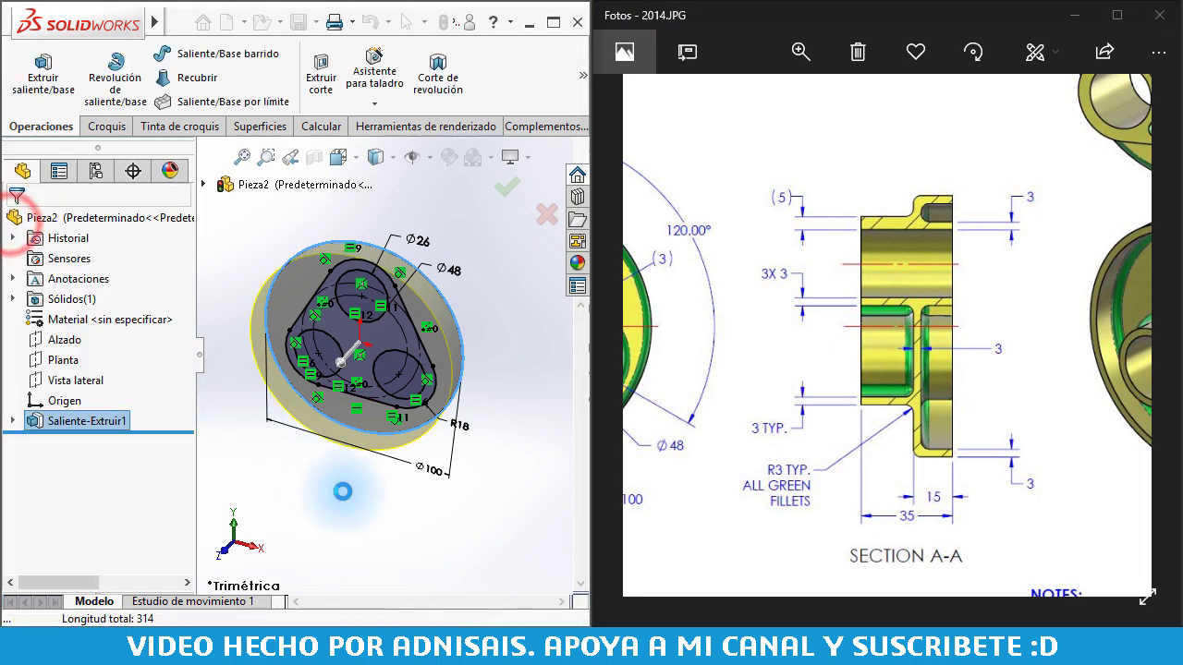
Step: Extrude Croquis1's rounded-triangle contour 35 mm onto the disc, then reselect Croquis1
{"action": "left_click", "coordinate": [14, 423]}
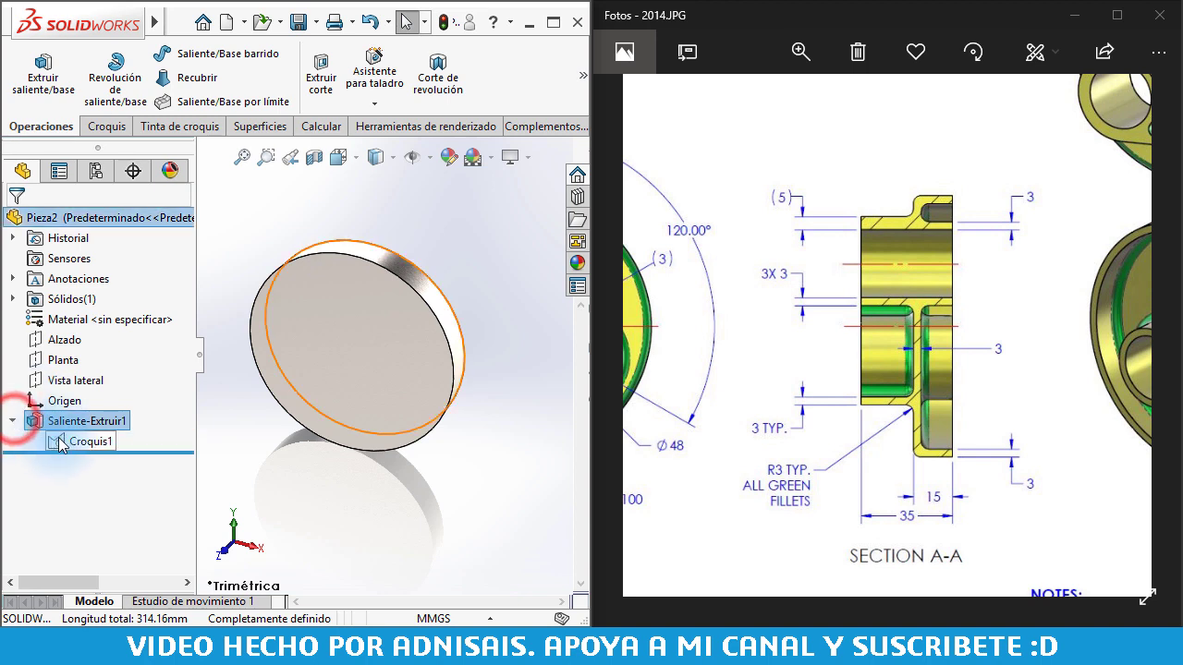
{"action": "left_click", "coordinate": [60, 442]}
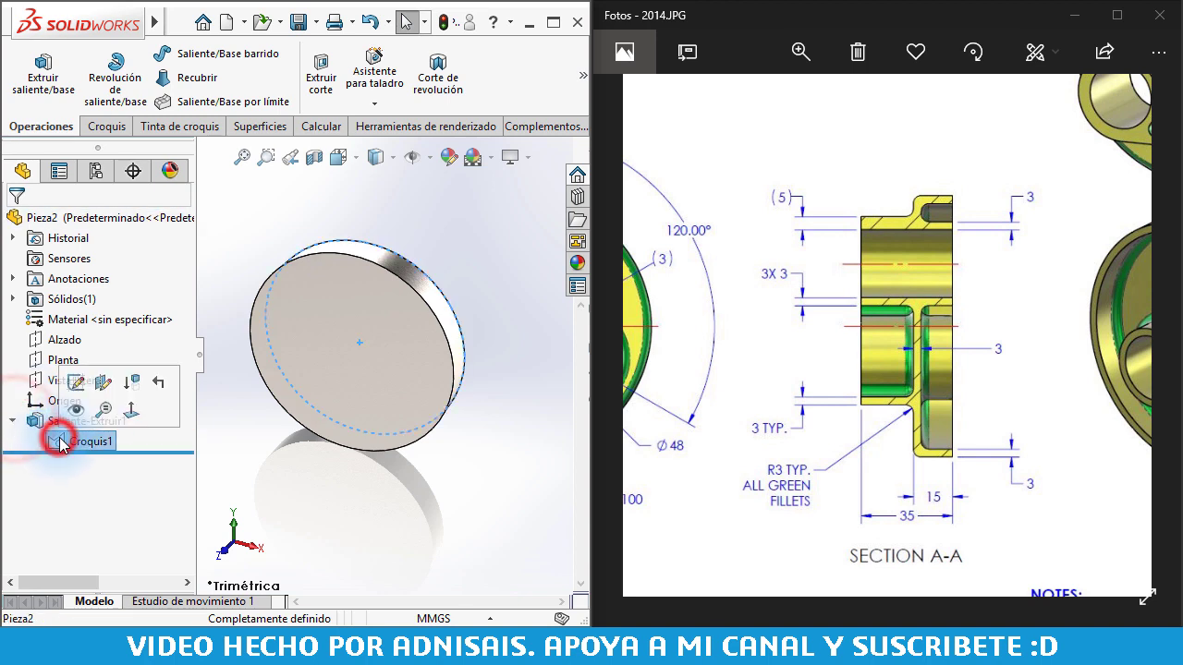
{"action": "left_click", "coordinate": [42, 65]}
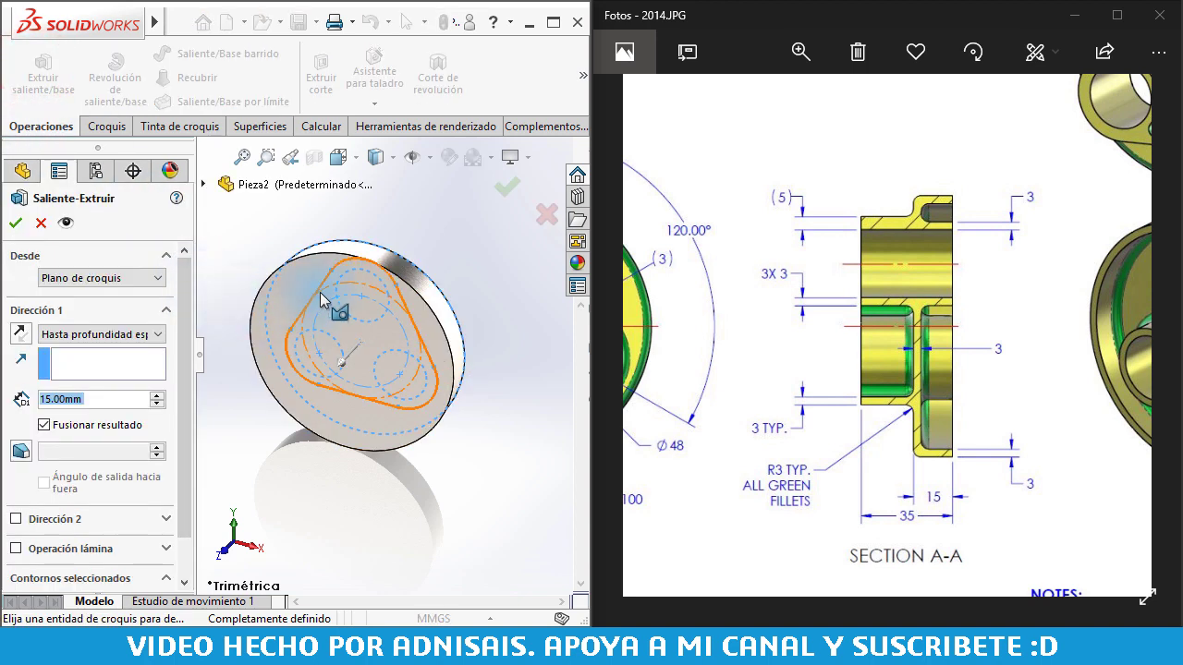
{"action": "left_click", "coordinate": [325, 283]}
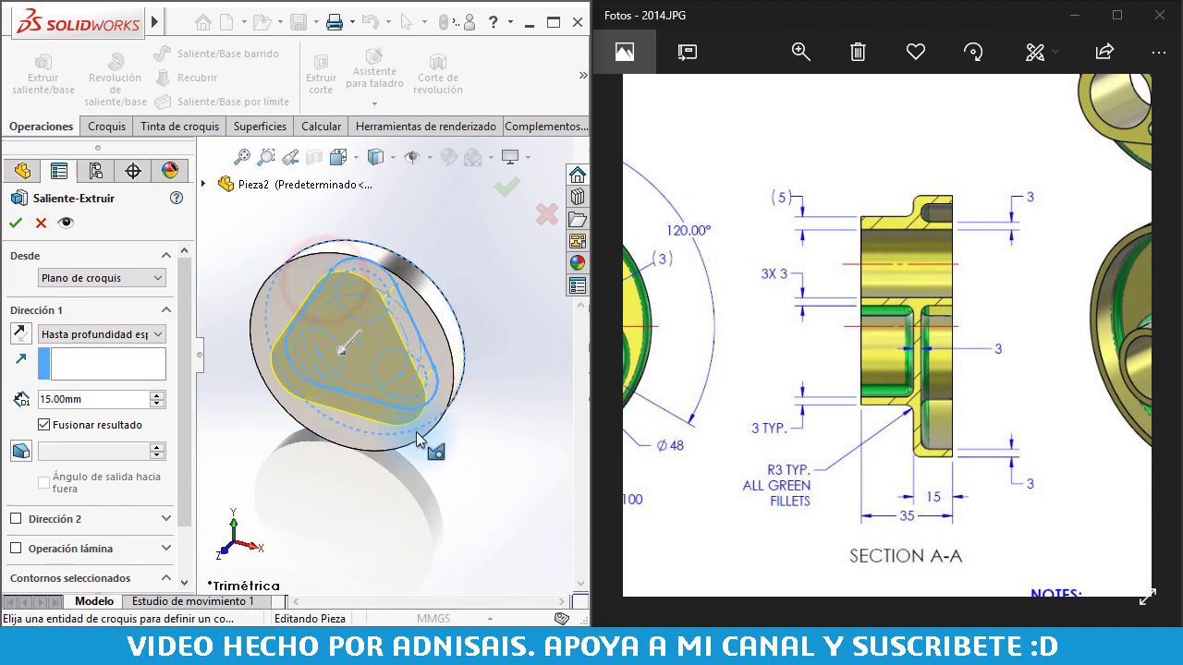
{"action": "double_click", "coordinate": [123, 407]}
{"action": "type", "text": "35"}
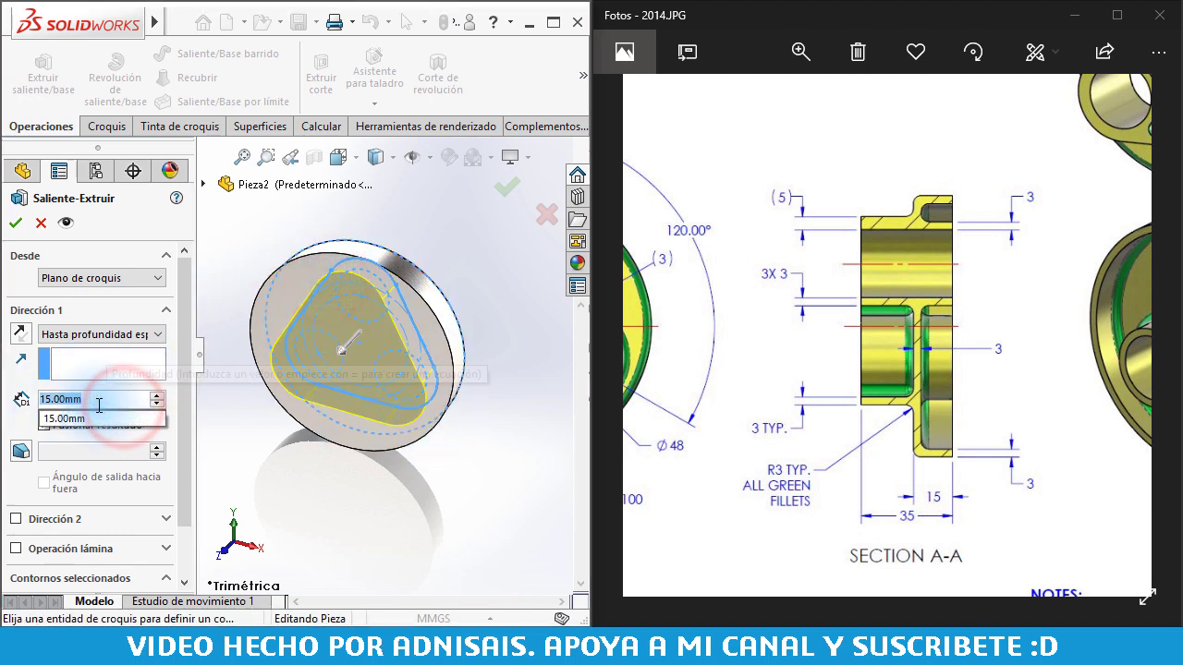
{"action": "key", "text": "Return"}
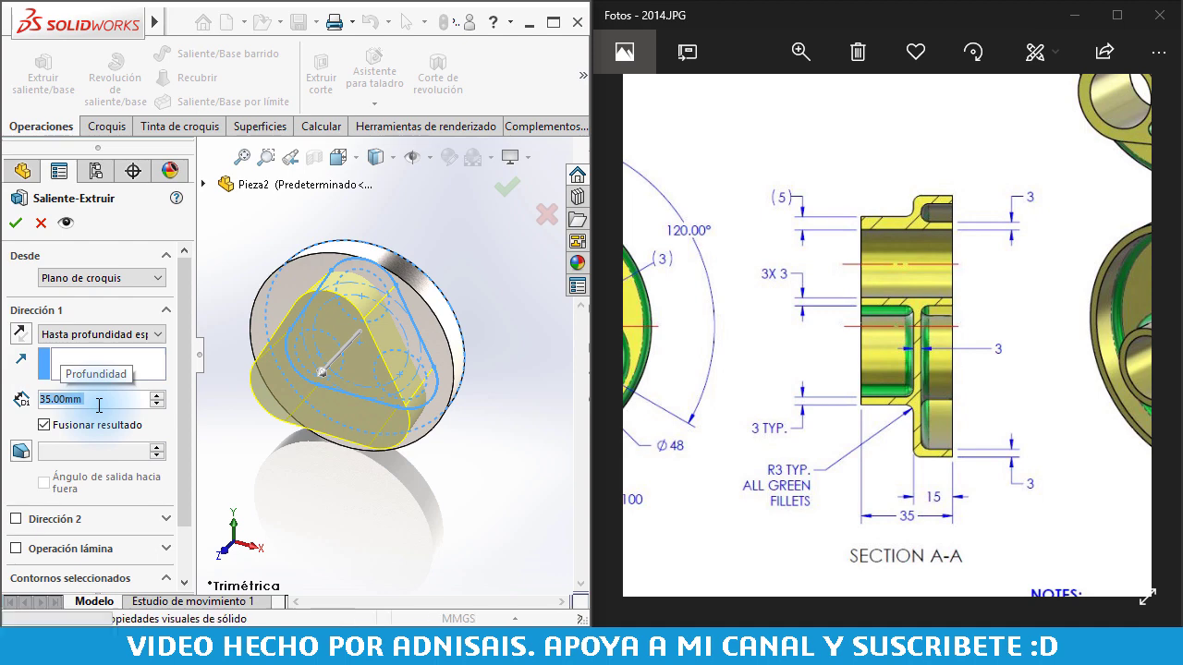
{"action": "key", "text": "Return"}
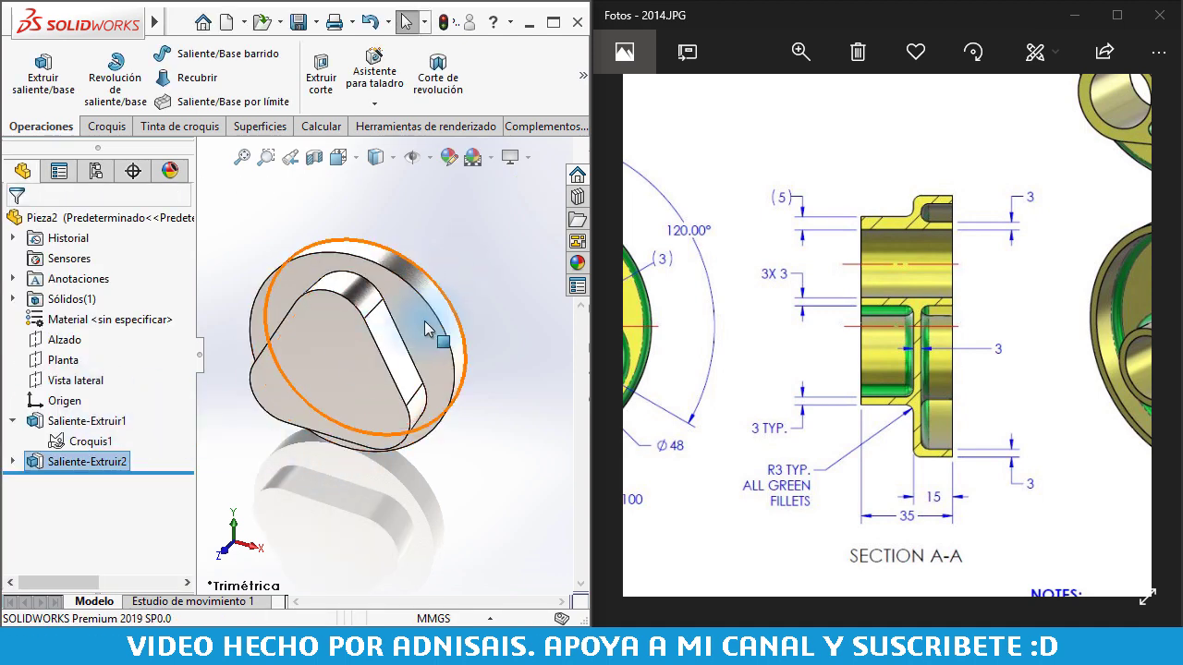
{"action": "left_click", "coordinate": [96, 442]}
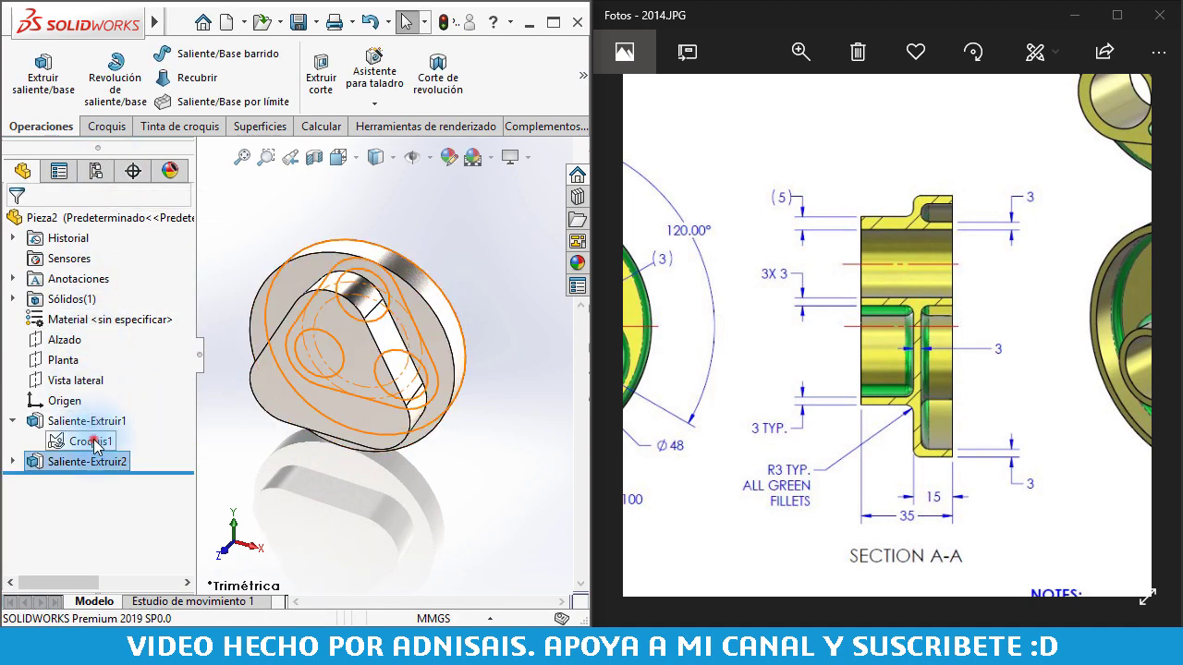
Step: Cut the three Ø26 circles of Croquis1 through all to make holes
{"action": "left_click", "coordinate": [321, 70]}
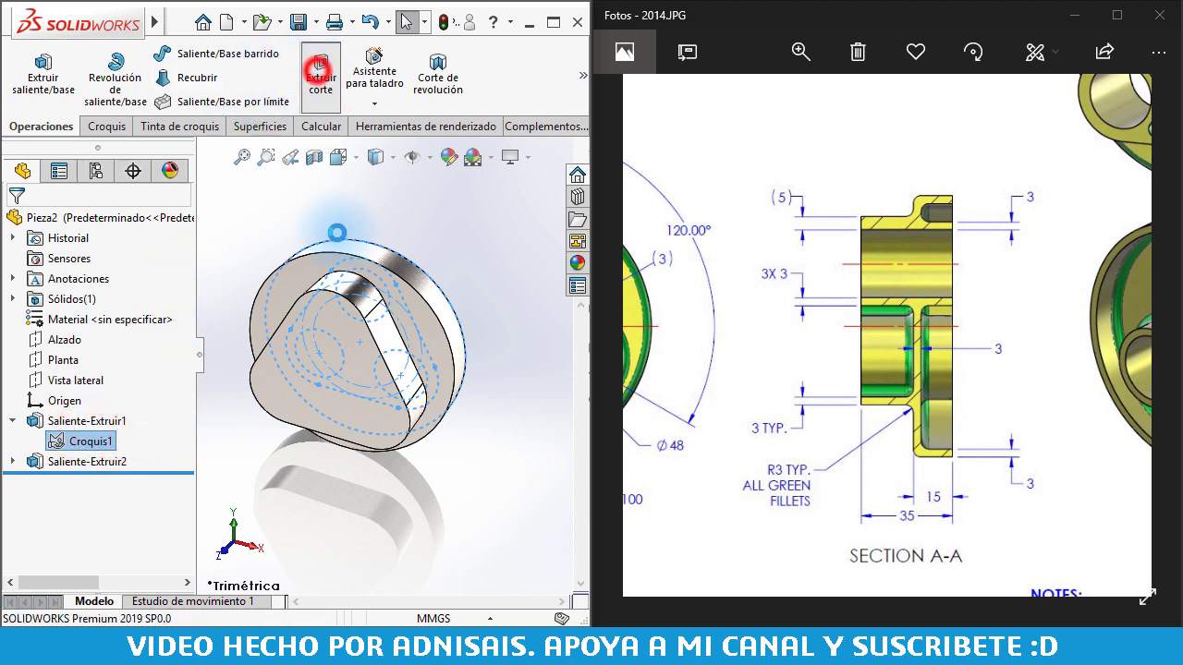
{"action": "left_click", "coordinate": [356, 321]}
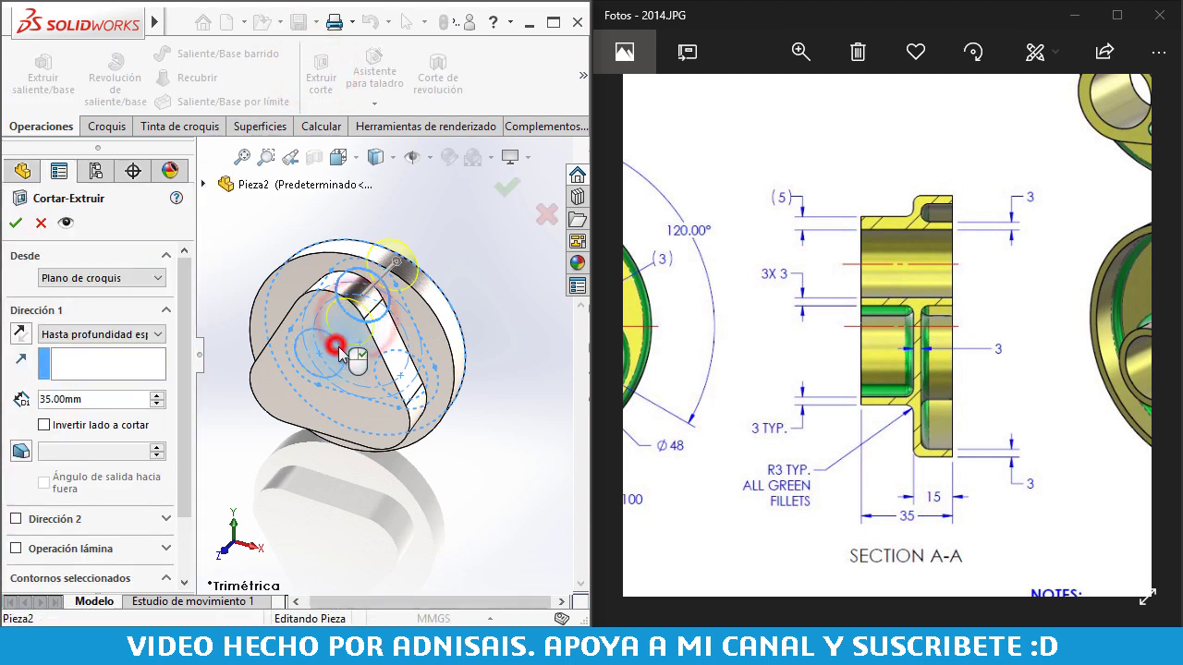
{"action": "left_click", "coordinate": [334, 346]}
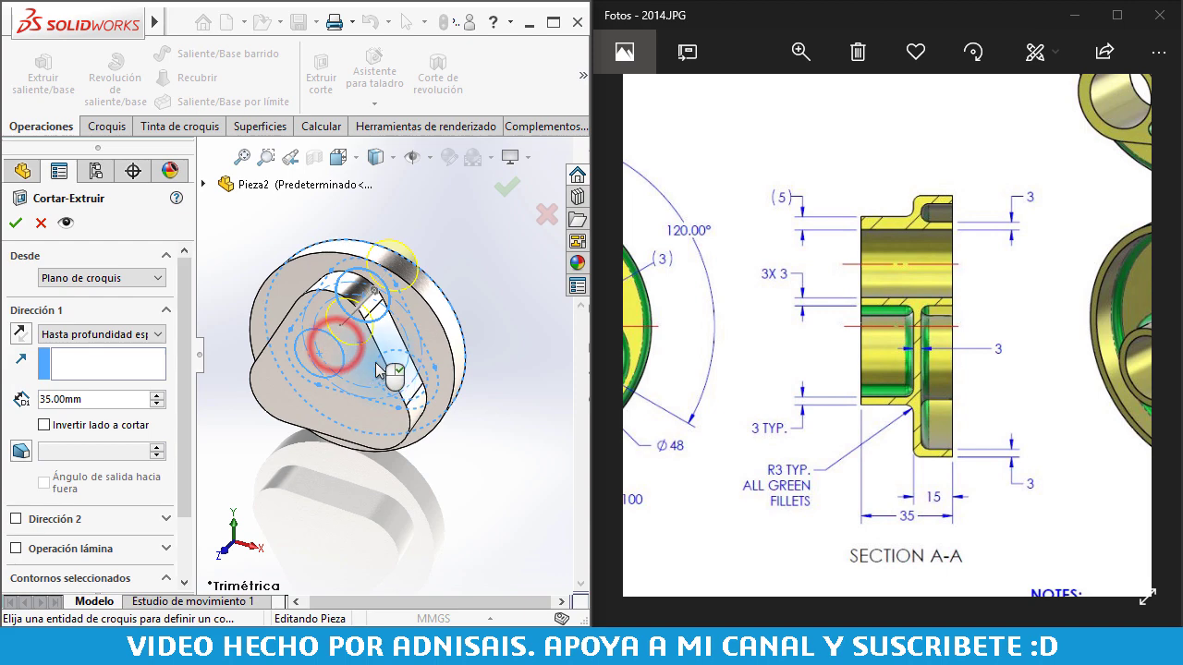
{"action": "left_click", "coordinate": [60, 335]}
{"action": "left_click", "coordinate": [60, 360]}
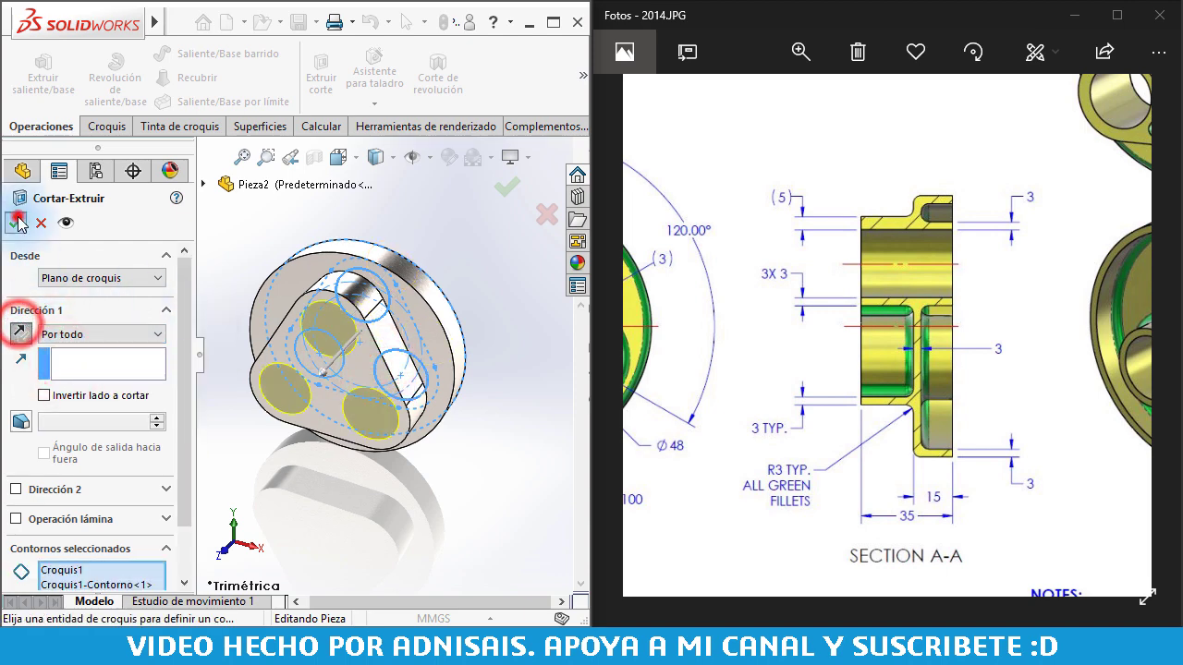
{"action": "left_click", "coordinate": [15, 223]}
{"action": "middle_click_drag", "start_coordinate": [425, 527], "coordinate": [467, 545]}
{"action": "mouse_move", "coordinate": [370, 328]}
{"action": "middle_mouse_down"}
{"action": "mouse_move", "coordinate": [343, 317]}
{"action": "mouse_move", "coordinate": [185, 362]}
{"action": "mouse_move", "coordinate": [319, 363]}
{"action": "mouse_move", "coordinate": [338, 393]}
{"action": "middle_mouse_up"}
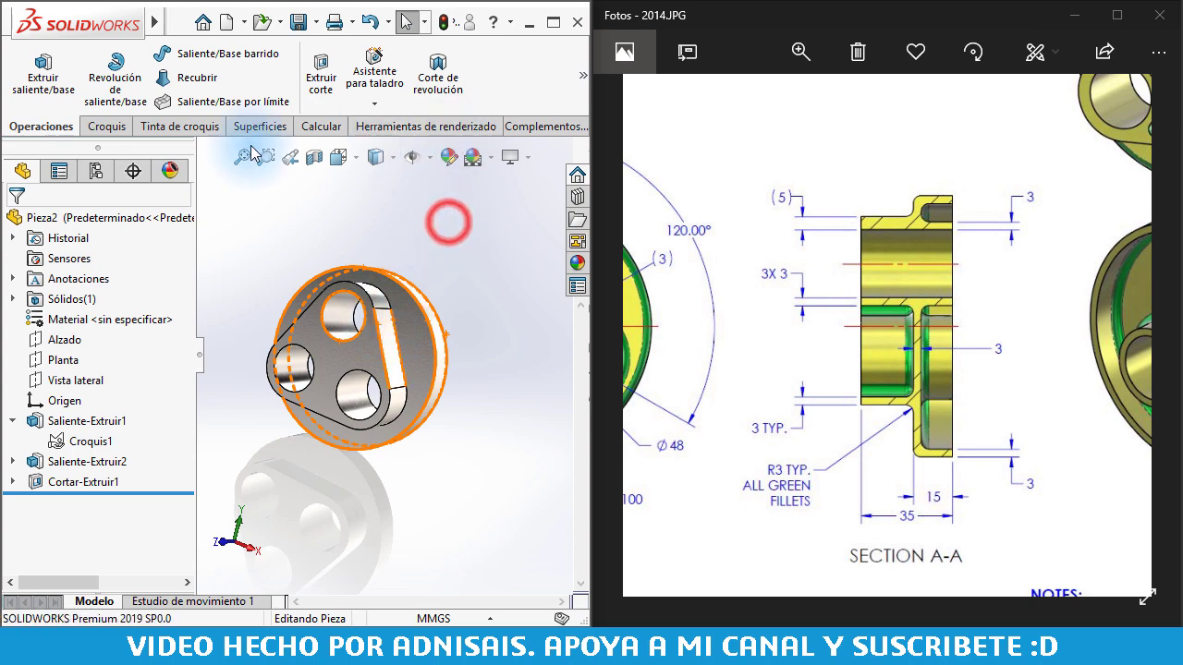
Step: Shell the part to 3 mm walls with the triangular front and back faces removed
{"action": "left_click", "coordinate": [584, 104]}
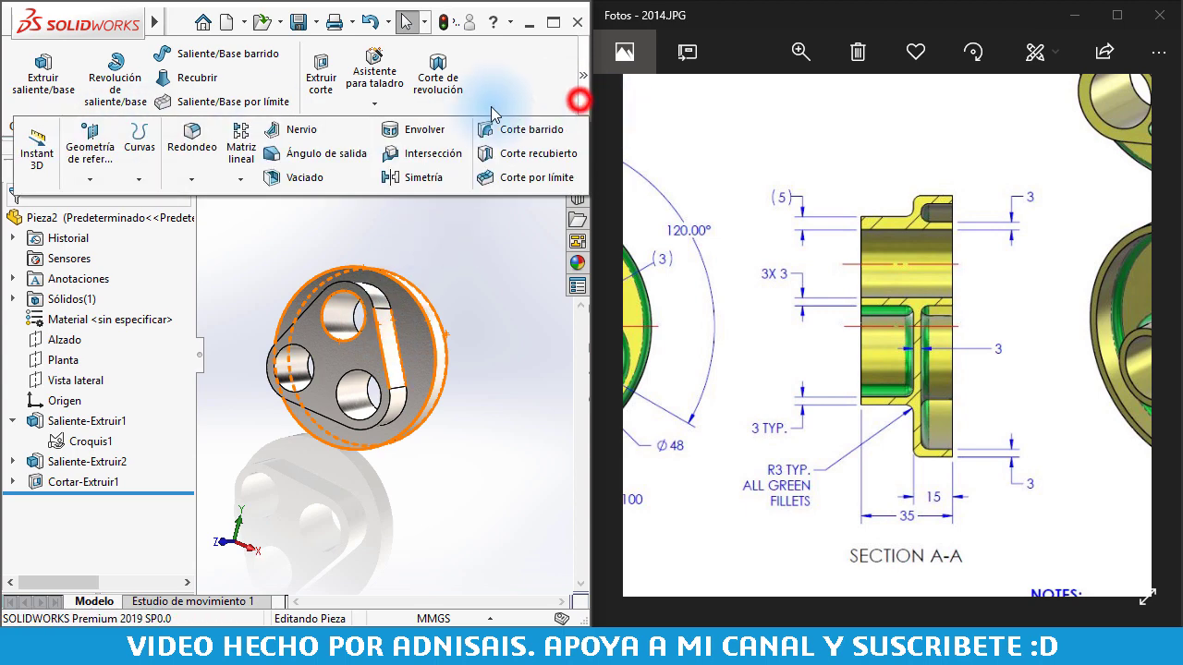
{"action": "left_click", "coordinate": [288, 178]}
{"action": "left_click", "coordinate": [101, 279]}
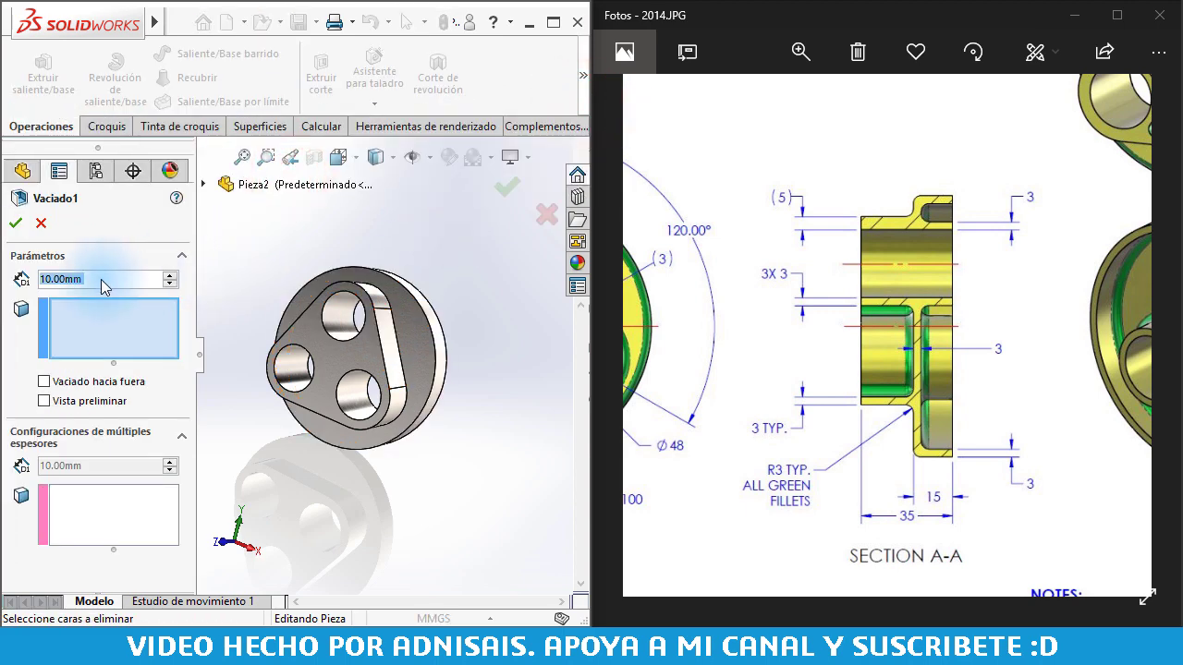
{"action": "type", "text": "3"}
{"action": "left_click", "coordinate": [330, 373]}
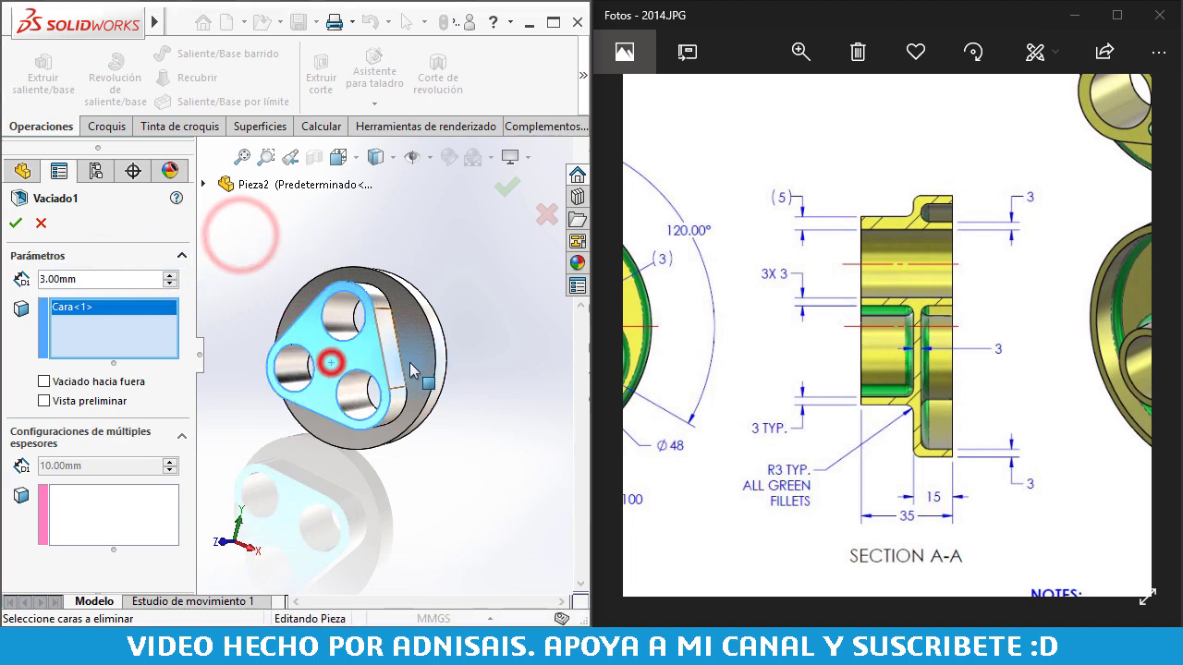
{"action": "key", "text": "Left"}
{"action": "key", "text": "Left"}
{"action": "key", "text": "Left"}
{"action": "key", "text": "Left"}
{"action": "key", "text": "Left"}
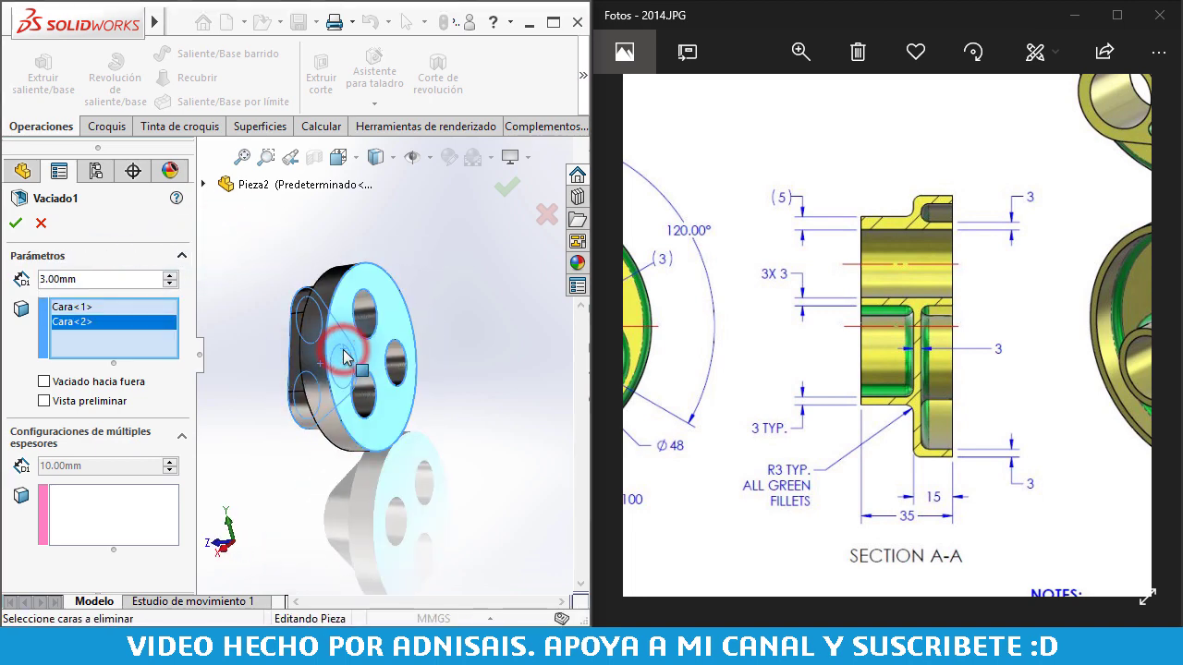
{"action": "key", "text": "Return"}
{"action": "mouse_move", "coordinate": [338, 342]}
{"action": "middle_mouse_down"}
{"action": "mouse_move", "coordinate": [407, 365]}
{"action": "mouse_move", "coordinate": [494, 361]}
{"action": "middle_mouse_up"}
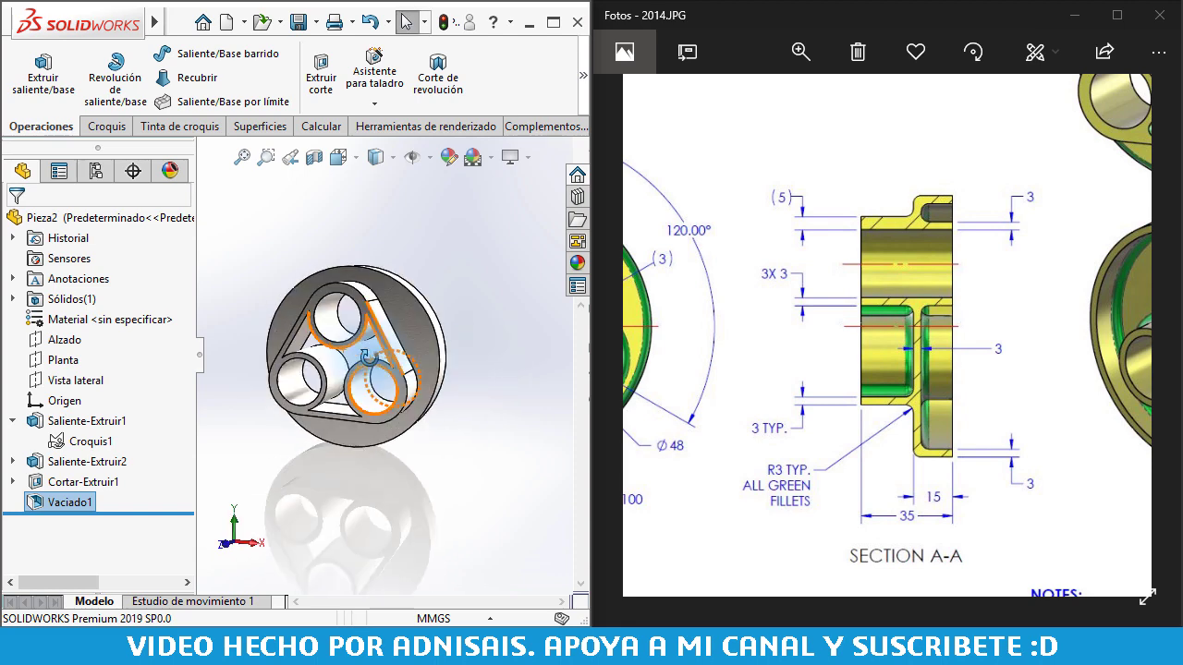
{"action": "mouse_move", "coordinate": [408, 363]}
{"action": "middle_mouse_down"}
{"action": "mouse_move", "coordinate": [536, 283]}
{"action": "mouse_move", "coordinate": [308, 356]}
{"action": "mouse_move", "coordinate": [355, 344]}
{"action": "mouse_move", "coordinate": [308, 344]}
{"action": "middle_mouse_up"}
{"action": "scroll", "coordinate": [356, 344], "scroll_direction": "down", "scroll_amount": 5}
{"action": "scroll", "coordinate": [356, 344], "scroll_direction": "up", "scroll_amount": 1}
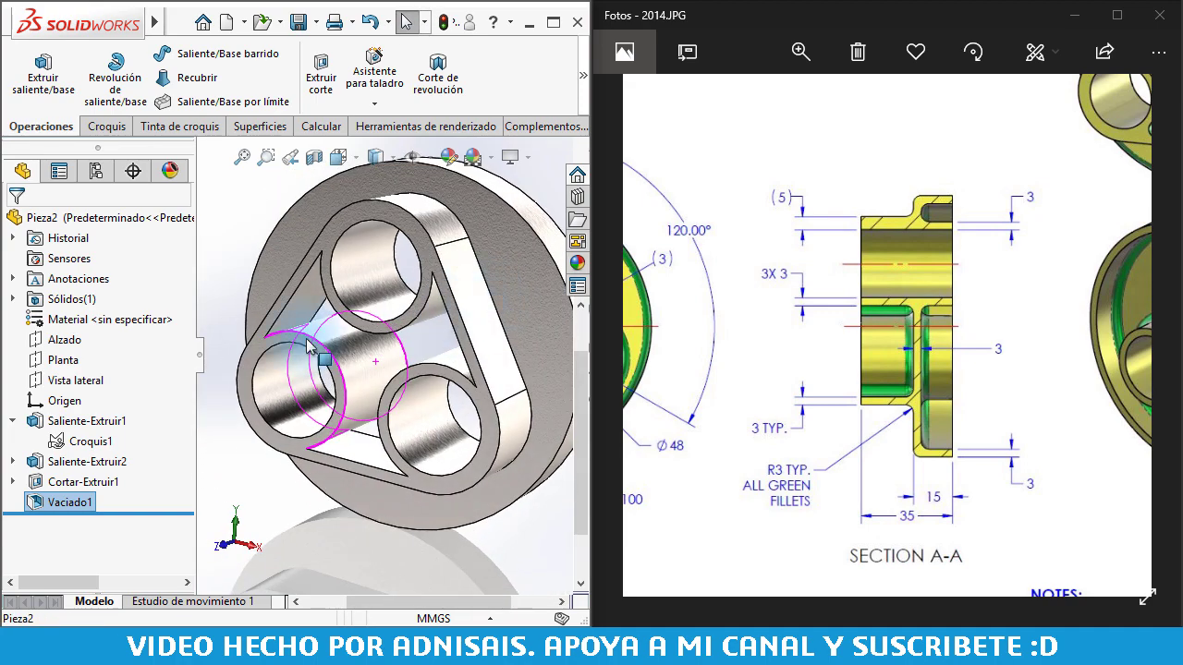
Step: Extrude Croquis1 3 mm in reverse, starting from the disc's front face
{"action": "left_click", "coordinate": [78, 441]}
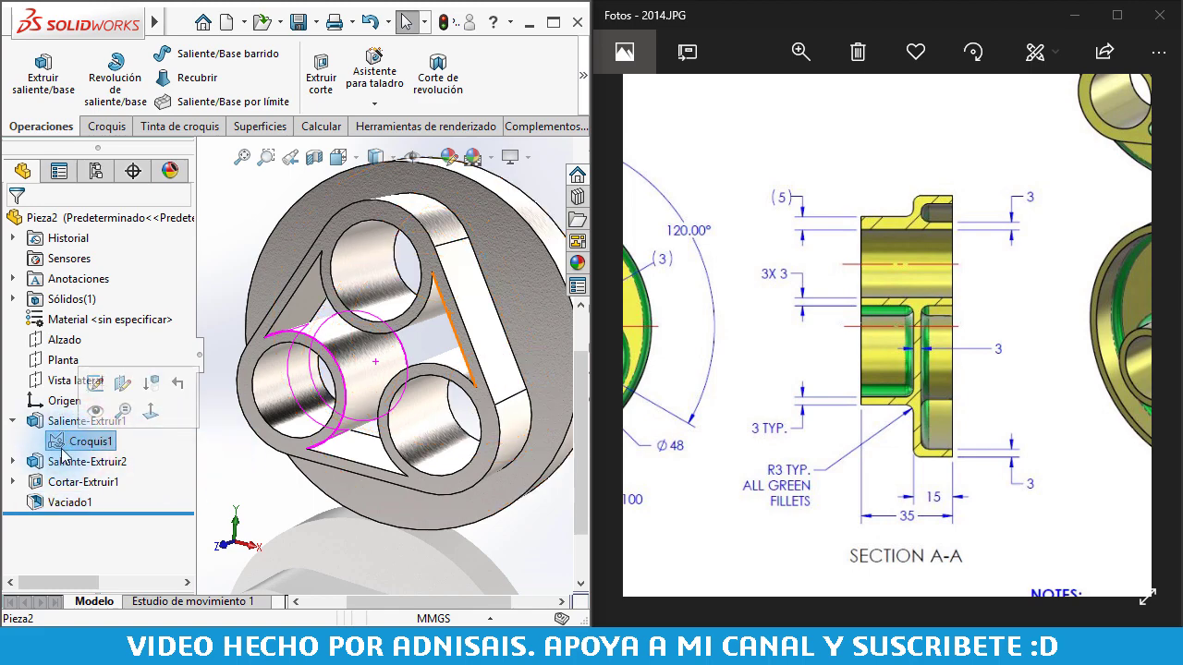
{"action": "left_click", "coordinate": [53, 85]}
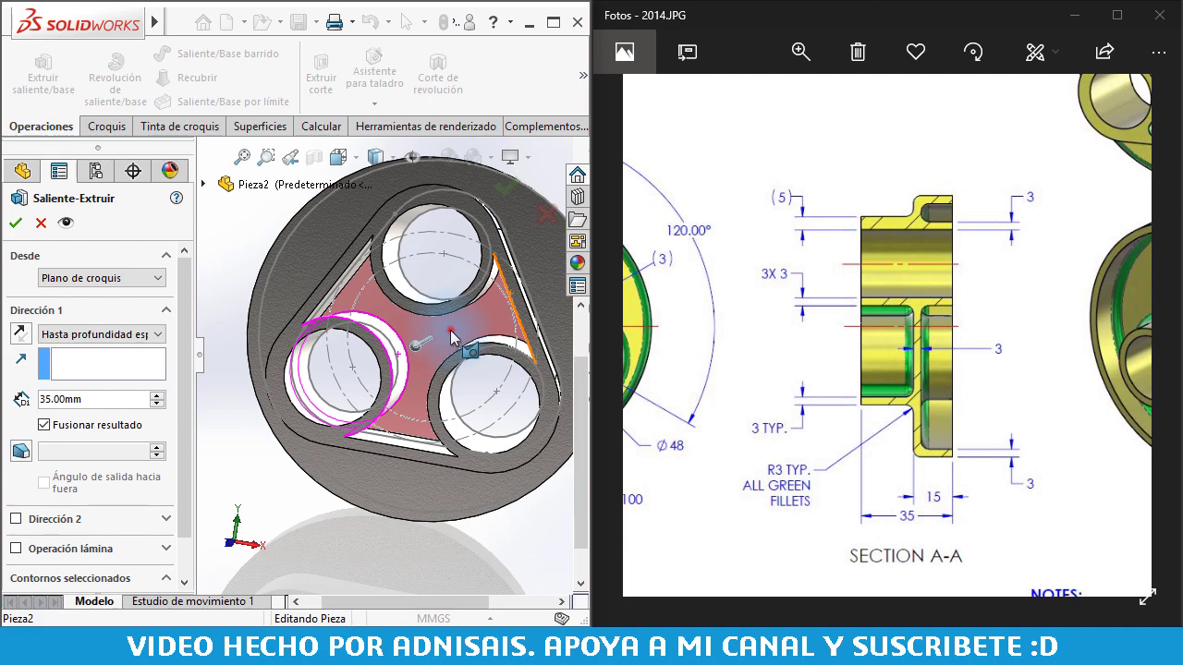
{"action": "left_click", "coordinate": [448, 332]}
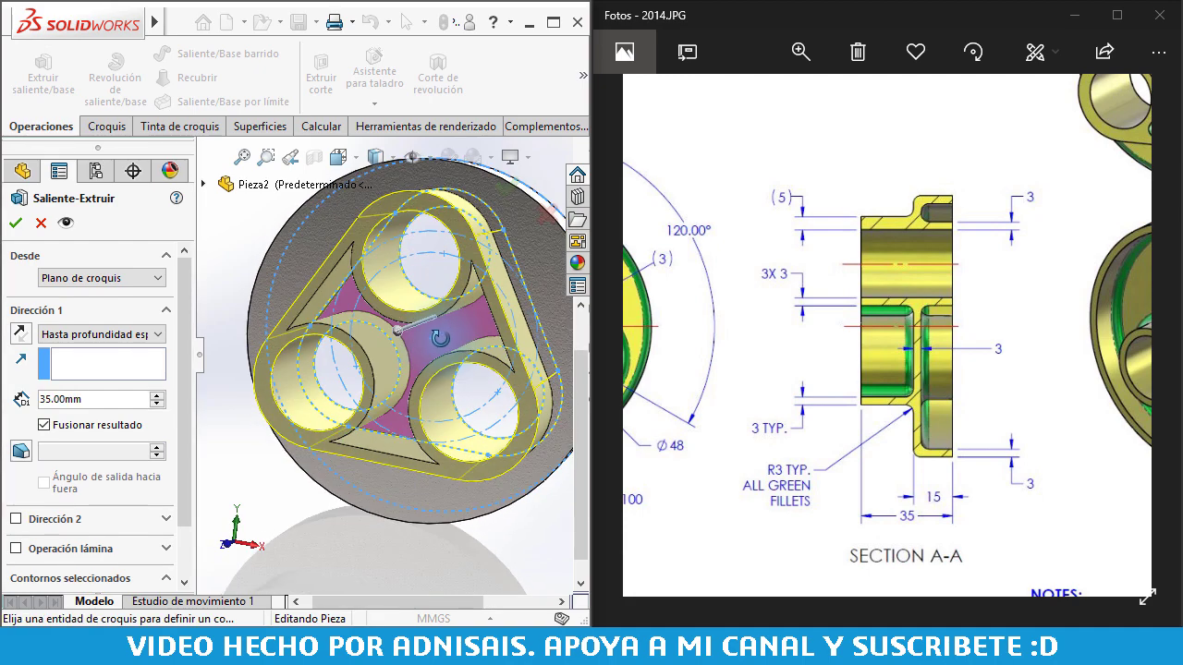
{"action": "middle_click_drag", "start_coordinate": [226, 455], "coordinate": [120, 342]}
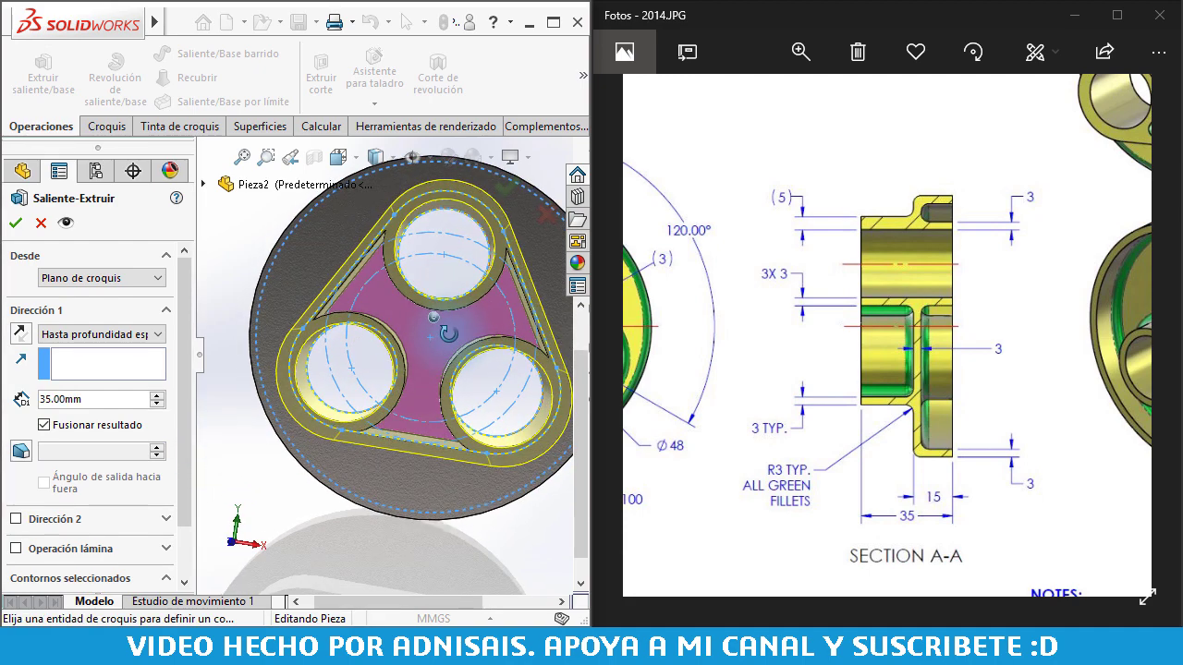
{"action": "left_click", "coordinate": [85, 277]}
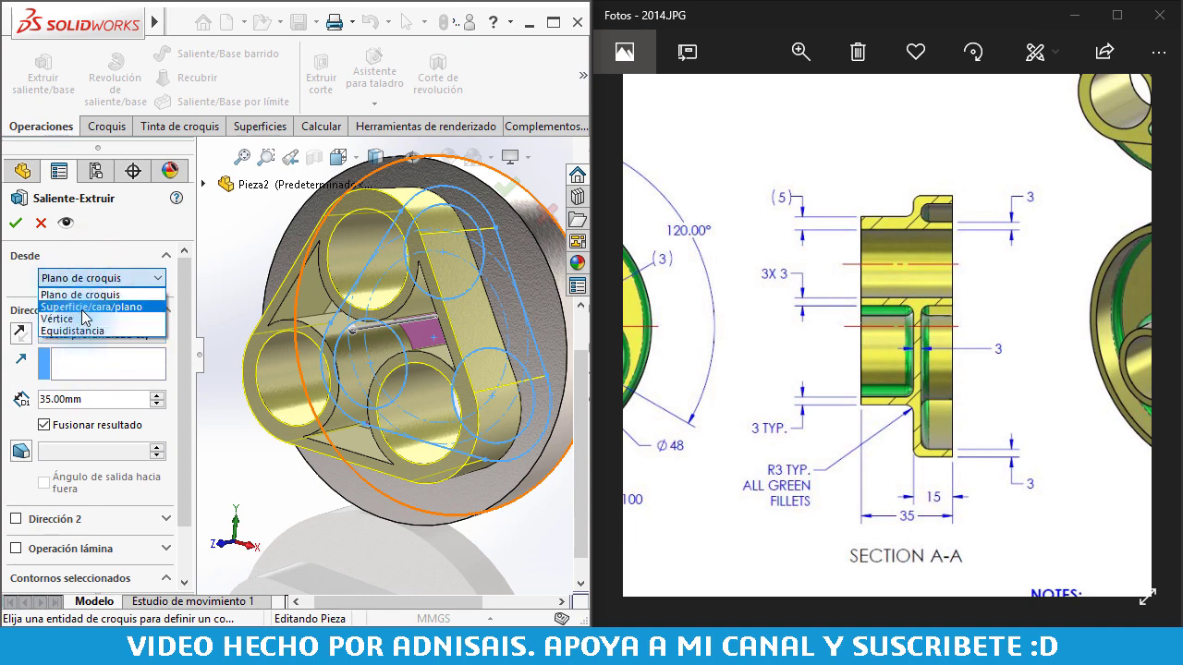
{"action": "left_click", "coordinate": [86, 309]}
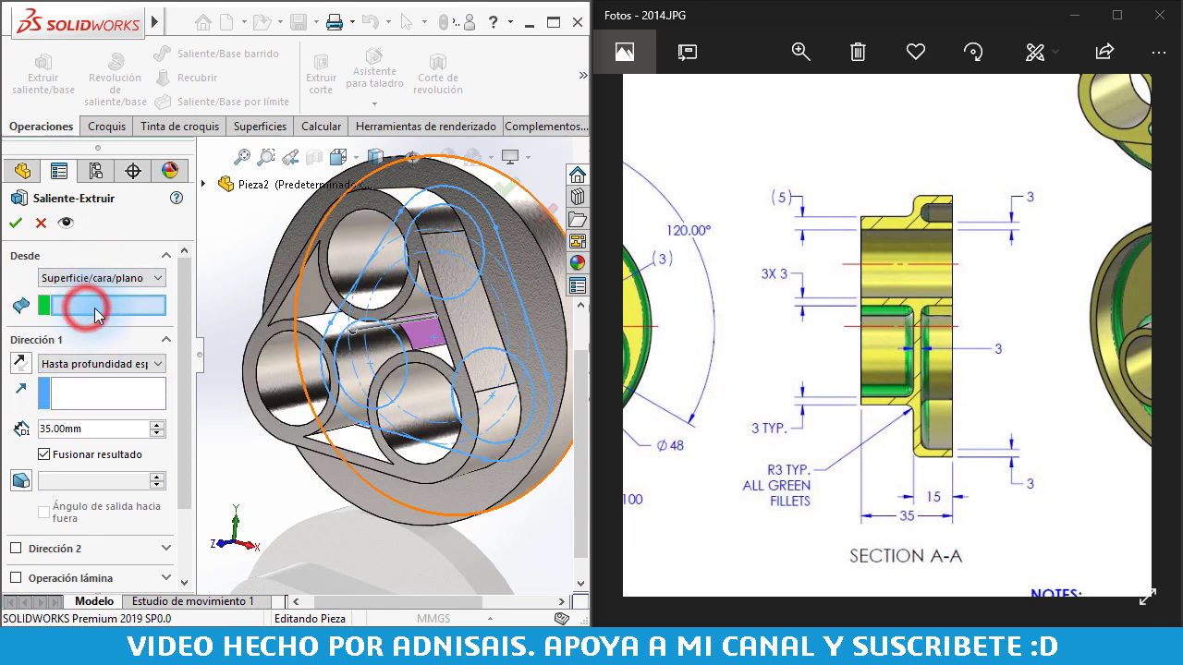
{"action": "left_click", "coordinate": [536, 312]}
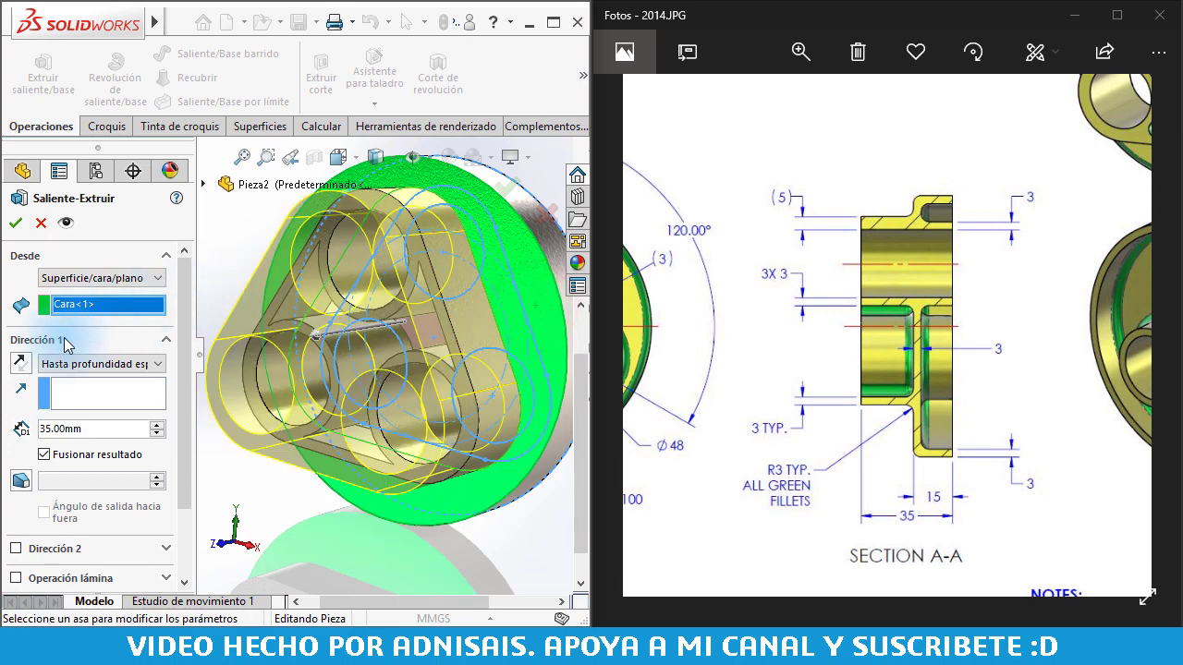
{"action": "left_click", "coordinate": [26, 363]}
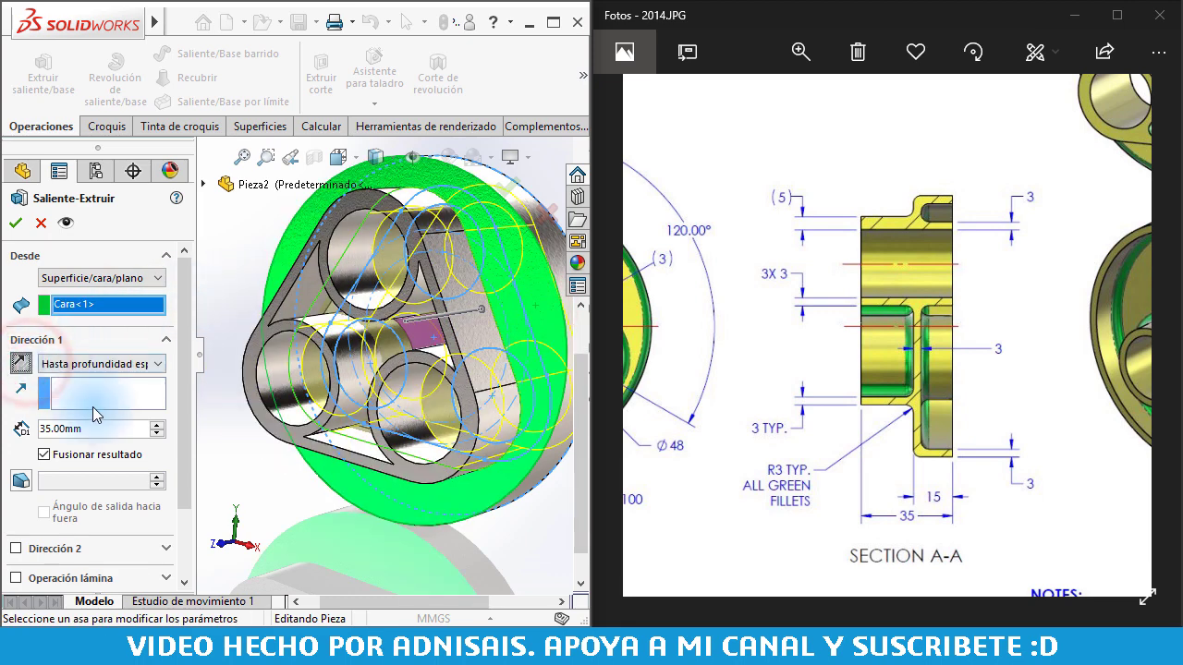
{"action": "double_click", "coordinate": [112, 428]}
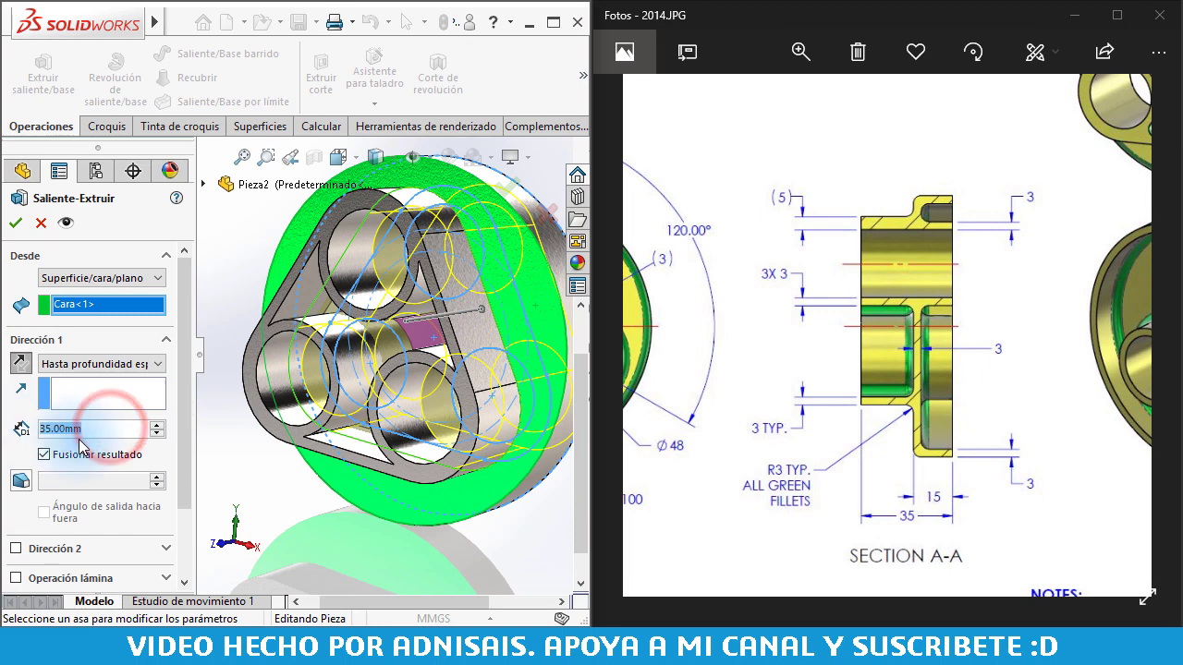
{"action": "type", "text": "3"}
{"action": "key", "text": "Return"}
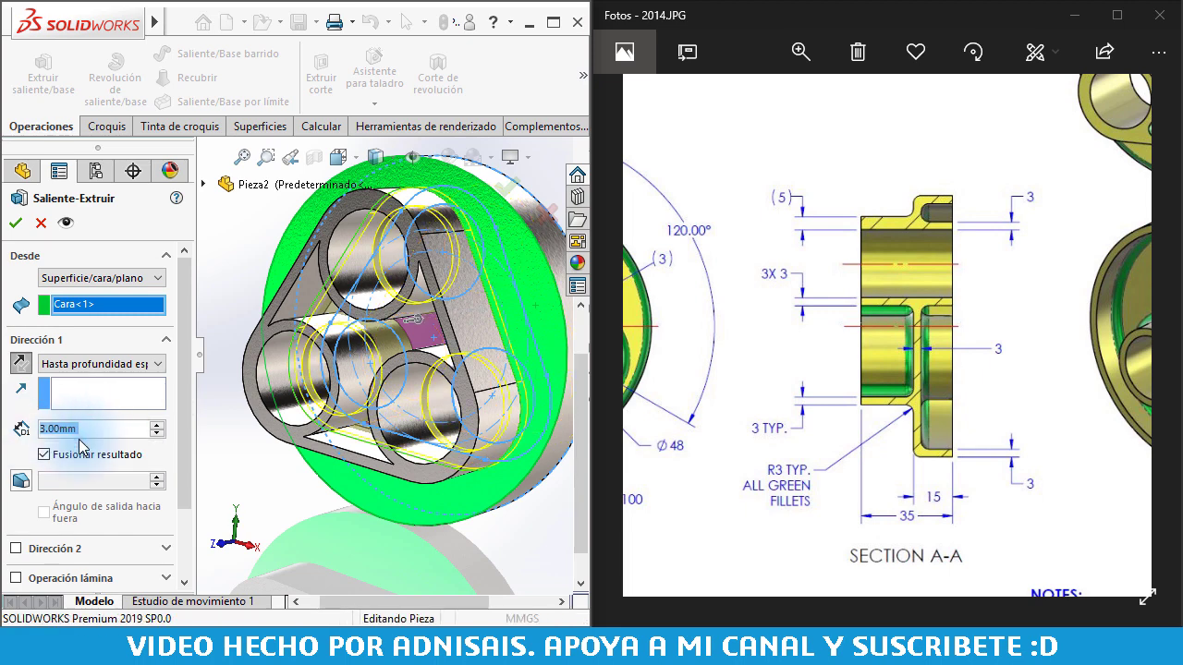
{"action": "key", "text": "Return"}
Step: Inspect the new 3 mm boss, fit the part in view, and start a fillet
{"action": "mouse_move", "coordinate": [231, 241]}
{"action": "middle_mouse_down"}
{"action": "mouse_move", "coordinate": [423, 325]}
{"action": "mouse_move", "coordinate": [392, 353]}
{"action": "middle_mouse_up"}
{"action": "left_click", "coordinate": [386, 358]}
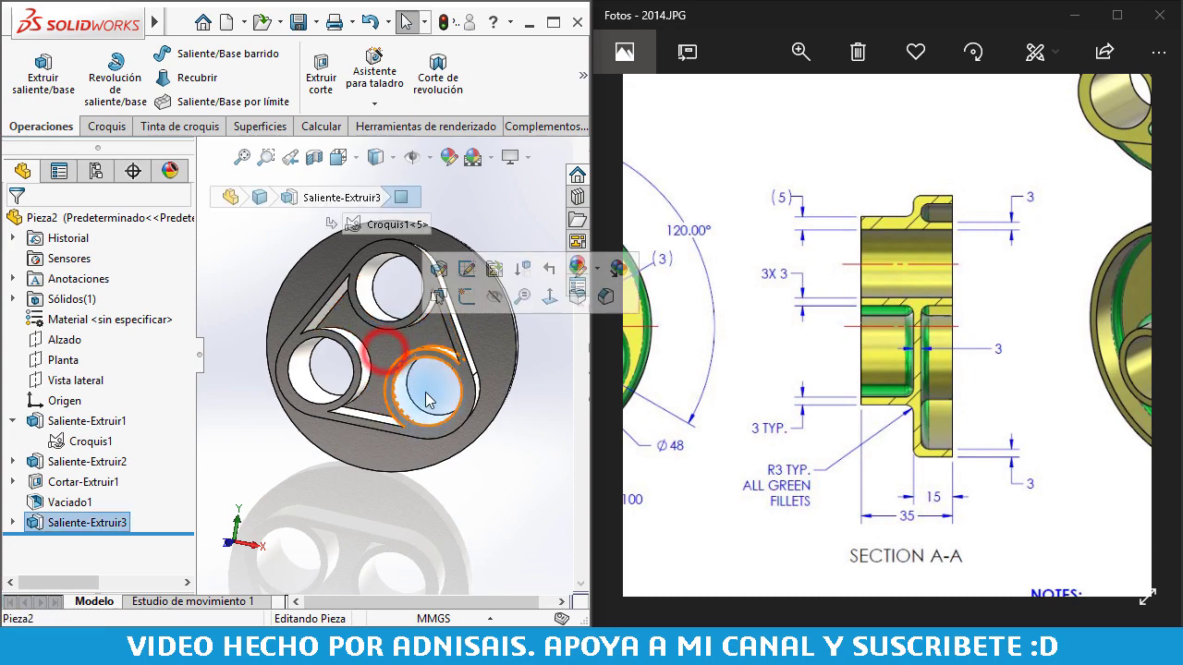
{"action": "mouse_move", "coordinate": [406, 392]}
{"action": "middle_mouse_down"}
{"action": "mouse_move", "coordinate": [277, 415]}
{"action": "mouse_move", "coordinate": [406, 408]}
{"action": "middle_mouse_up"}
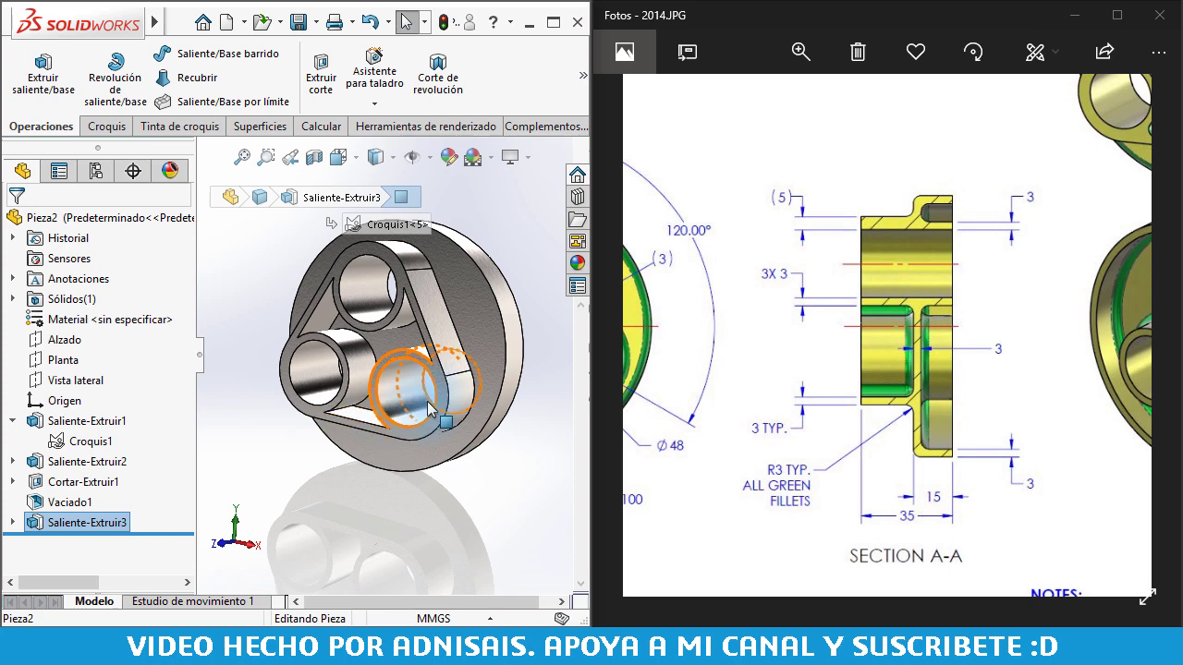
{"action": "middle_click_drag", "start_coordinate": [507, 470], "coordinate": [518, 455]}
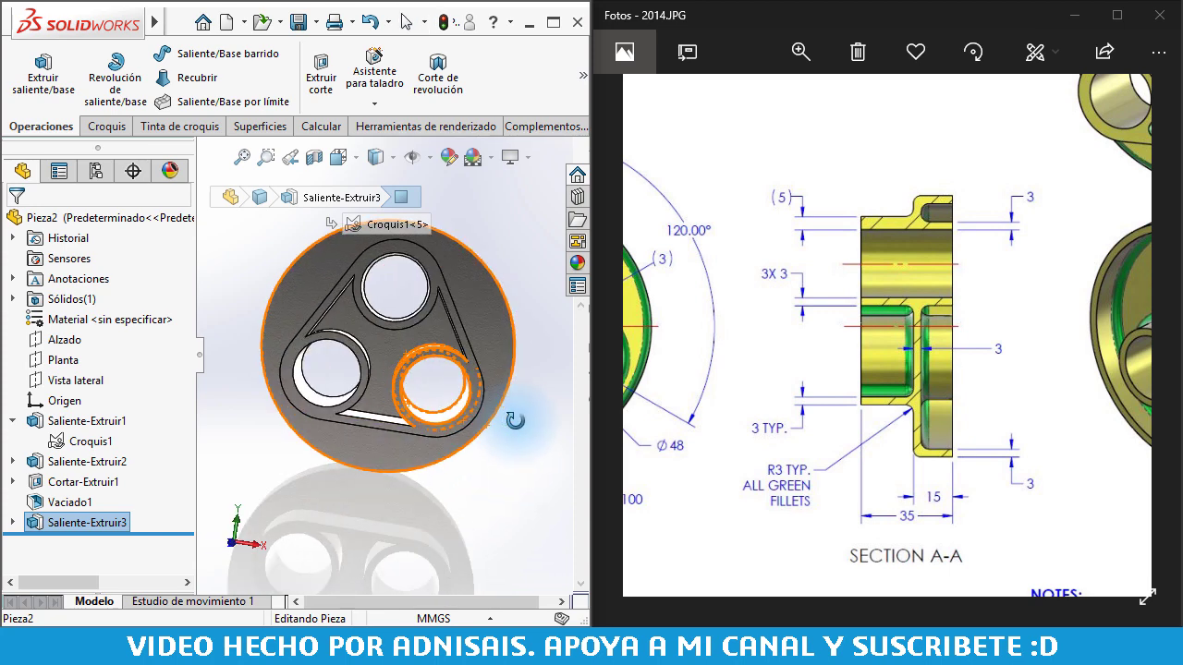
{"action": "left_click", "coordinate": [520, 456]}
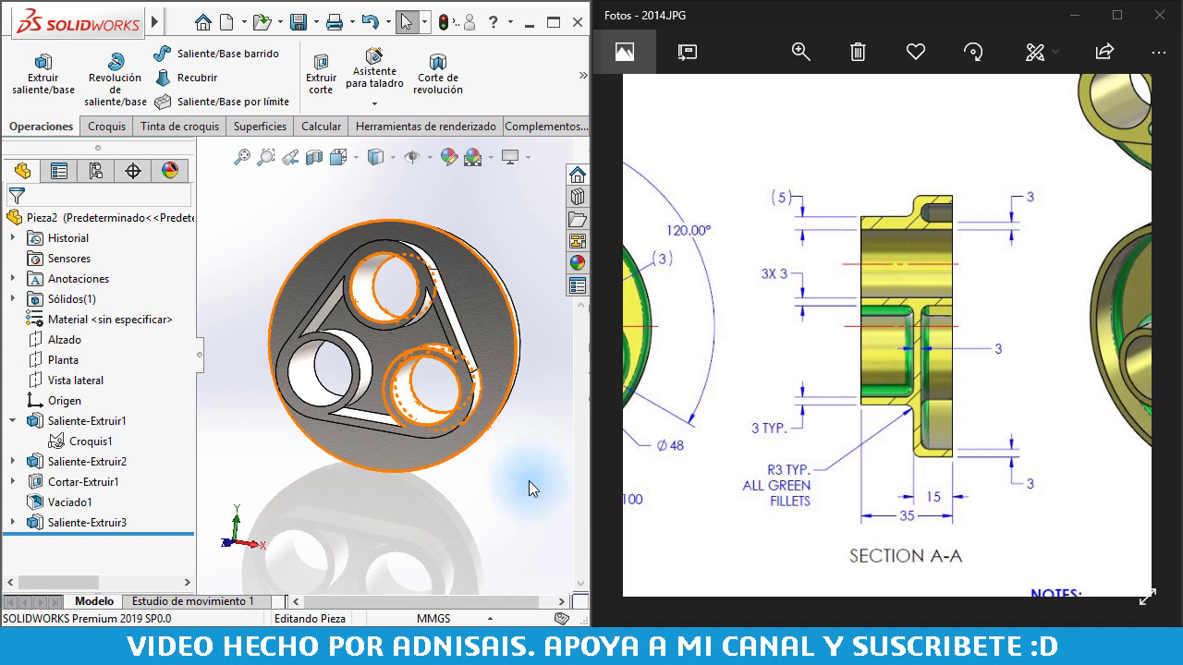
{"action": "key", "text": "f"}
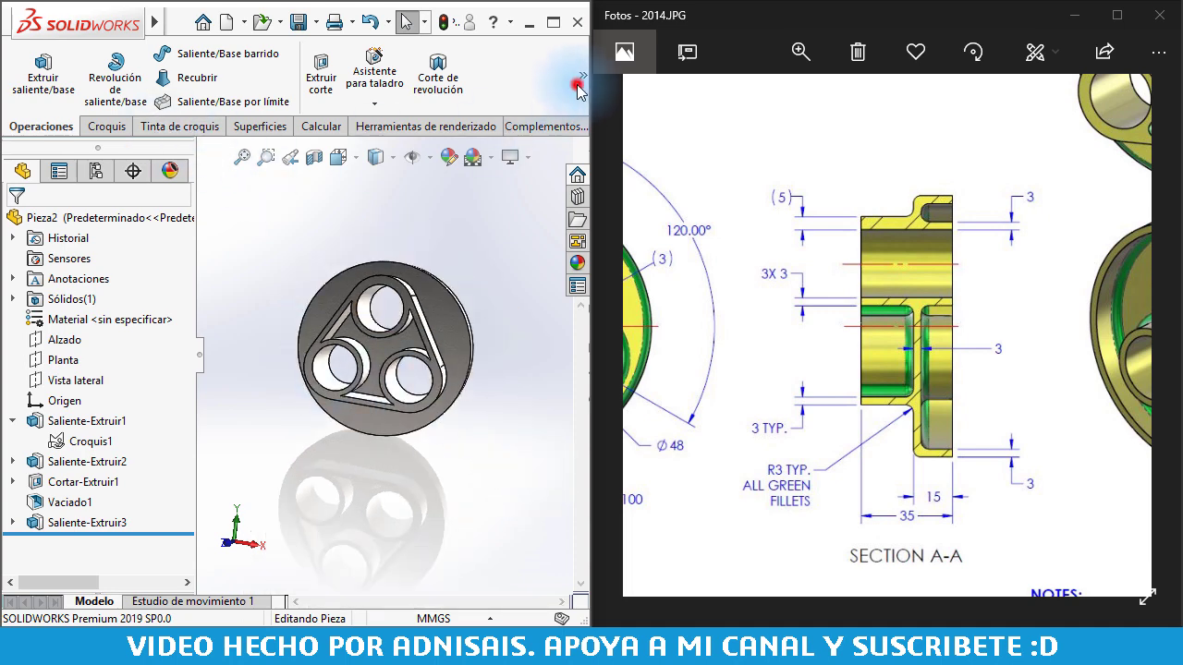
{"action": "left_click", "coordinate": [580, 85]}
{"action": "left_click", "coordinate": [192, 145]}
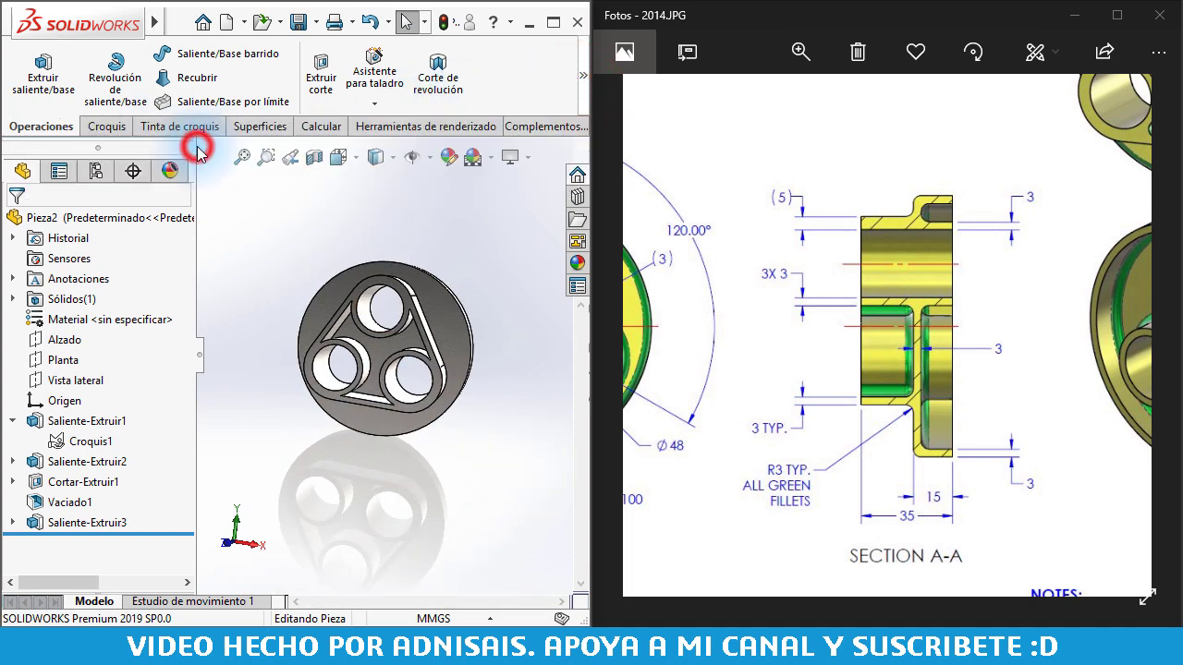
Step: Set the fillet radius to 3 mm and select all concave edges of the part
{"action": "middle_click_drag", "start_coordinate": [404, 377], "coordinate": [421, 328]}
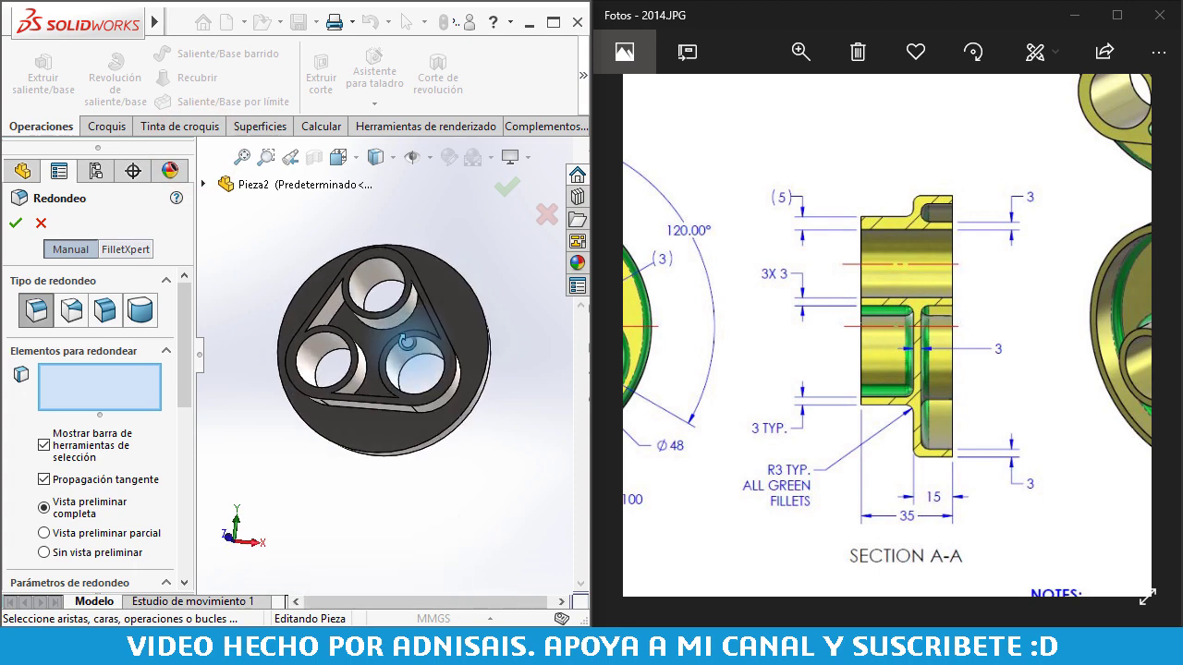
{"action": "left_click", "coordinate": [415, 322]}
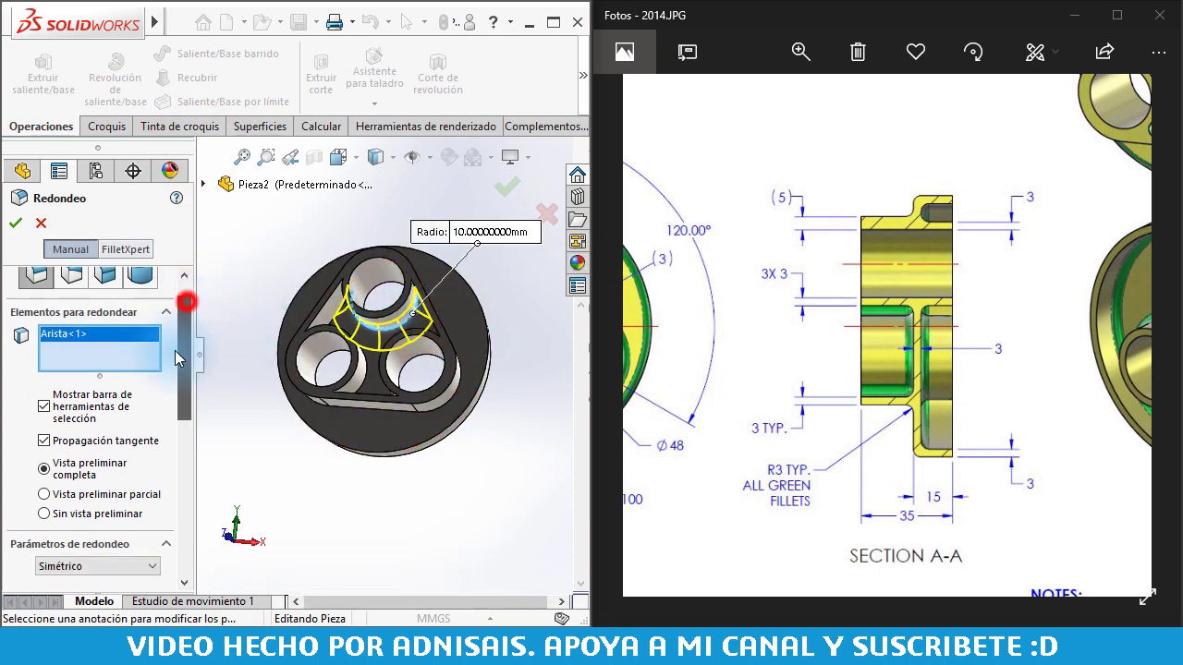
{"action": "scroll", "coordinate": [185, 298], "scroll_direction": "down", "scroll_amount": 5}
{"action": "left_click", "coordinate": [115, 320]}
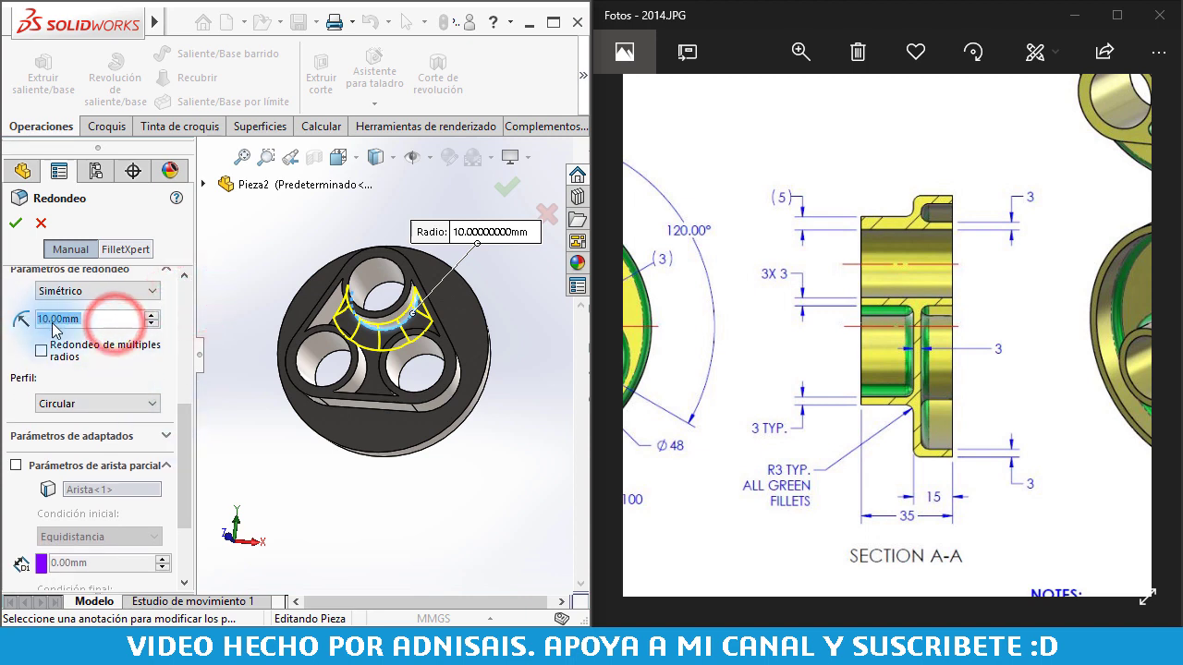
{"action": "type", "text": "3"}
{"action": "left_click", "coordinate": [255, 266]}
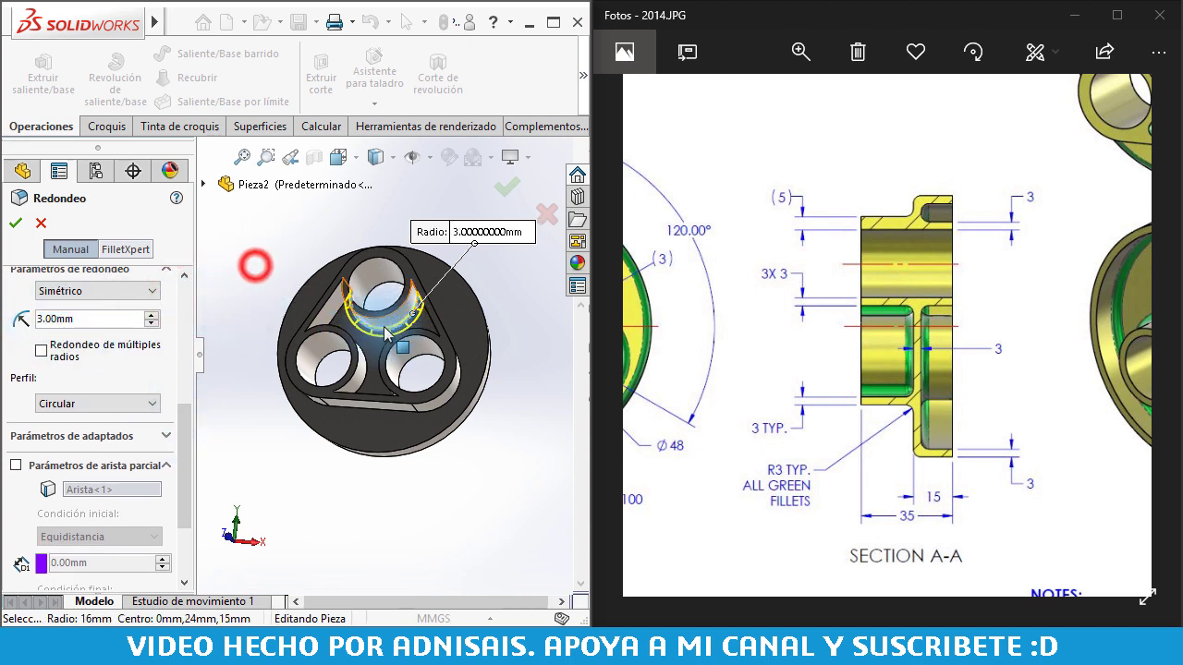
{"action": "left_click", "coordinate": [392, 331]}
{"action": "left_click", "coordinate": [394, 330]}
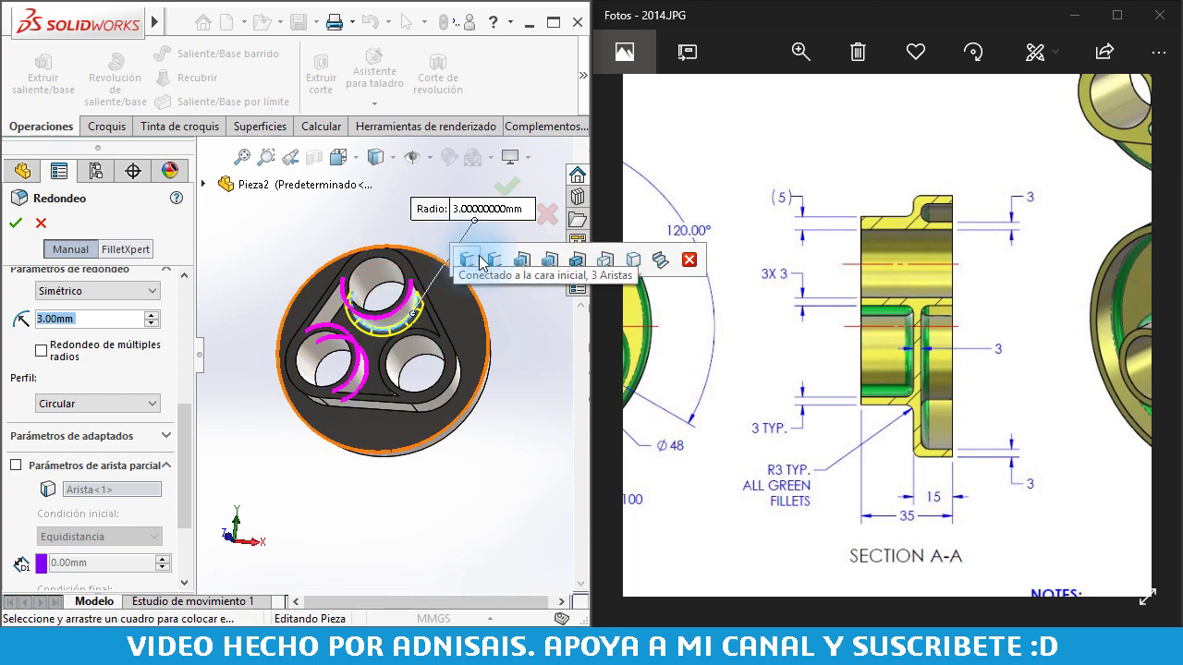
{"action": "left_click", "coordinate": [659, 261]}
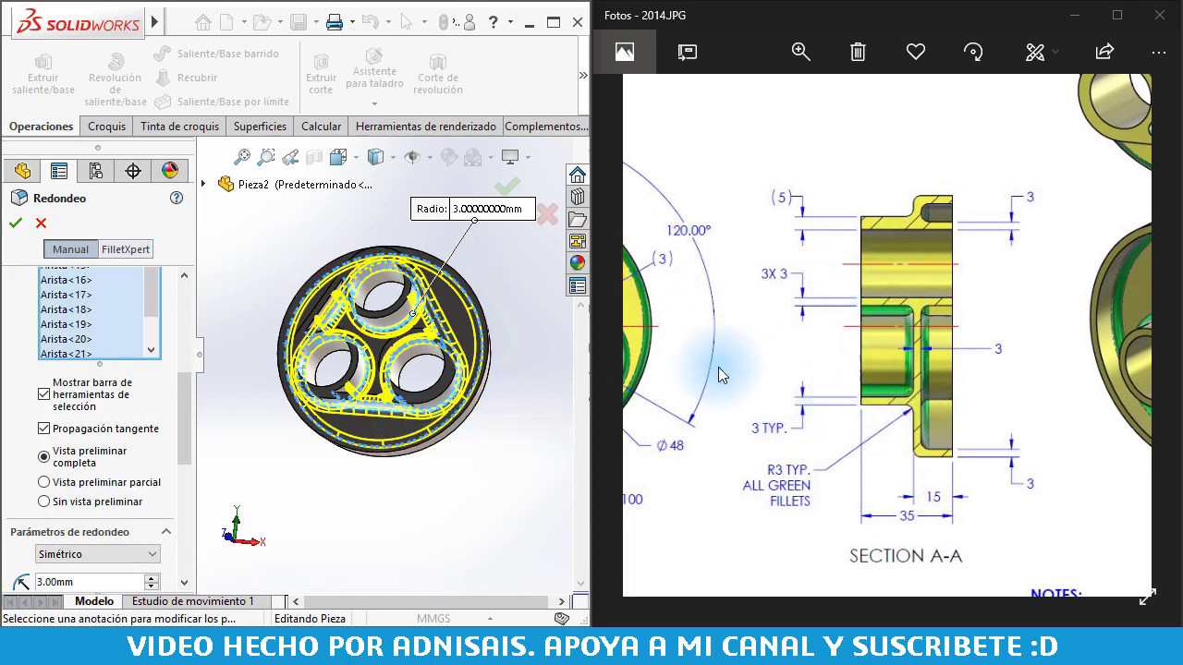
Step: Add the two missing edges and accept the 3 mm fillet
{"action": "mouse_move", "coordinate": [320, 402]}
{"action": "middle_mouse_down"}
{"action": "mouse_move", "coordinate": [342, 377]}
{"action": "mouse_move", "coordinate": [326, 362]}
{"action": "middle_mouse_up"}
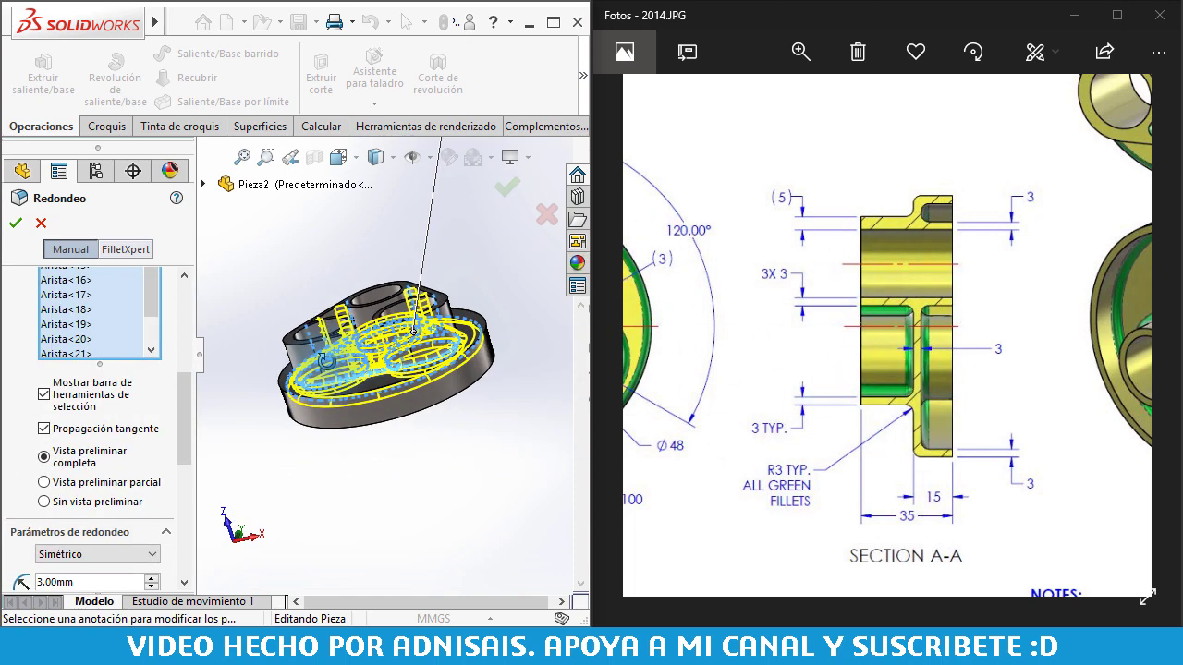
{"action": "scroll", "coordinate": [467, 340], "scroll_direction": "down", "scroll_amount": 5}
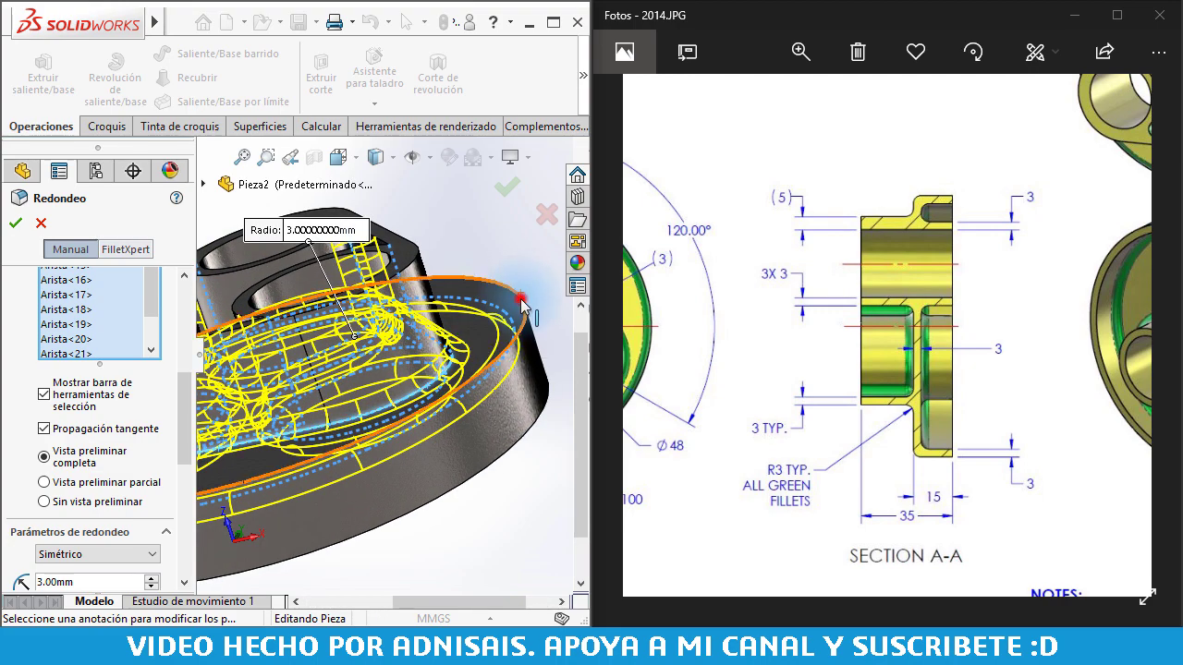
{"action": "left_click", "coordinate": [522, 305]}
{"action": "left_click", "coordinate": [527, 303]}
{"action": "scroll", "coordinate": [518, 314], "scroll_direction": "up", "scroll_amount": 3}
{"action": "mouse_move", "coordinate": [518, 314]}
{"action": "middle_mouse_down"}
{"action": "mouse_move", "coordinate": [355, 420]}
{"action": "mouse_move", "coordinate": [351, 397]}
{"action": "middle_mouse_up"}
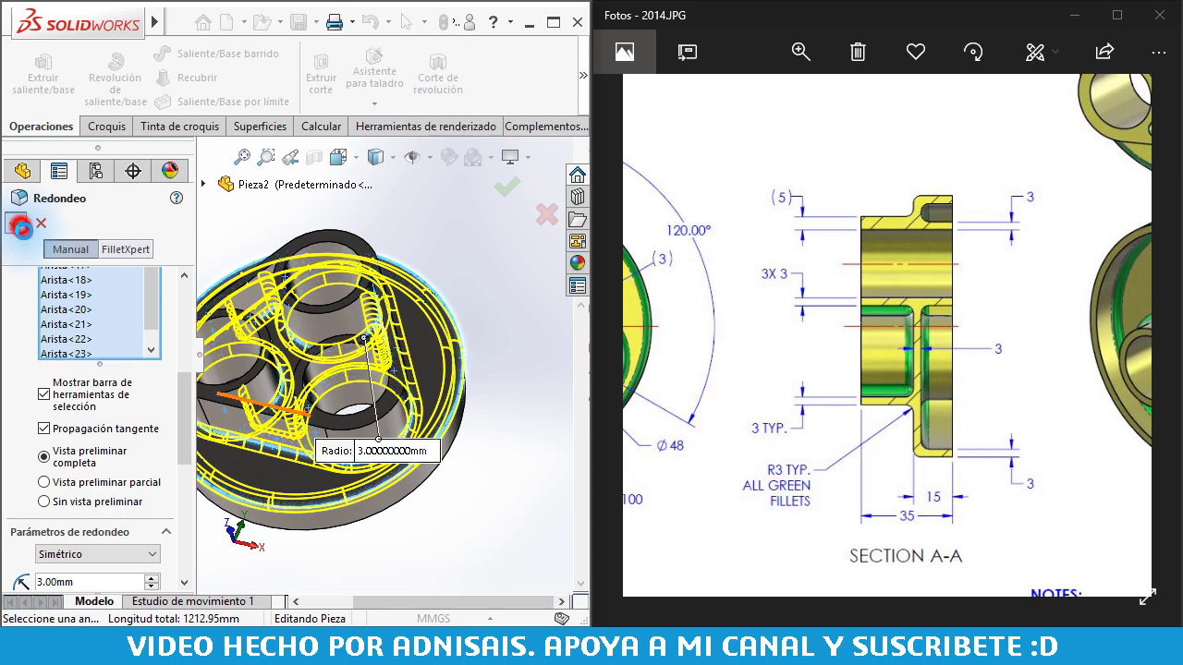
{"action": "left_click", "coordinate": [21, 227]}
{"action": "middle_click_drag", "start_coordinate": [388, 388], "coordinate": [406, 444]}
Step: Apply the plain white Blanco simple scene to the part
{"action": "scroll", "coordinate": [404, 450], "scroll_direction": "down", "scroll_amount": 2}
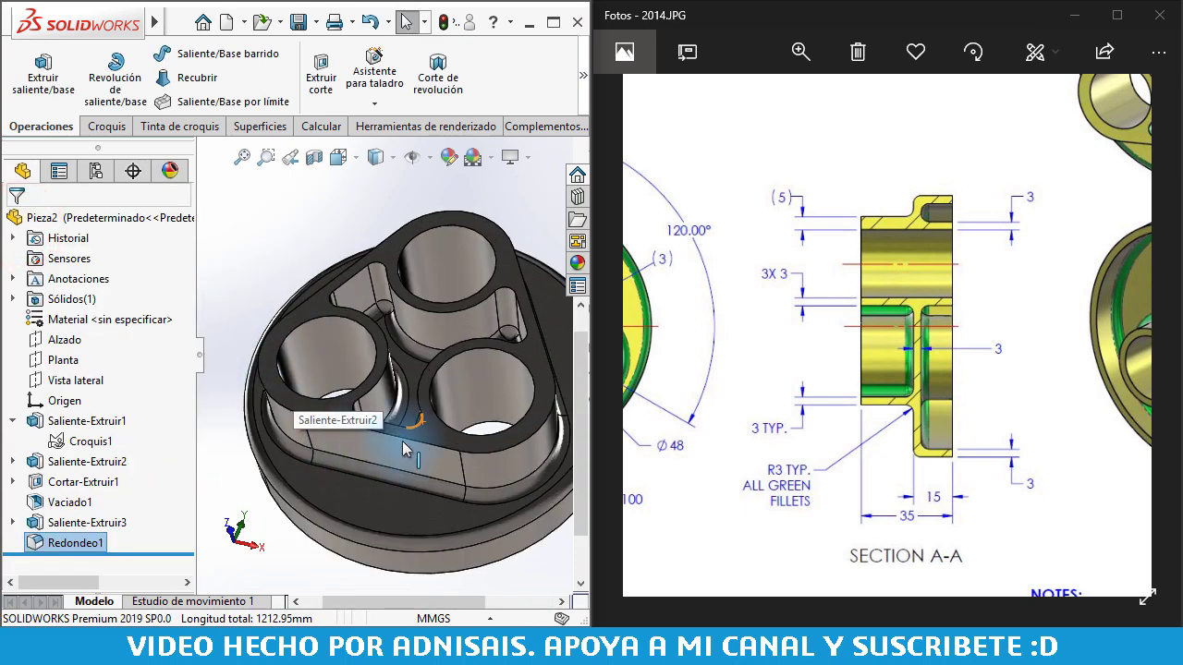
{"action": "scroll", "coordinate": [403, 450], "scroll_direction": "up", "scroll_amount": 3}
{"action": "left_click", "coordinate": [491, 159]}
{"action": "left_click", "coordinate": [499, 203]}
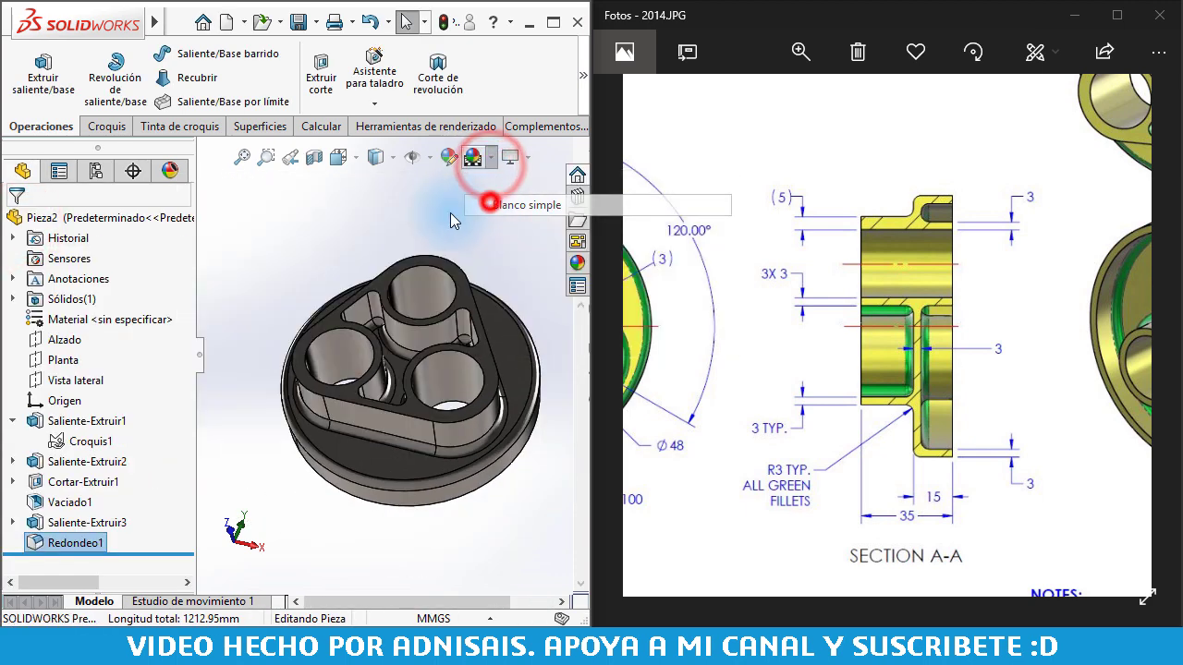
{"action": "left_click", "coordinate": [390, 208]}
Step: Orbit the part to inspect its slanted face and bring up the drawing's isometric views
{"action": "middle_click_drag", "start_coordinate": [420, 397], "coordinate": [408, 432]}
{"action": "scroll", "coordinate": [434, 421], "scroll_direction": "down", "scroll_amount": 3}
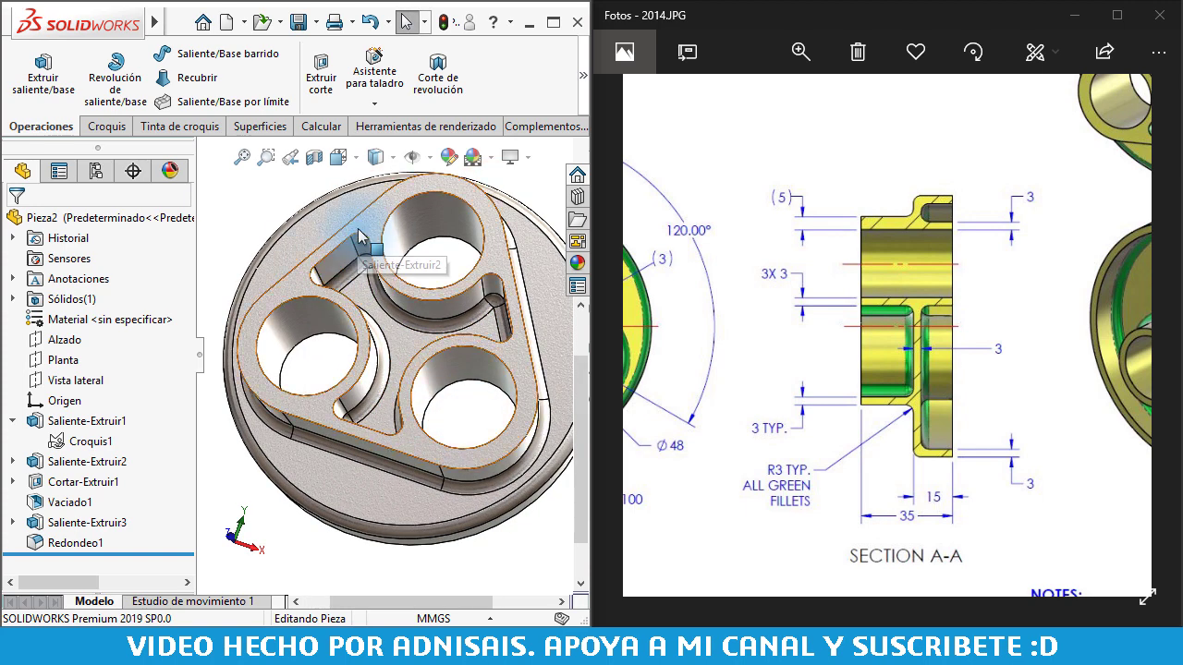
{"action": "left_click", "coordinate": [352, 266]}
{"action": "mouse_move", "coordinate": [379, 390]}
{"action": "middle_mouse_down"}
{"action": "mouse_move", "coordinate": [332, 379]}
{"action": "mouse_move", "coordinate": [307, 433]}
{"action": "middle_mouse_up"}
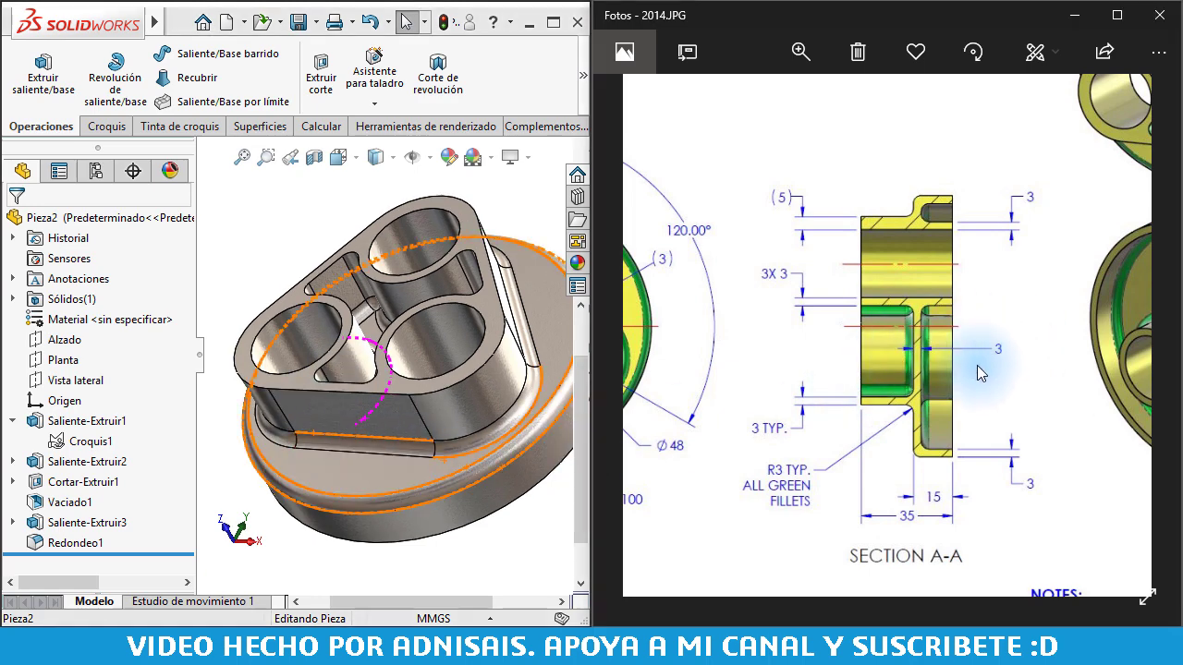
{"action": "mouse_move", "coordinate": [982, 364]}
{"action": "left_mouse_down"}
{"action": "mouse_move", "coordinate": [791, 317]}
{"action": "mouse_move", "coordinate": [699, 479]}
{"action": "left_mouse_up"}
{"action": "scroll", "coordinate": [703, 480], "scroll_direction": "down", "scroll_amount": 1}
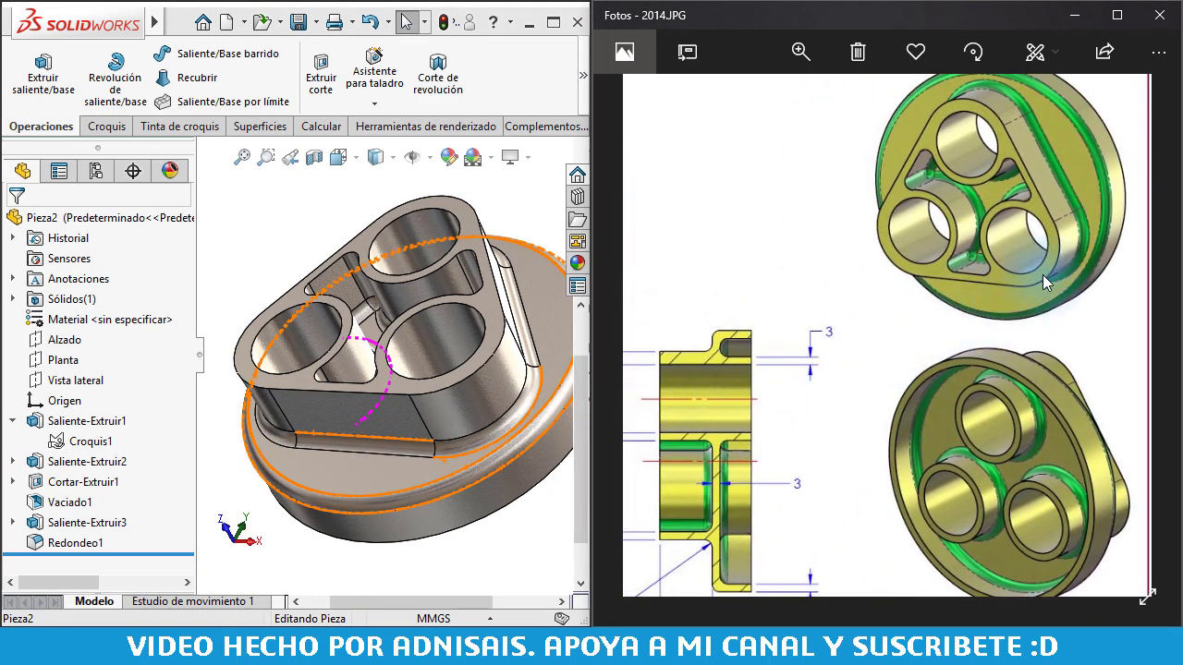
Step: Fit the whole part in view and snap it to the isometric orientation
{"action": "left_click", "coordinate": [469, 383]}
{"action": "key", "text": "ctrl+1"}
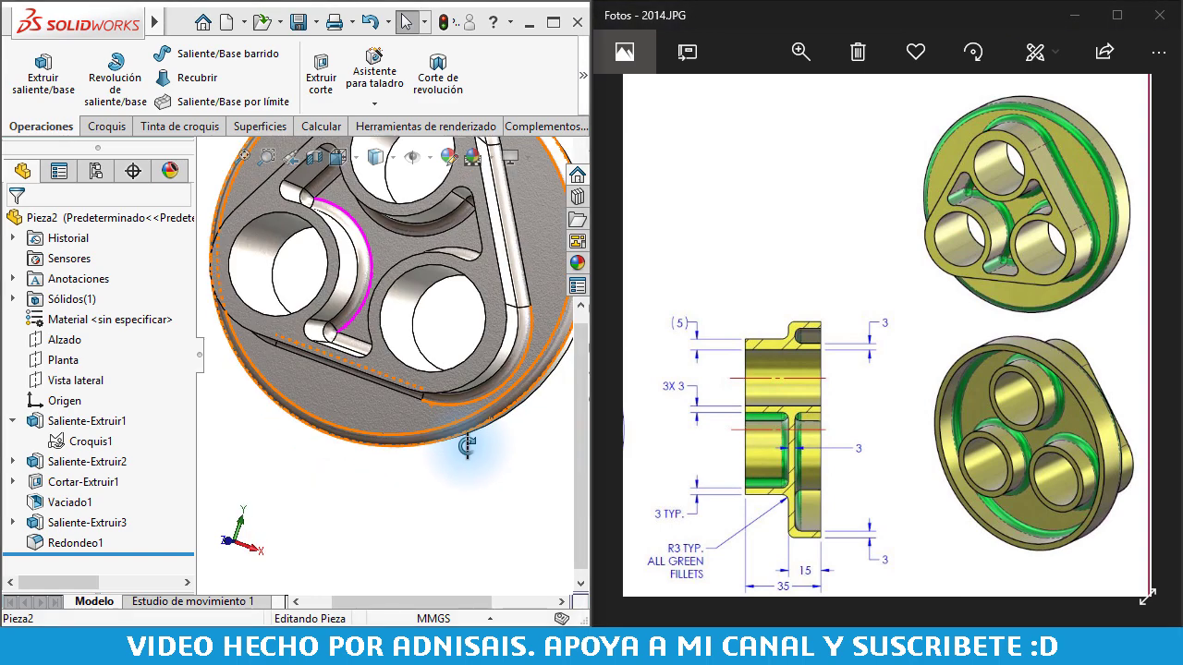
{"action": "middle_click_drag", "start_coordinate": [481, 379], "coordinate": [283, 269]}
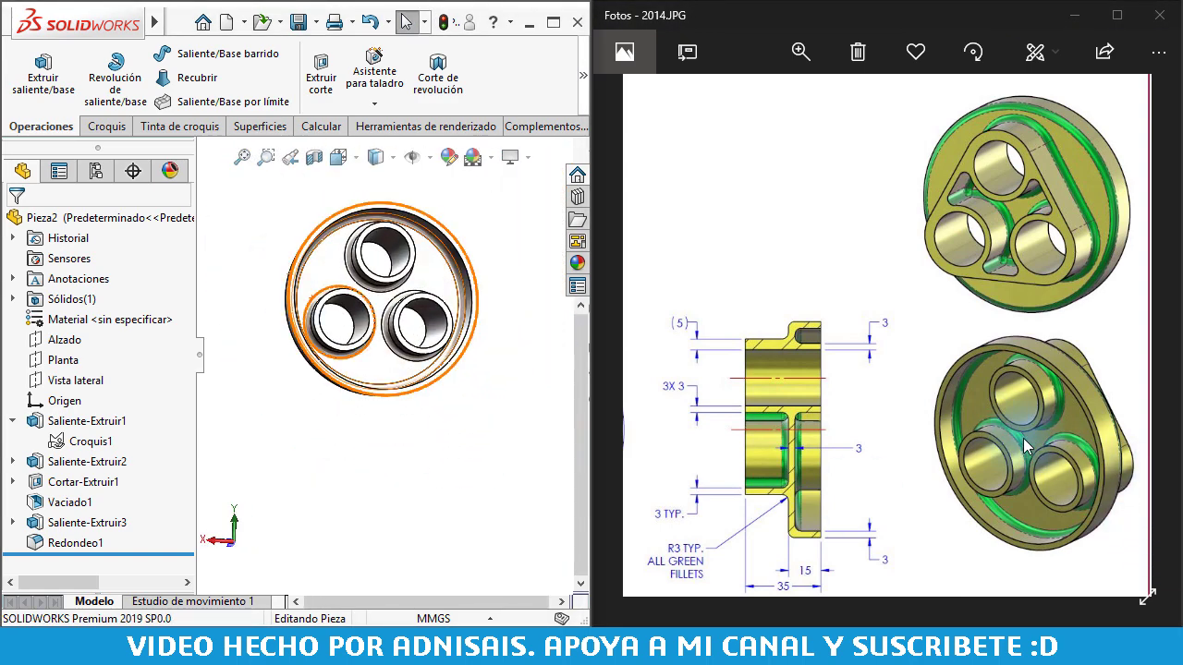
{"action": "middle_click_drag", "start_coordinate": [489, 449], "coordinate": [536, 446]}
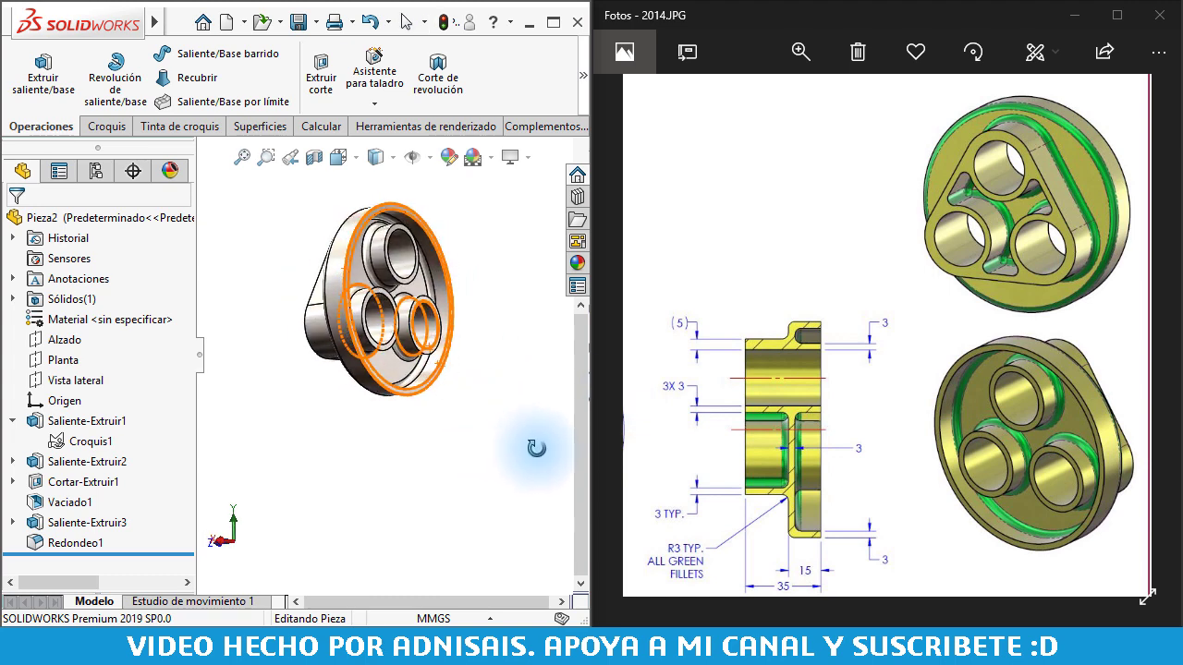
{"action": "key", "text": "ctrl+7"}
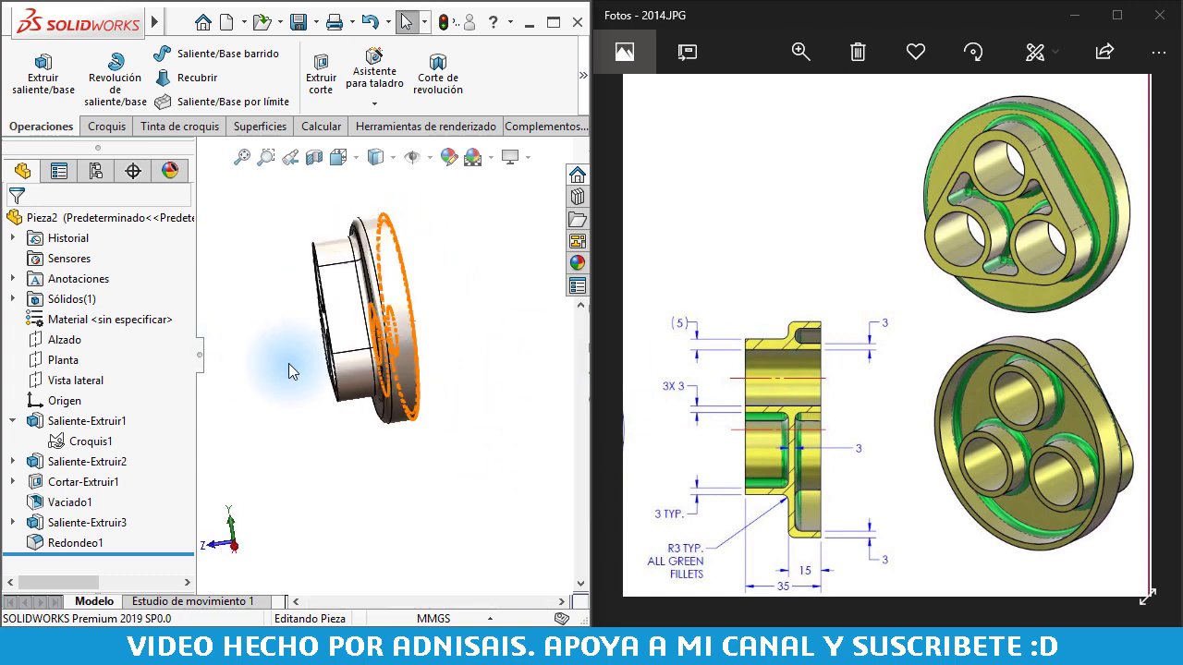
{"action": "left_click", "coordinate": [439, 237]}
Step: Zoom the drawing out to the whole sheet, then into the Phase 2 part view
{"action": "double_click", "coordinate": [804, 365]}
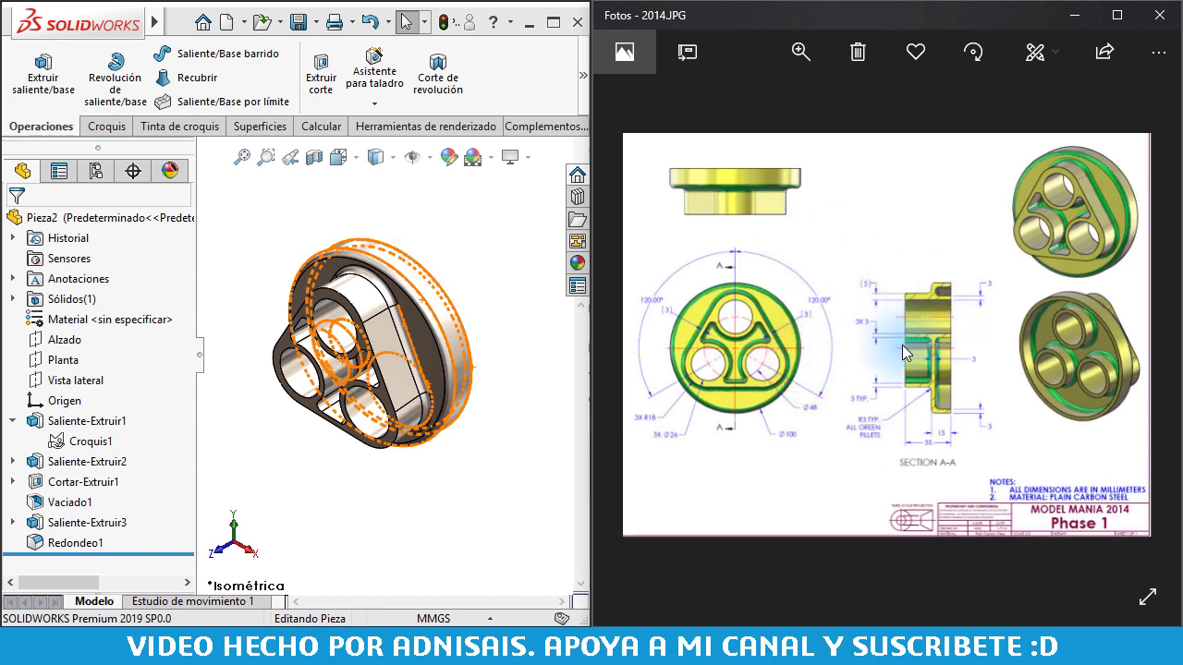
{"action": "scroll", "coordinate": [903, 348], "scroll_direction": "down", "scroll_amount": 1}
{"action": "scroll", "coordinate": [903, 349], "scroll_direction": "up", "scroll_amount": 1}
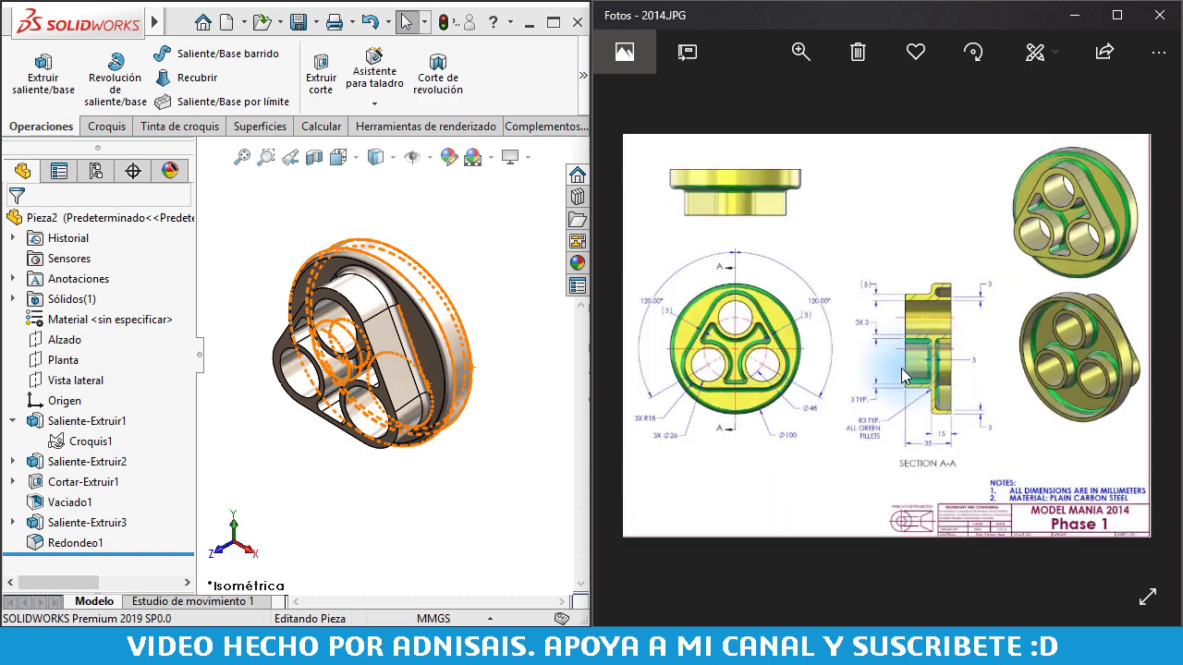
{"action": "scroll", "coordinate": [817, 324], "scroll_direction": "down", "scroll_amount": 1}
{"action": "double_click", "coordinate": [817, 324]}
Step: Display the Phase 2 drawing 2014-2.JPG and pan to its top view with the Ø84 note
{"action": "left_click", "coordinate": [848, 403]}
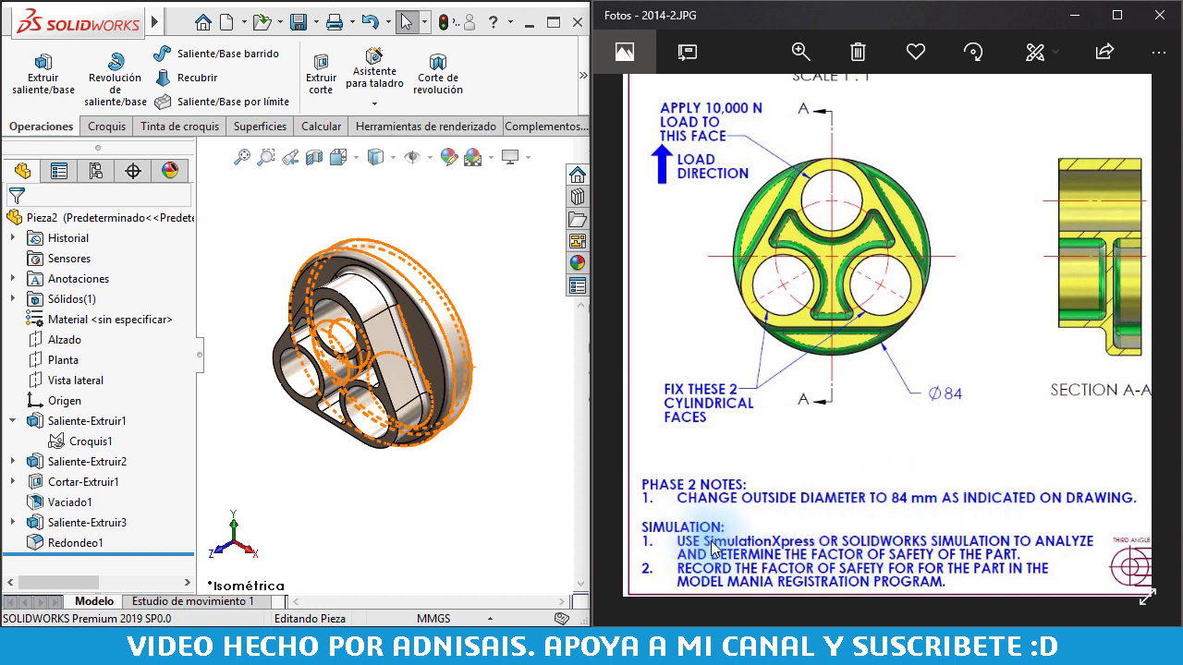
{"action": "left_click_drag", "start_coordinate": [970, 362], "coordinate": [937, 440]}
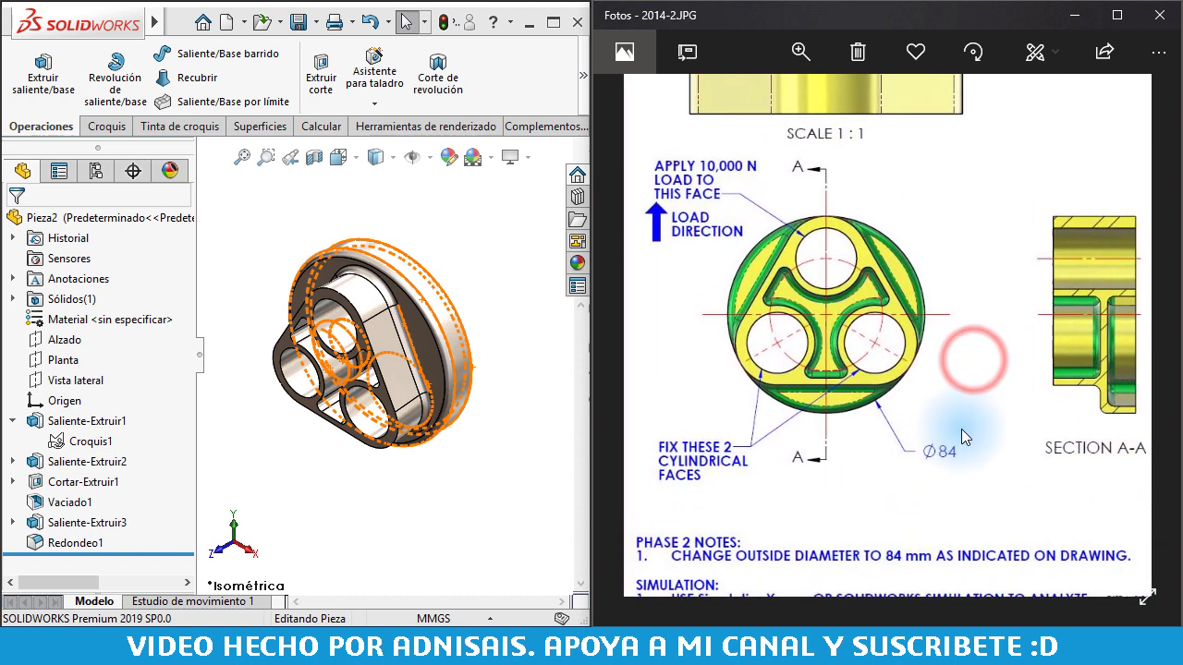
{"action": "scroll", "coordinate": [963, 430], "scroll_direction": "down", "scroll_amount": 3}
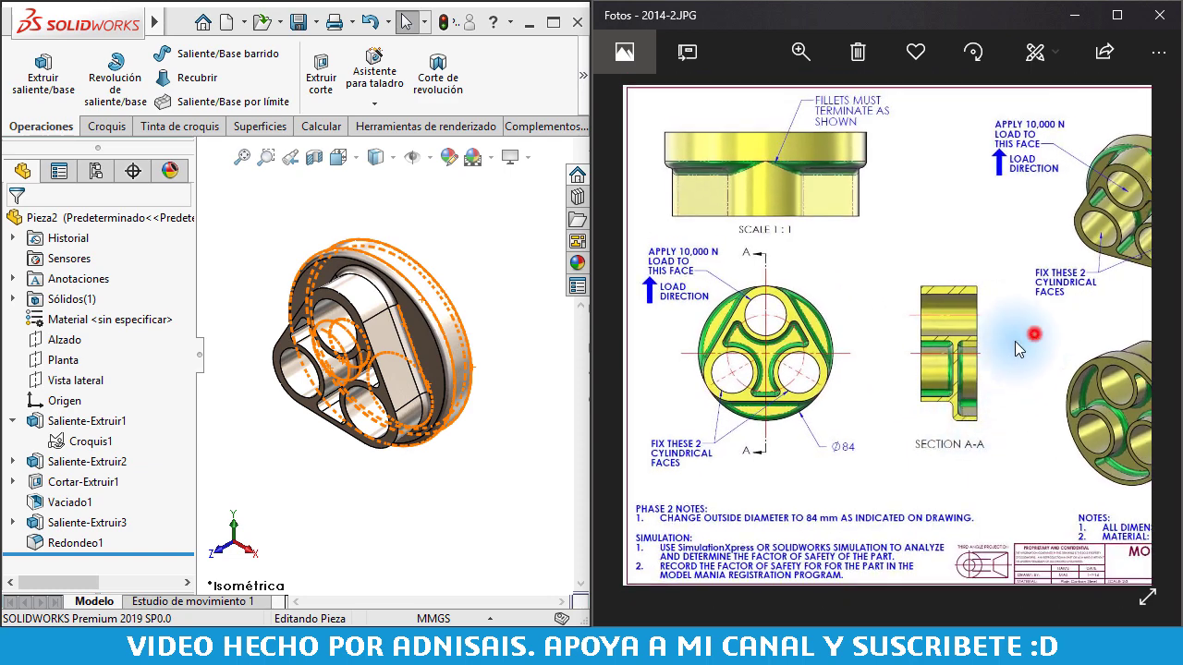
{"action": "scroll", "coordinate": [955, 343], "scroll_direction": "up", "scroll_amount": 1}
{"action": "scroll", "coordinate": [749, 343], "scroll_direction": "down", "scroll_amount": 1}
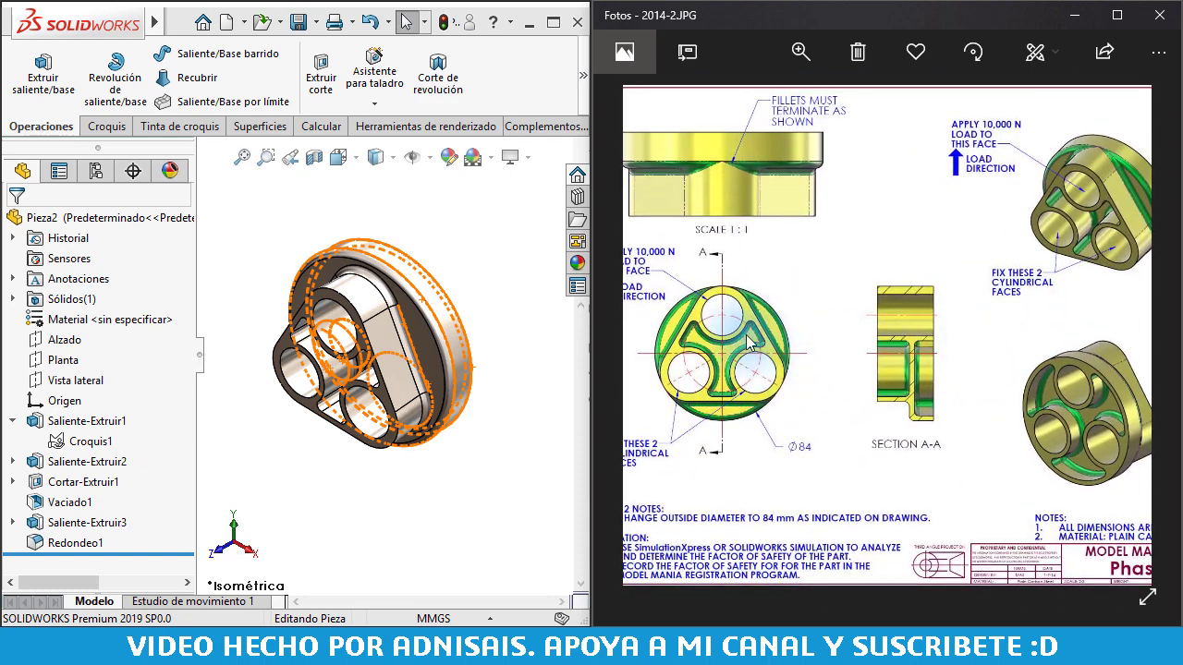
{"action": "left_click", "coordinate": [526, 279]}
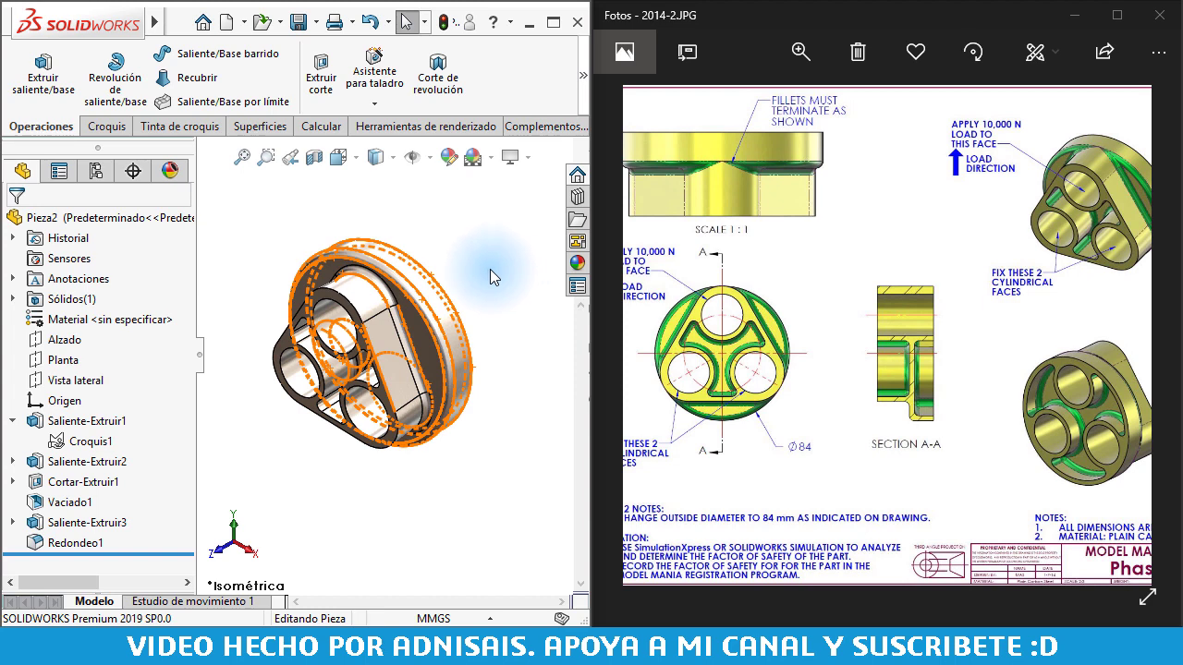
{"action": "middle_click_drag", "start_coordinate": [489, 274], "coordinate": [317, 397]}
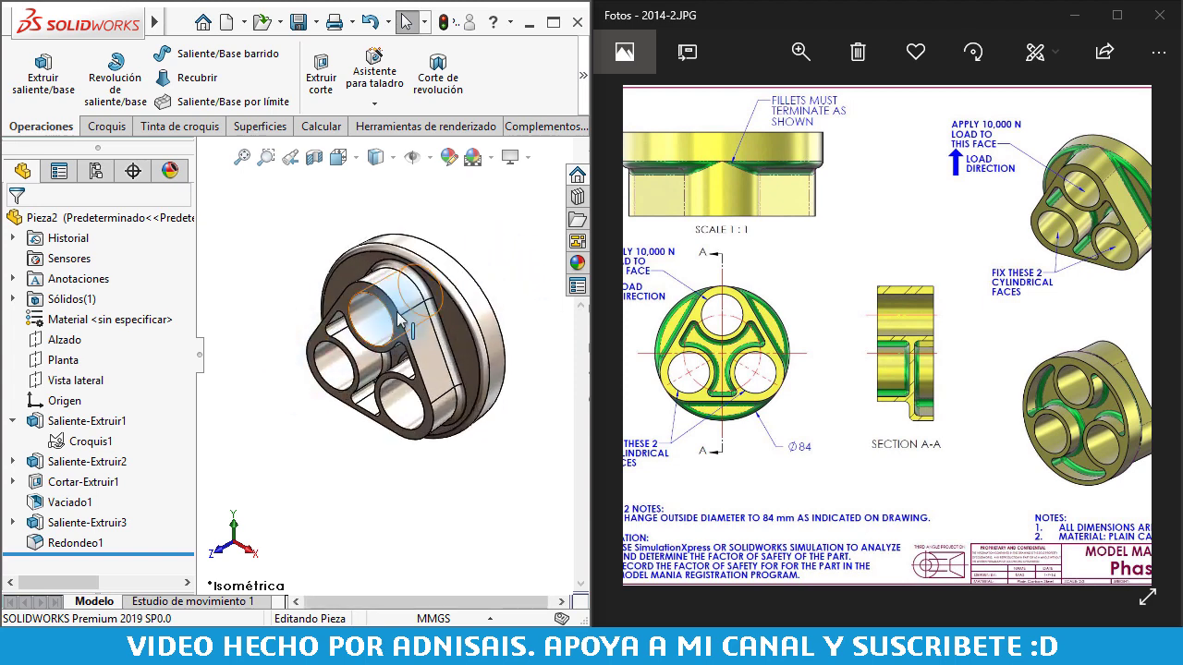
Step: Select the base extrusion's outer face to reveal its Ø100 diameter dimension
{"action": "middle_click_drag", "start_coordinate": [399, 319], "coordinate": [457, 288]}
{"action": "left_click", "coordinate": [462, 280]}
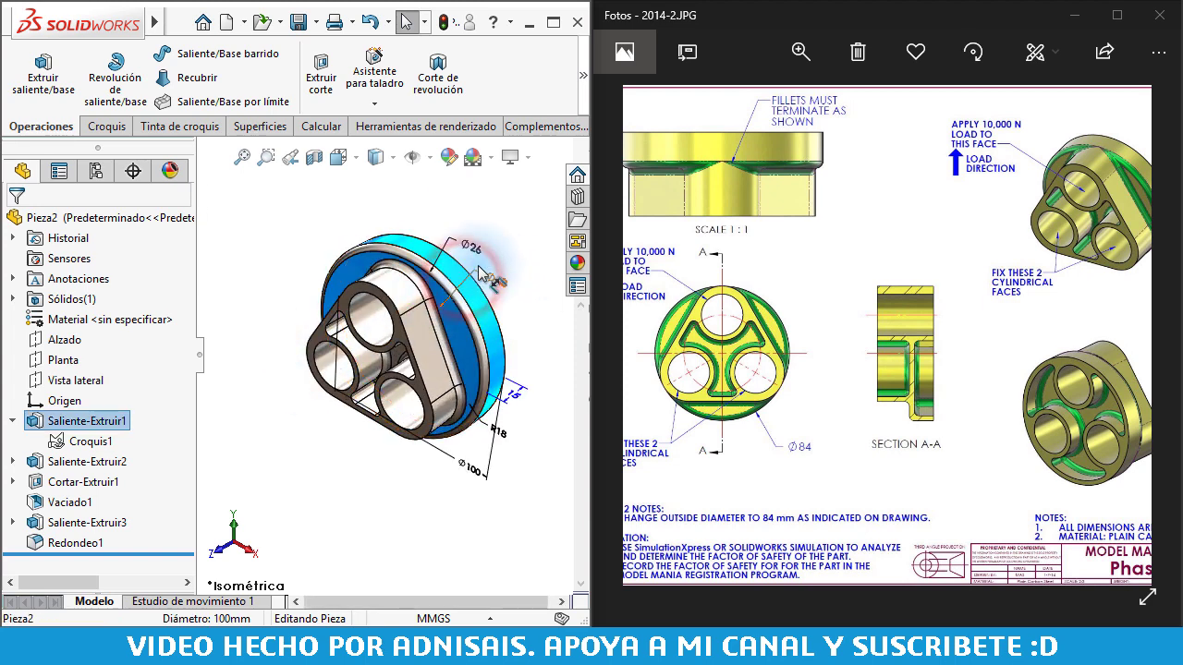
{"action": "left_click", "coordinate": [467, 473]}
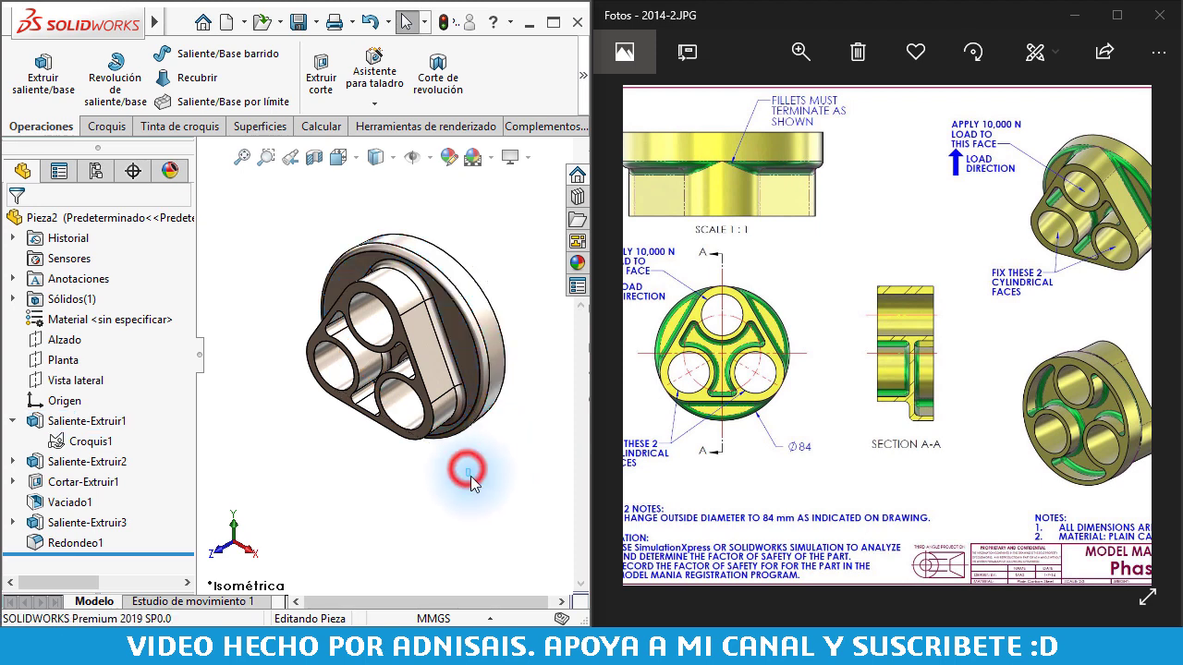
{"action": "left_click", "coordinate": [493, 325]}
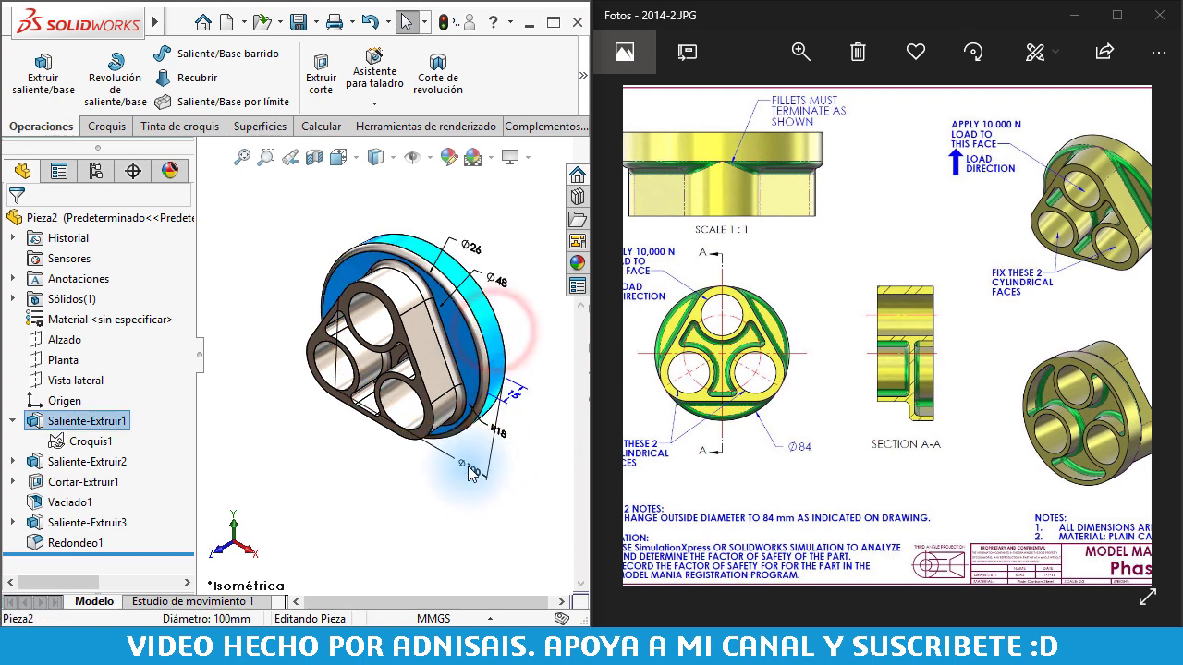
{"action": "left_click_drag", "start_coordinate": [462, 471], "coordinate": [481, 478]}
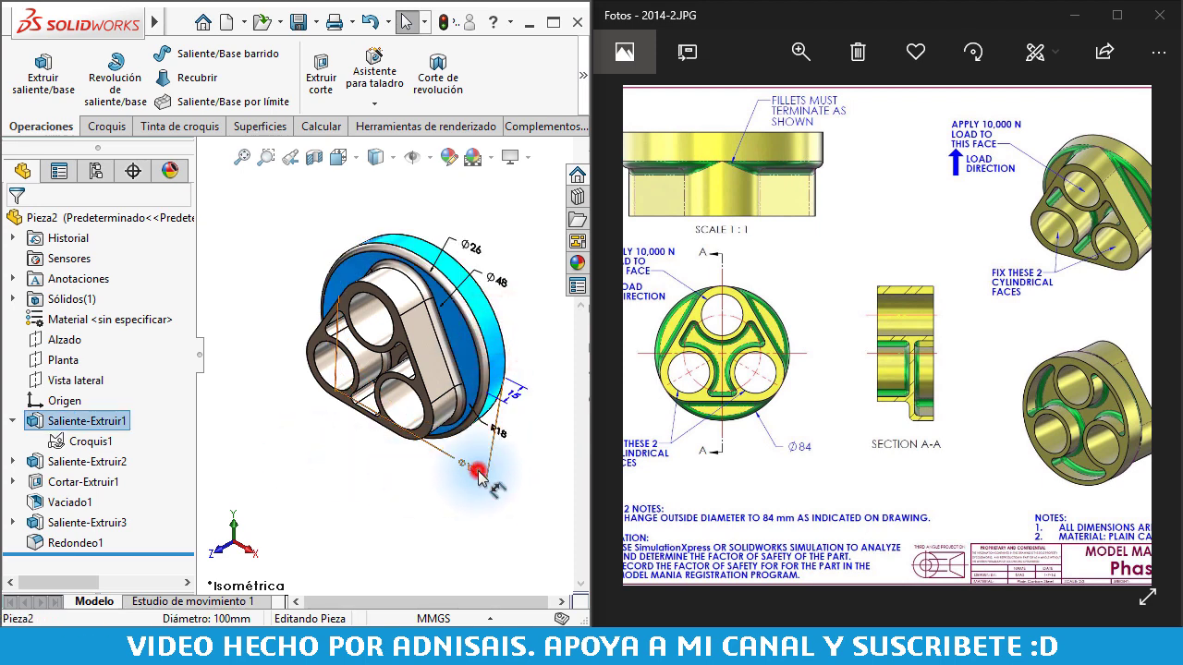
{"action": "left_click", "coordinate": [476, 472]}
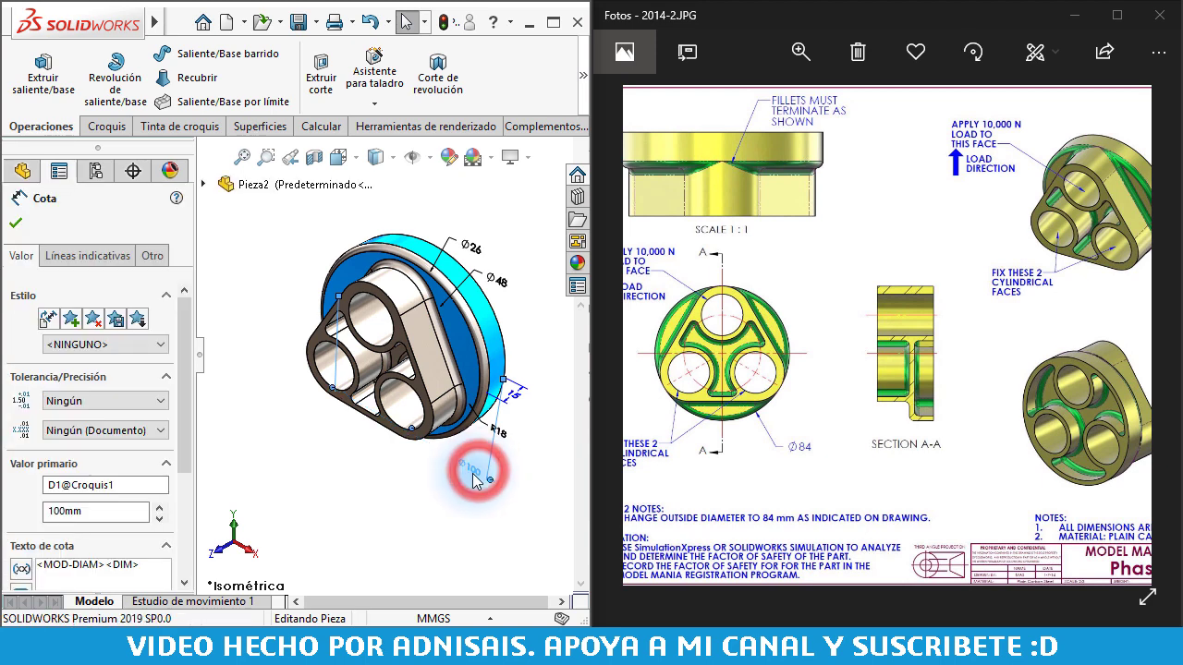
{"action": "left_click", "coordinate": [474, 471]}
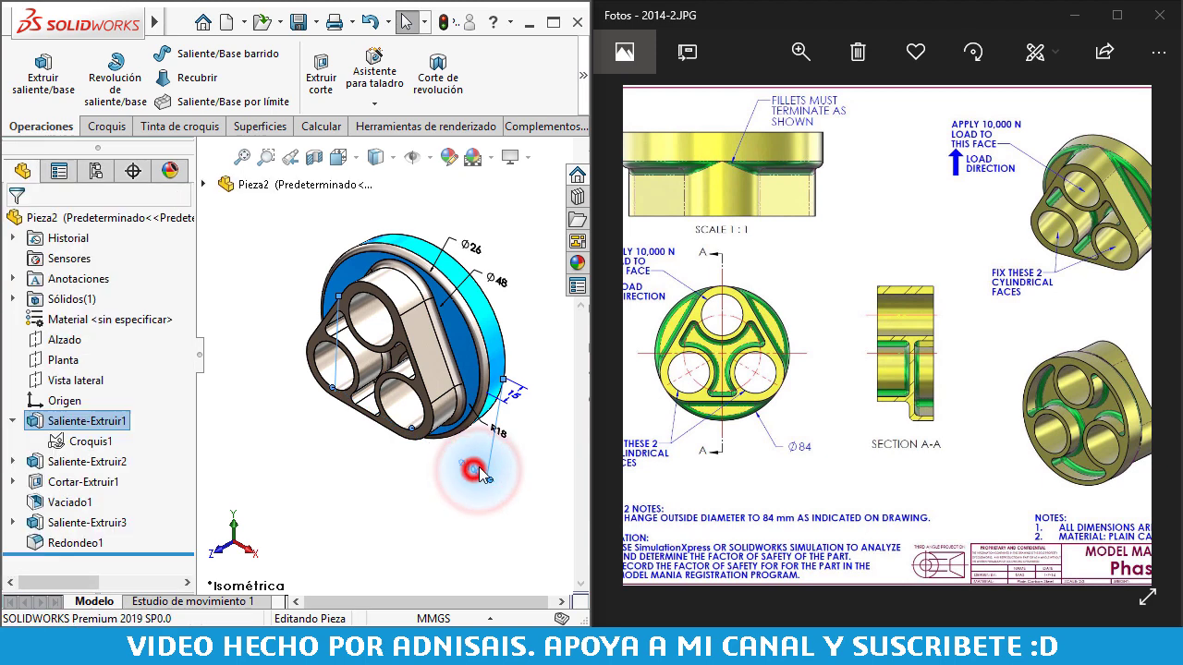
Step: Display the Croquis1 sketch dimensions on the model
{"action": "double_click", "coordinate": [81, 441]}
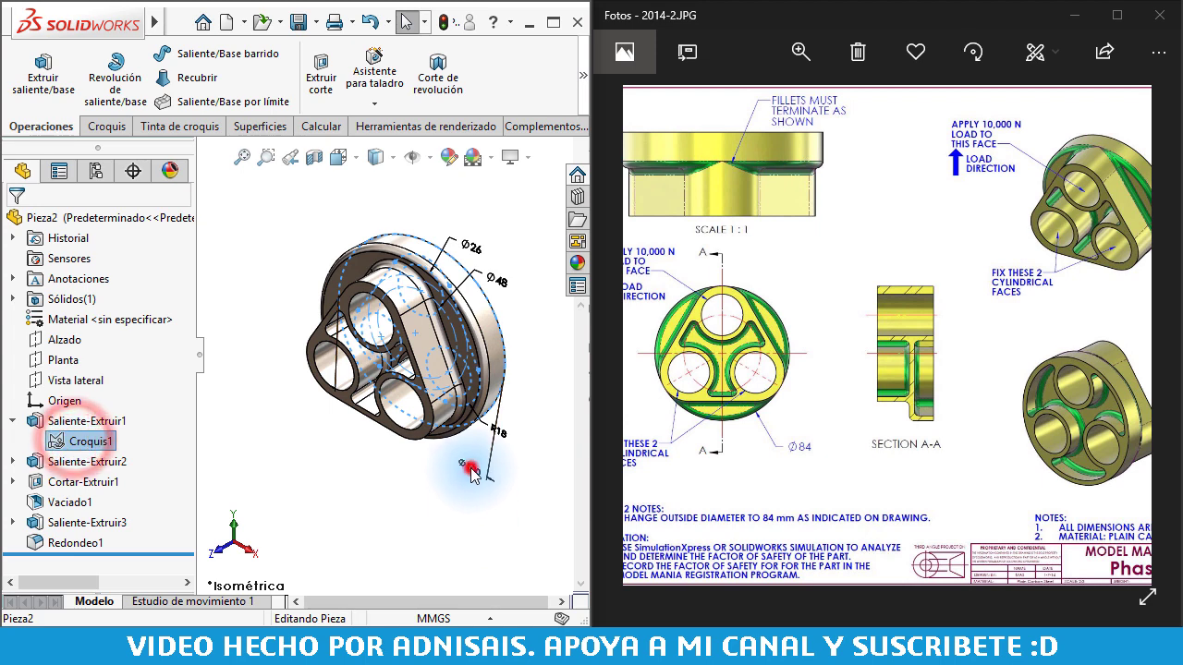
{"action": "left_click", "coordinate": [472, 471]}
{"action": "double_click", "coordinate": [82, 442]}
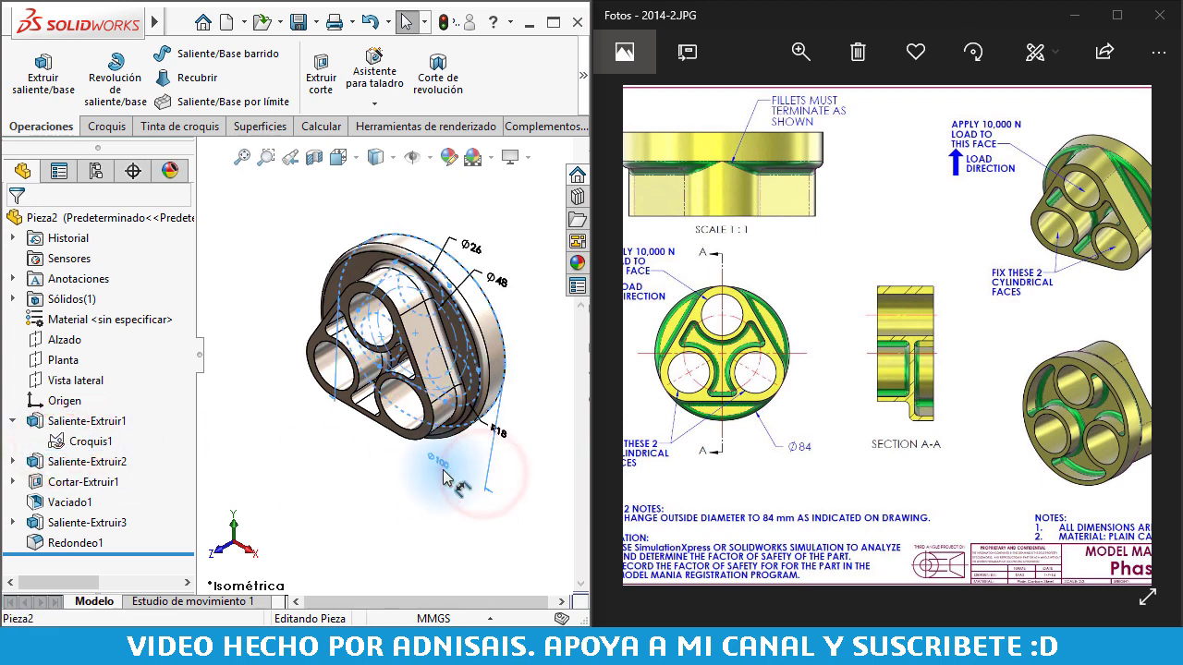
{"action": "left_click", "coordinate": [438, 464]}
{"action": "left_click", "coordinate": [444, 468]}
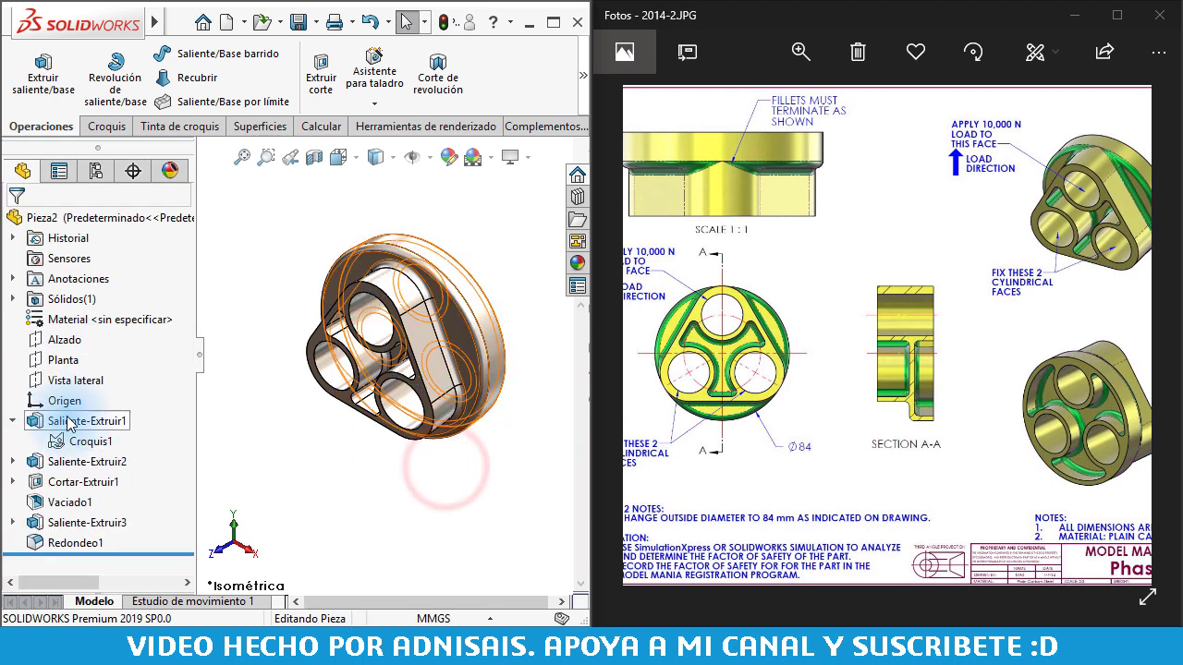
{"action": "left_click", "coordinate": [85, 442]}
{"action": "double_click", "coordinate": [85, 442]}
{"action": "middle_click_drag", "start_coordinate": [436, 462], "coordinate": [420, 446]}
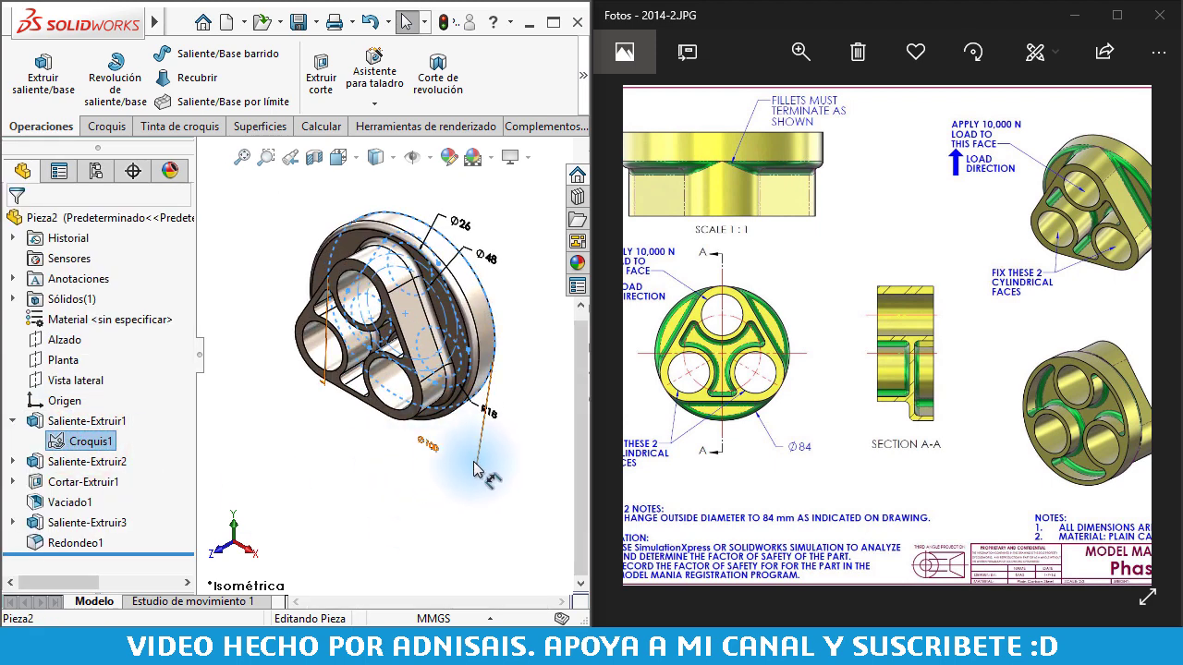
Step: Change the Ø100 outer diameter to 84 mm and rebuild the part
{"action": "left_click", "coordinate": [476, 467]}
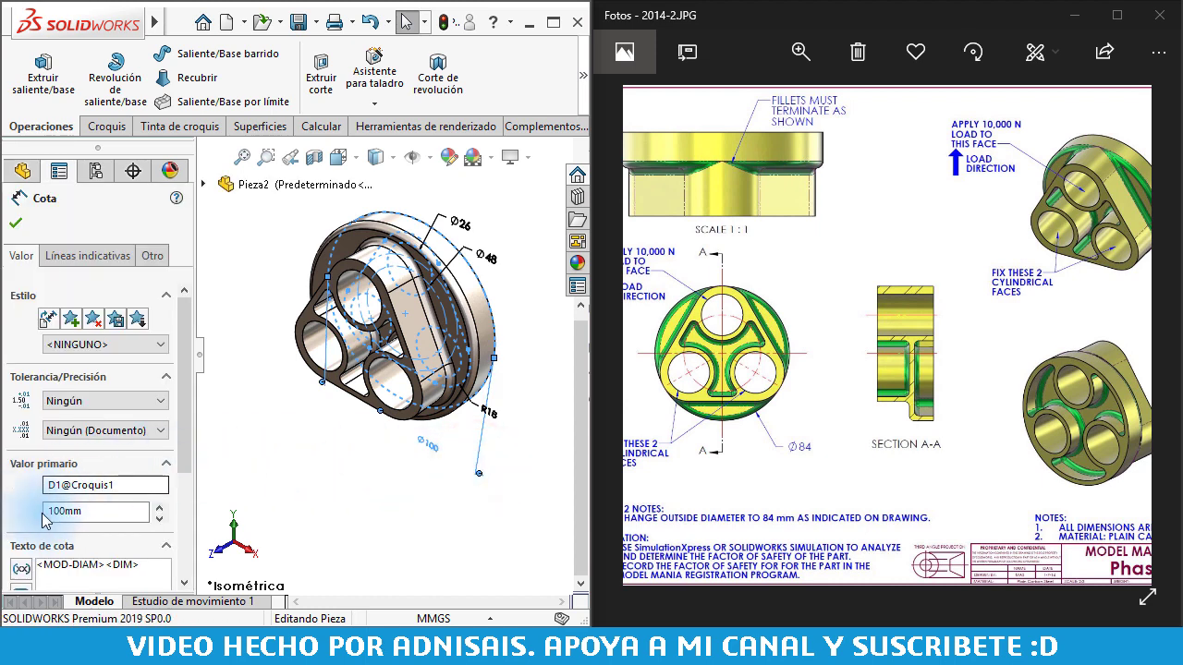
{"action": "double_click", "coordinate": [108, 515]}
{"action": "type", "text": "84"}
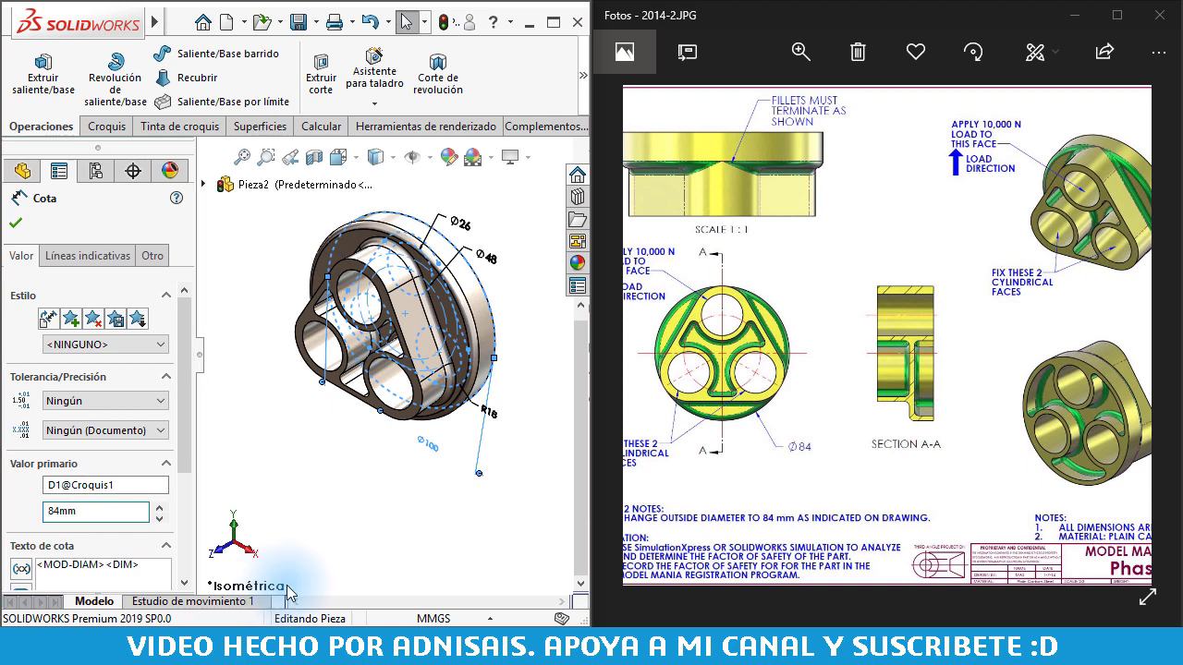
{"action": "left_click", "coordinate": [14, 225]}
{"action": "left_click", "coordinate": [287, 432]}
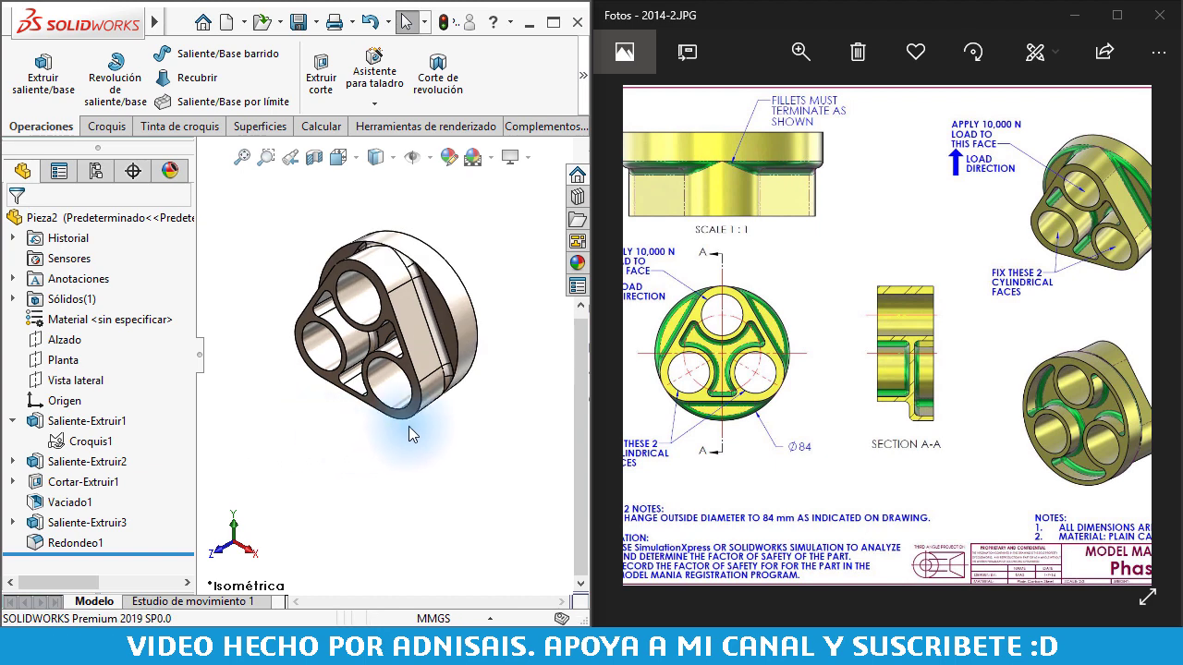
{"action": "mouse_move", "coordinate": [408, 426]}
{"action": "middle_mouse_down"}
{"action": "mouse_move", "coordinate": [483, 375]}
{"action": "mouse_move", "coordinate": [484, 304]}
{"action": "mouse_move", "coordinate": [453, 286]}
{"action": "mouse_move", "coordinate": [475, 264]}
{"action": "mouse_move", "coordinate": [336, 414]}
{"action": "mouse_move", "coordinate": [365, 433]}
{"action": "middle_mouse_up"}
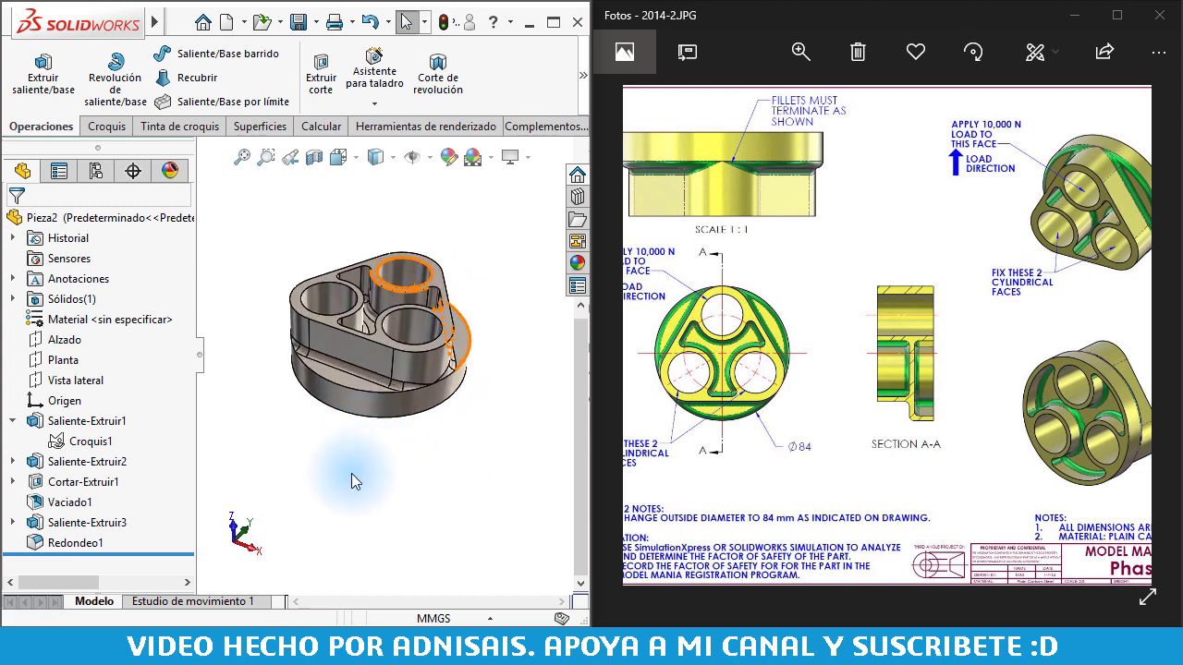
{"action": "key", "text": "Escape"}
{"action": "mouse_move", "coordinate": [371, 476]}
{"action": "middle_mouse_down"}
{"action": "mouse_move", "coordinate": [386, 248]}
{"action": "mouse_move", "coordinate": [475, 546]}
{"action": "middle_mouse_up"}
{"action": "middle_click_drag", "start_coordinate": [345, 423], "coordinate": [350, 390]}
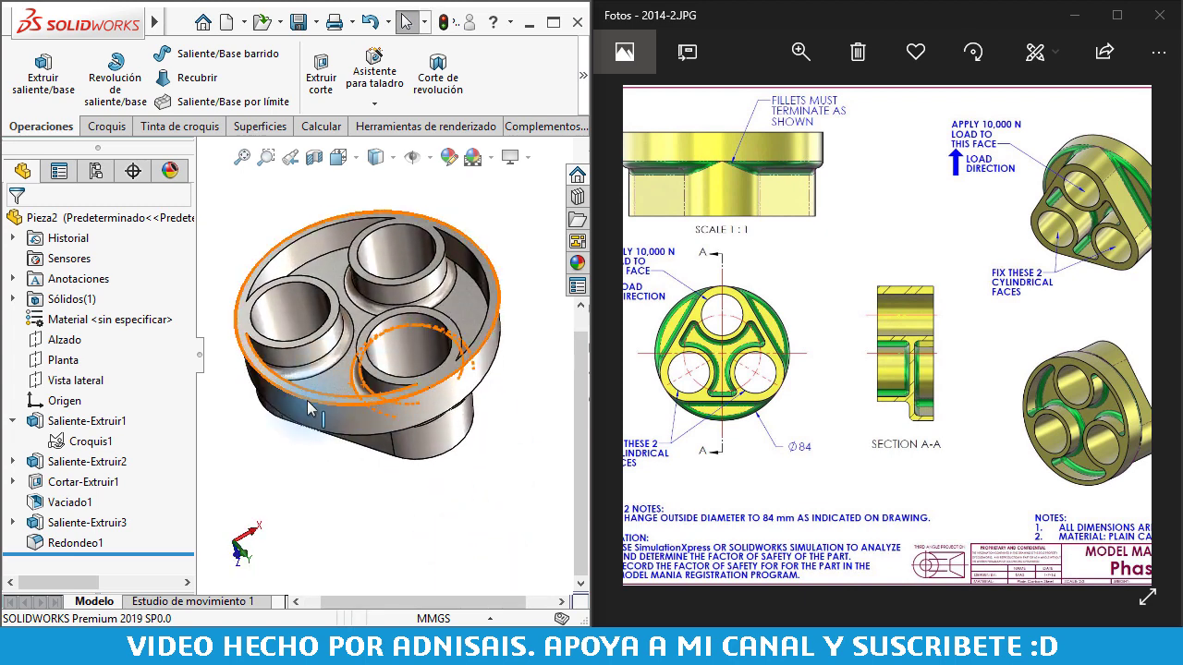
{"action": "middle_click", "coordinate": [391, 514]}
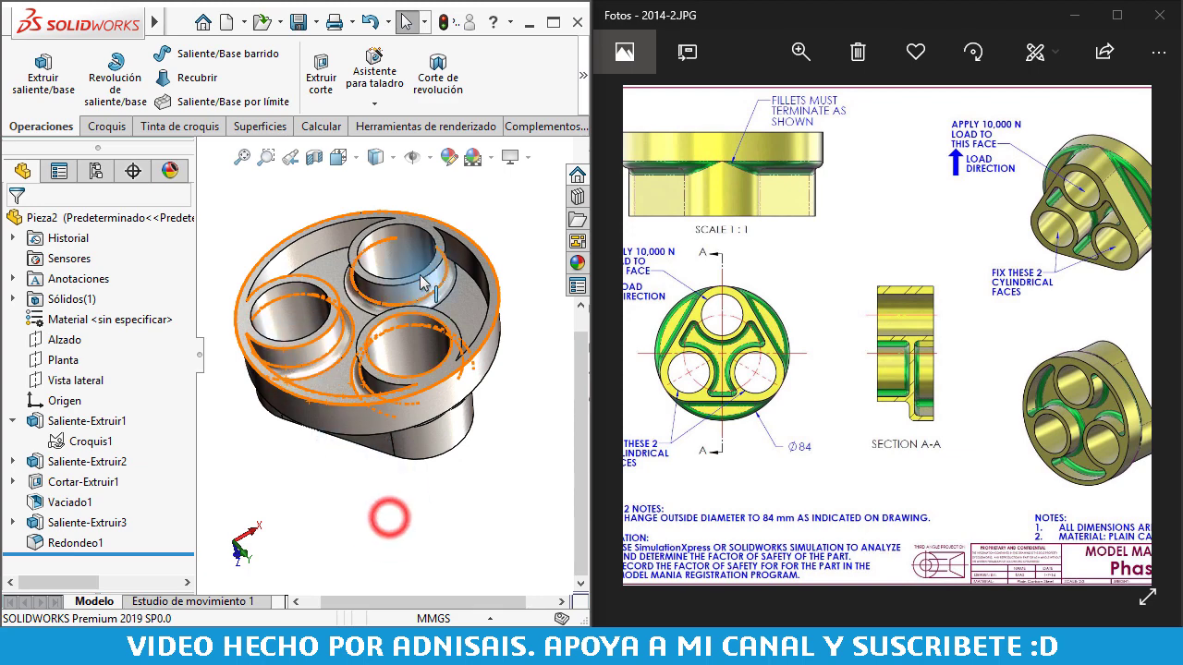
{"action": "scroll", "coordinate": [262, 356], "scroll_direction": "down", "scroll_amount": 3}
{"action": "scroll", "coordinate": [250, 364], "scroll_direction": "down", "scroll_amount": 3}
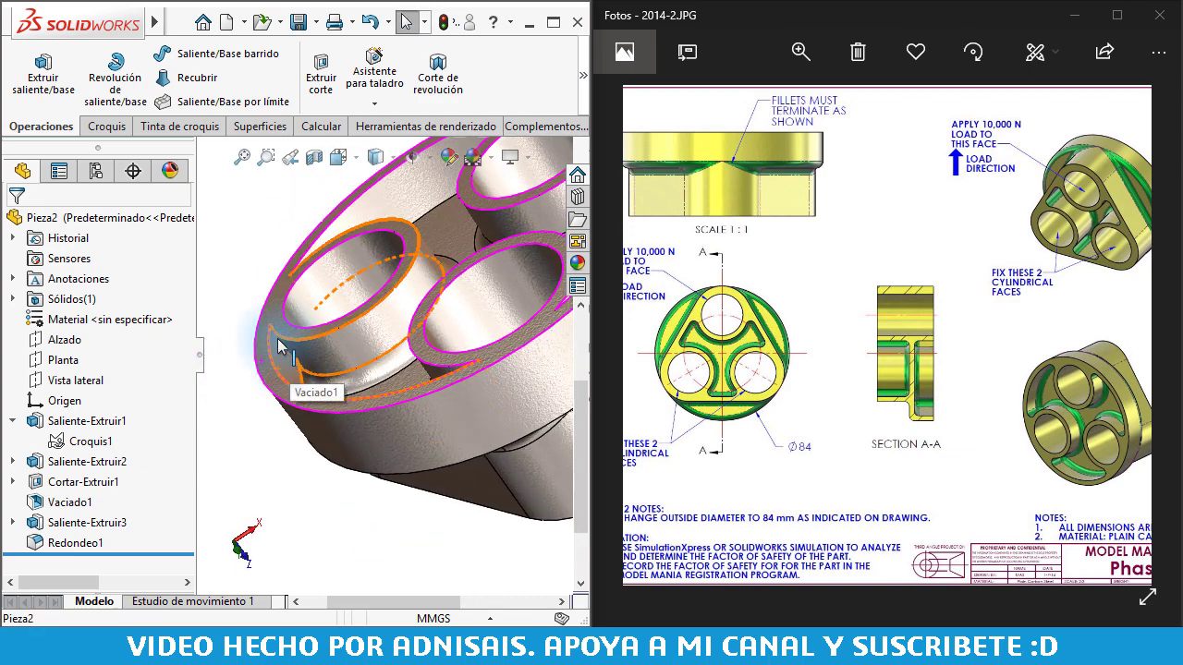
{"action": "scroll", "coordinate": [282, 351], "scroll_direction": "down", "scroll_amount": 2}
{"action": "scroll", "coordinate": [288, 310], "scroll_direction": "down", "scroll_amount": 3}
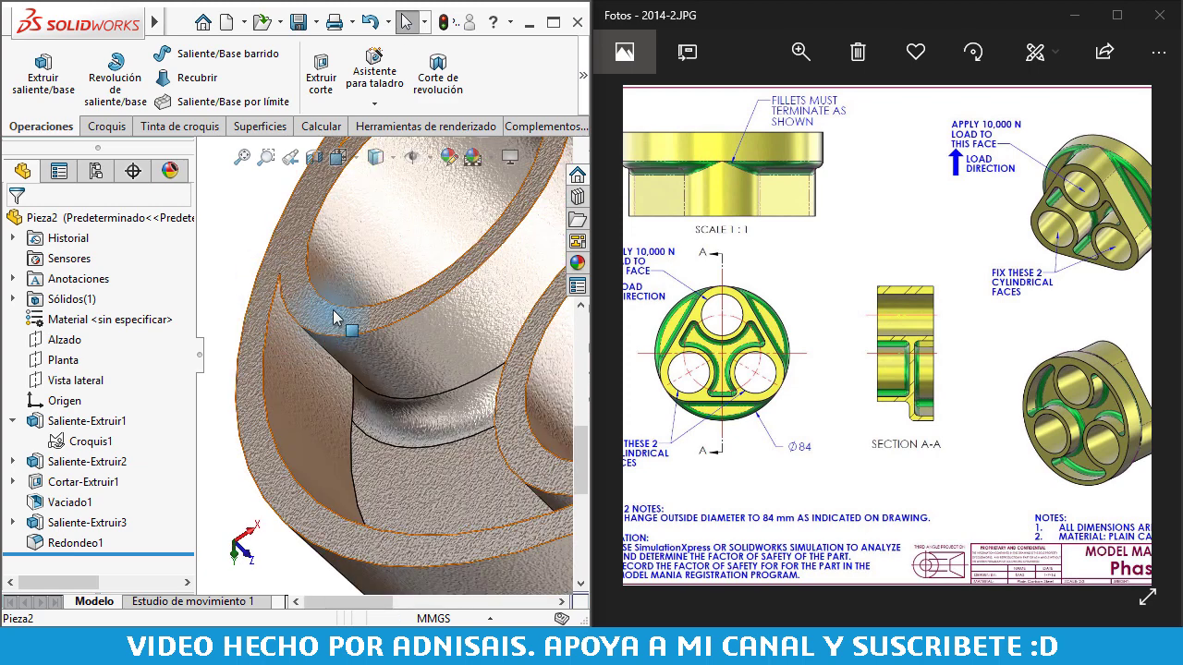
{"action": "scroll", "coordinate": [296, 314], "scroll_direction": "up", "scroll_amount": 3}
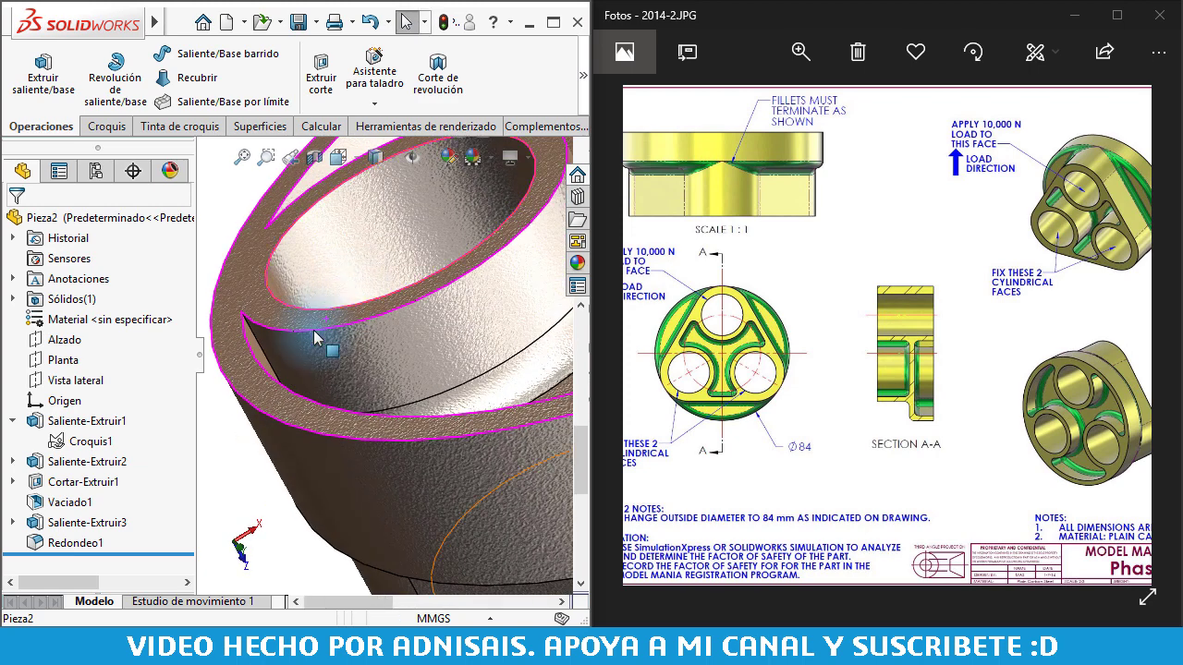
{"action": "left_click", "coordinate": [268, 360]}
{"action": "middle_click_drag", "start_coordinate": [268, 361], "coordinate": [499, 427]}
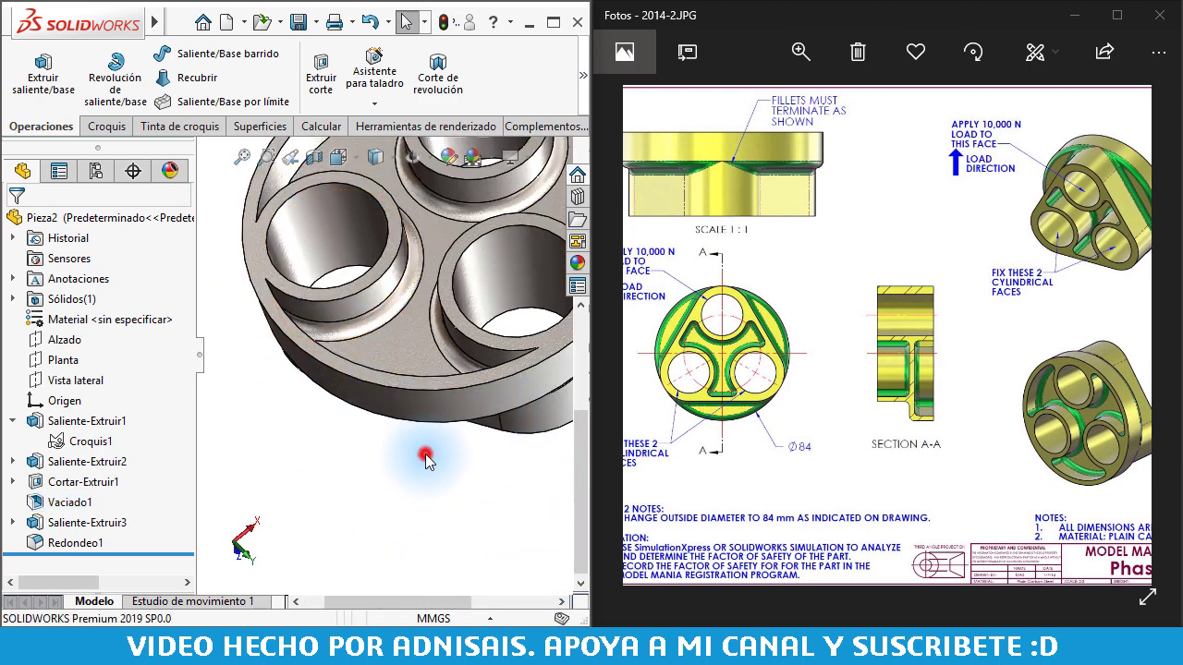
{"action": "left_click", "coordinate": [425, 459]}
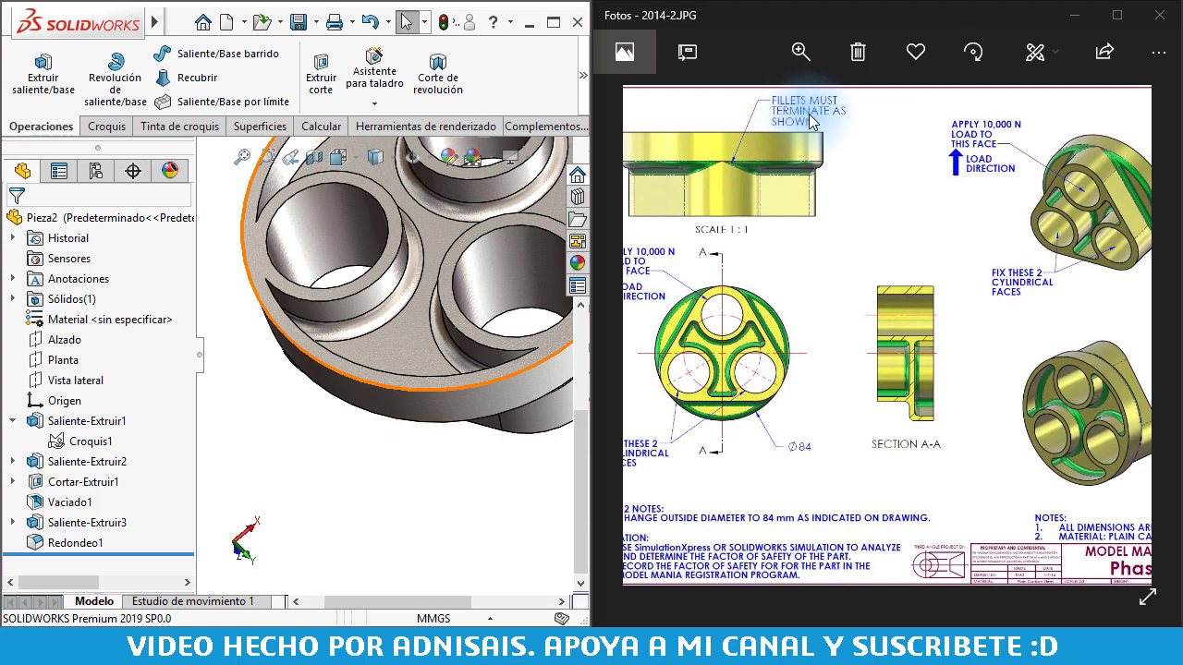
{"action": "left_click", "coordinate": [253, 391]}
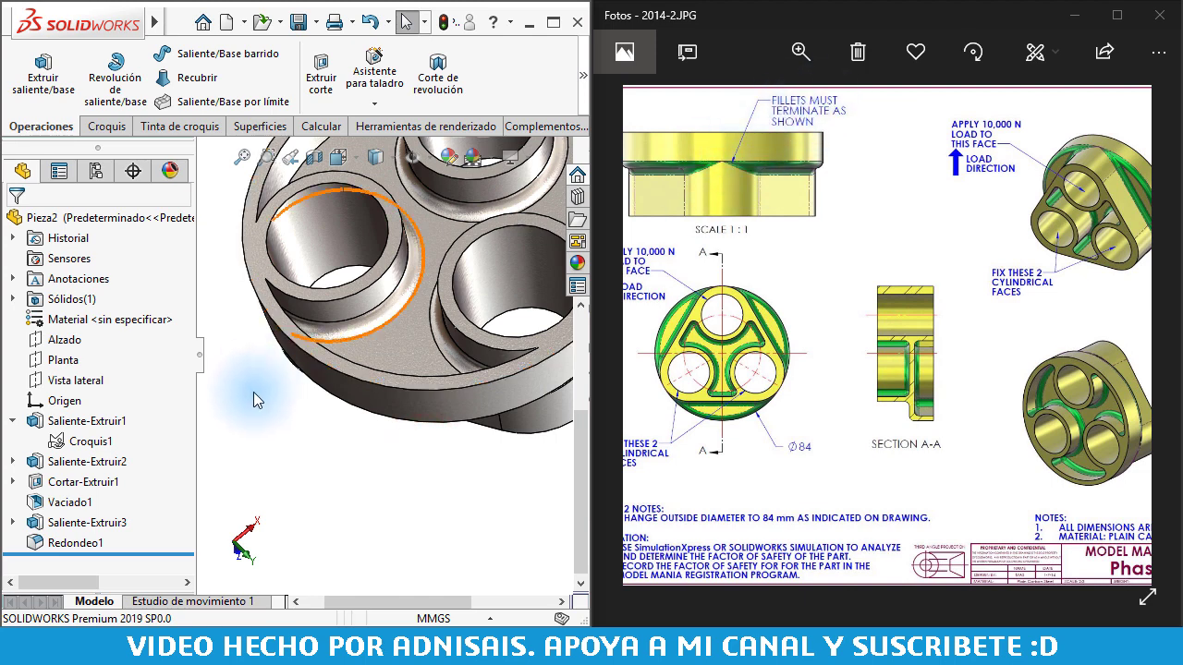
{"action": "left_click", "coordinate": [440, 457]}
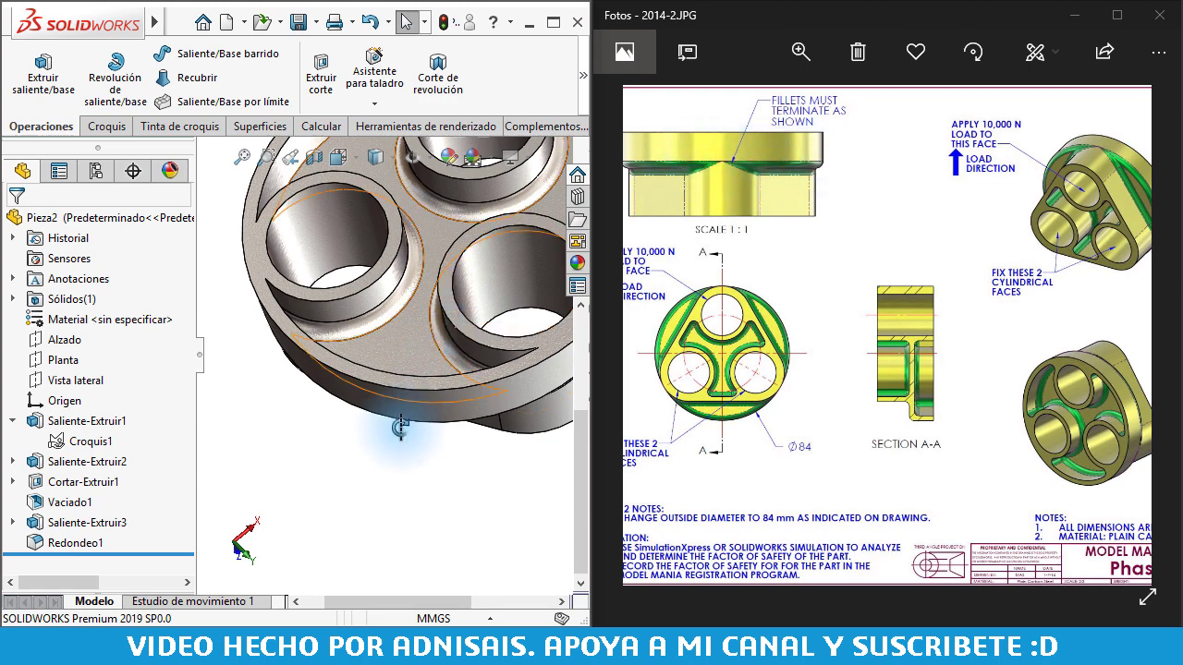
{"action": "middle_click_drag", "start_coordinate": [391, 422], "coordinate": [5, 541]}
Step: Open the Redondeo1 fillet for editing
{"action": "left_click", "coordinate": [37, 543]}
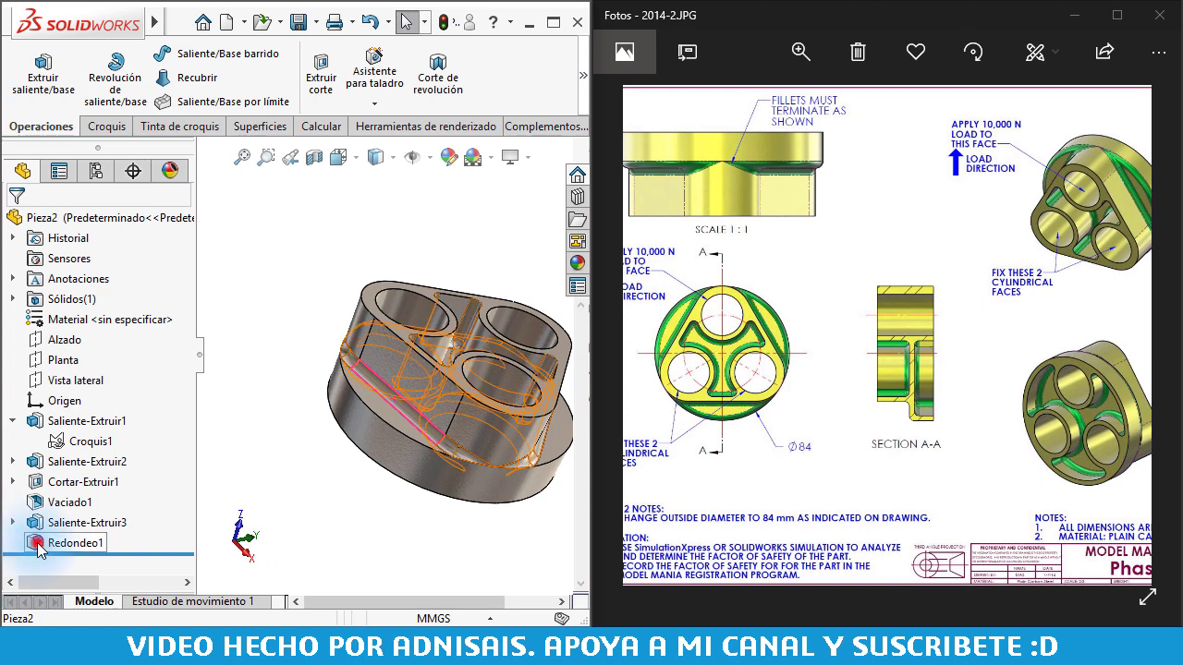
{"action": "left_click", "coordinate": [61, 487]}
{"action": "double_click", "coordinate": [349, 427]}
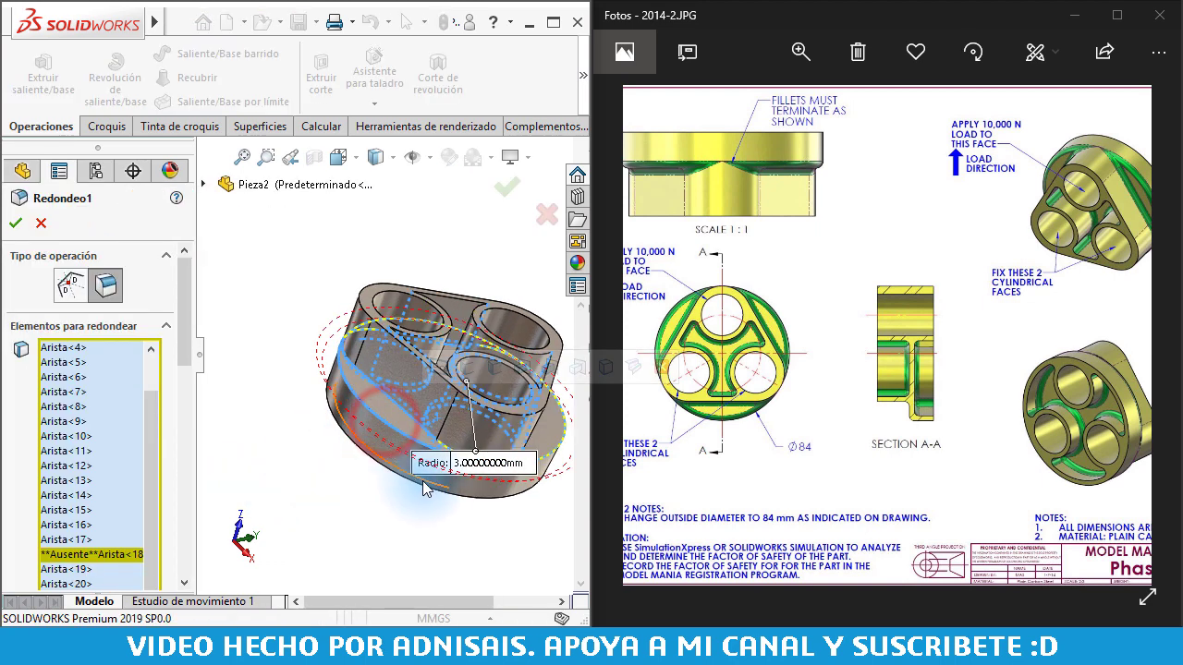
{"action": "middle_click_drag", "start_coordinate": [381, 423], "coordinate": [462, 485]}
Step: Add the five missing edges and accept the updated 3 mm fillet
{"action": "left_click", "coordinate": [547, 432]}
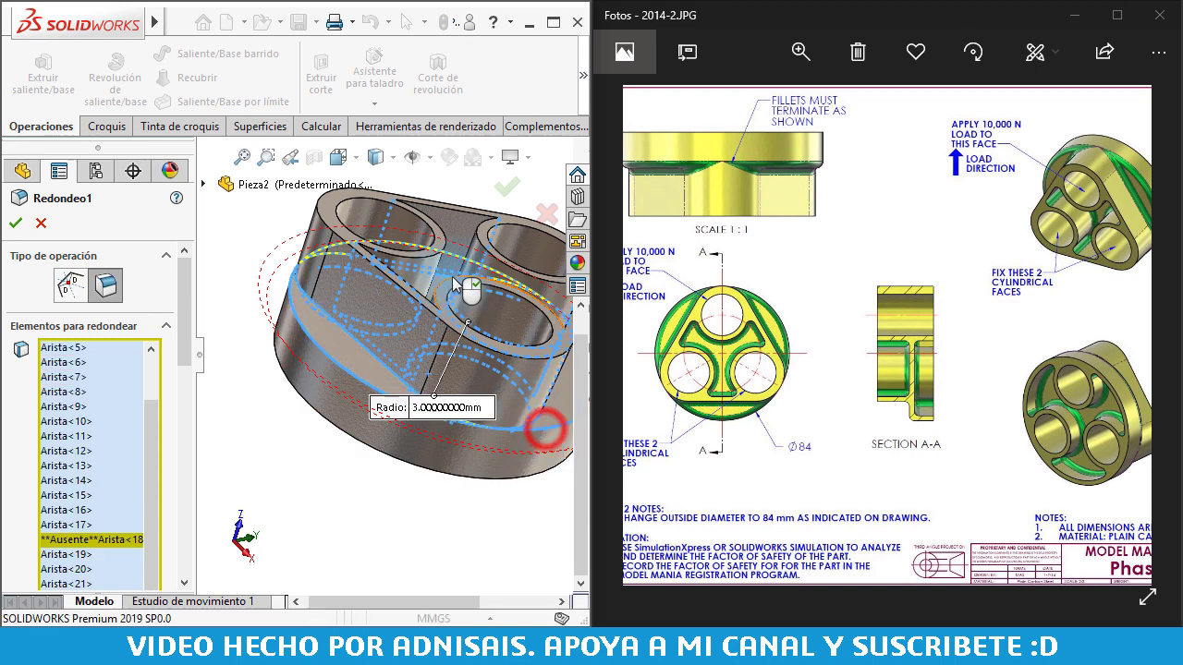
{"action": "left_click", "coordinate": [456, 262]}
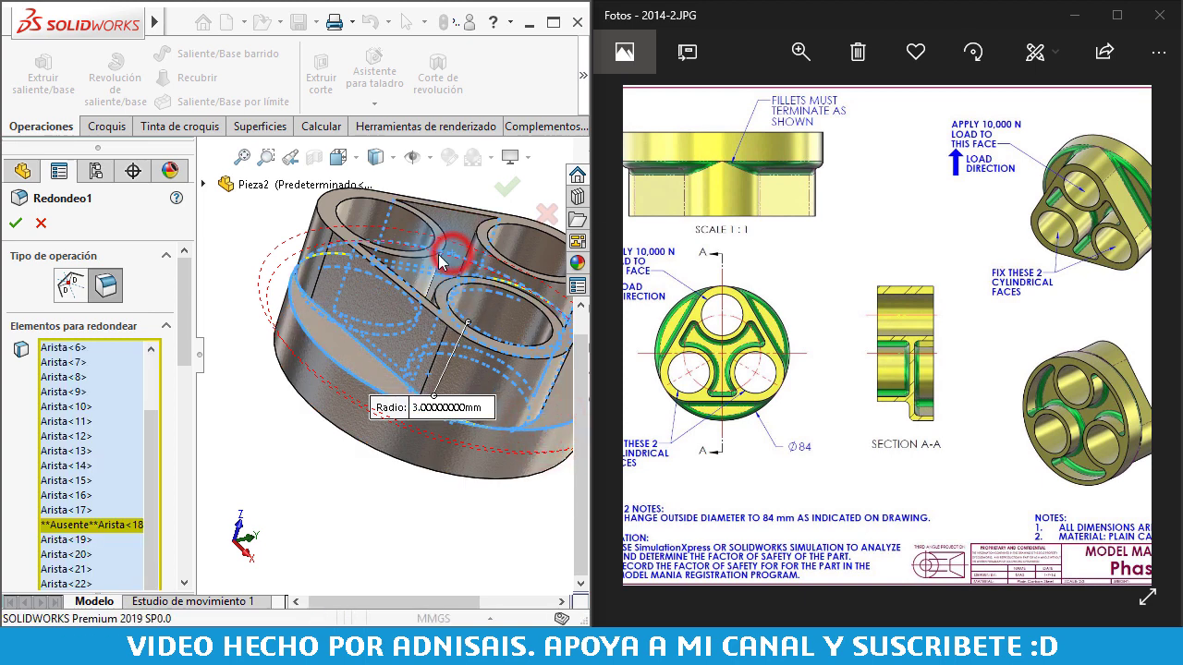
{"action": "left_click", "coordinate": [340, 257]}
{"action": "left_click", "coordinate": [501, 281]}
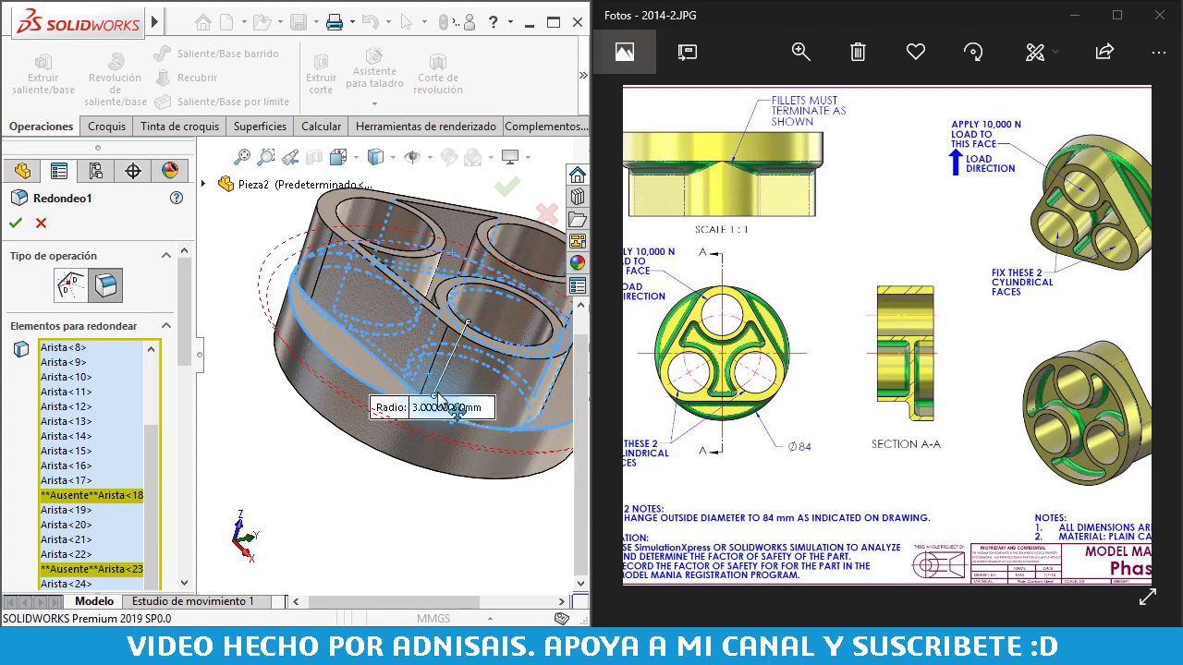
{"action": "scroll", "coordinate": [436, 423], "scroll_direction": "down", "scroll_amount": 3}
{"action": "left_click", "coordinate": [447, 434]}
{"action": "scroll", "coordinate": [466, 457], "scroll_direction": "up", "scroll_amount": 1}
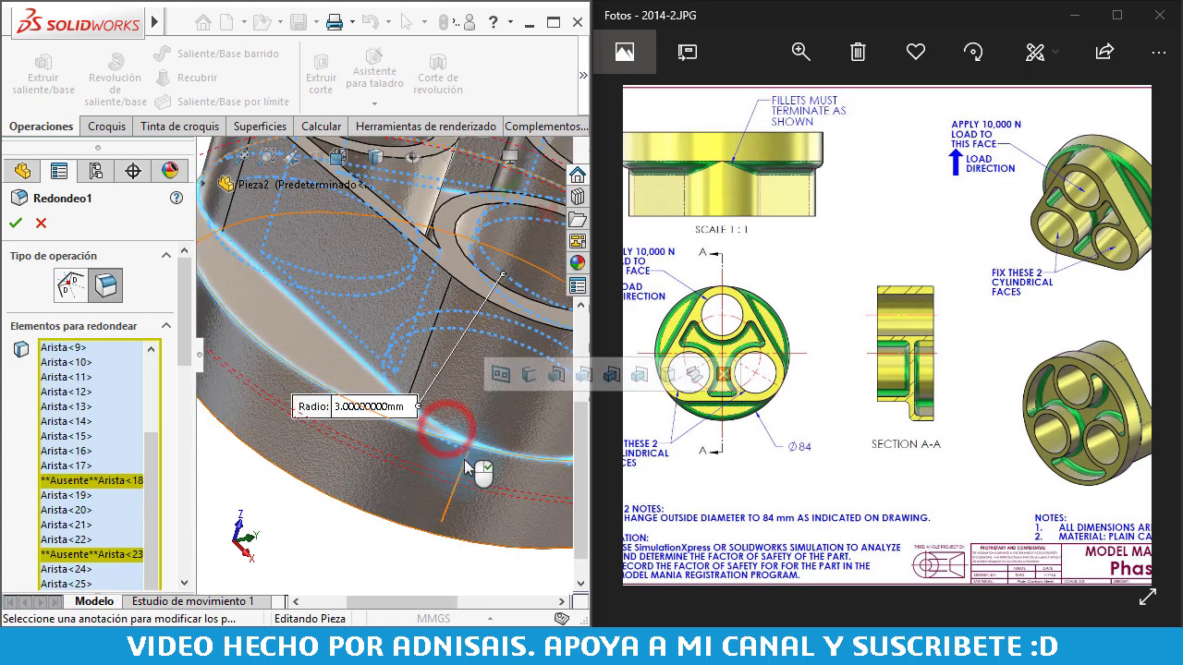
{"action": "scroll", "coordinate": [471, 448], "scroll_direction": "up", "scroll_amount": 2}
{"action": "scroll", "coordinate": [425, 445], "scroll_direction": "up", "scroll_amount": 2}
{"action": "scroll", "coordinate": [423, 446], "scroll_direction": "up", "scroll_amount": 2}
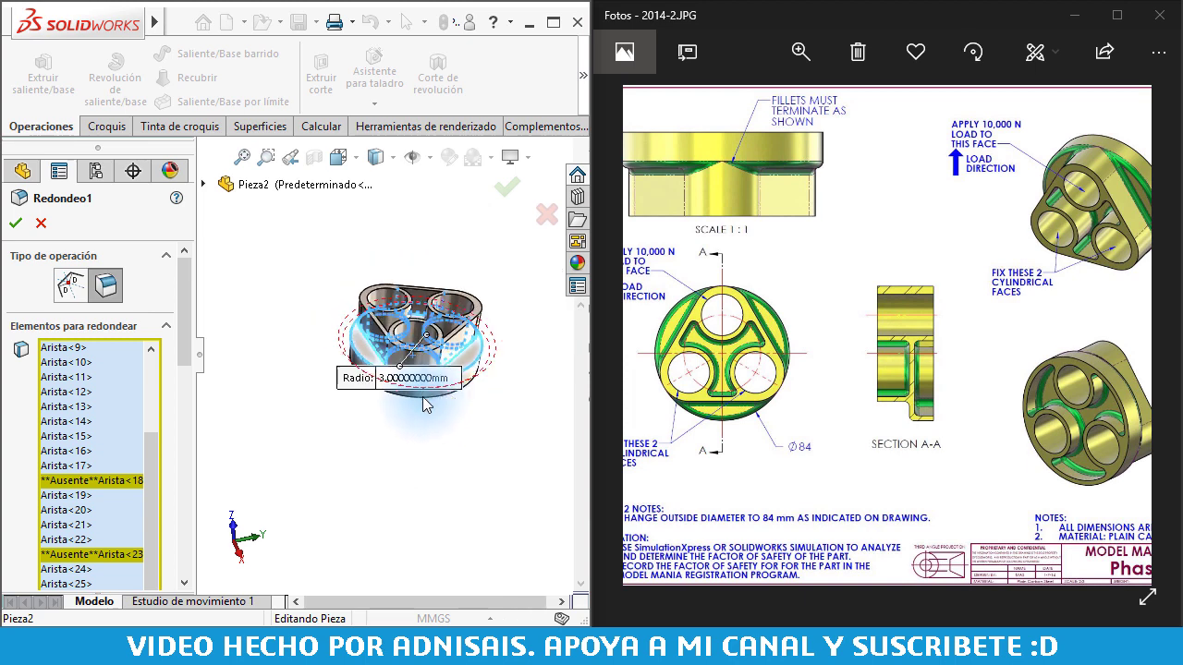
{"action": "middle_click_drag", "start_coordinate": [422, 383], "coordinate": [397, 410]}
{"action": "left_click", "coordinate": [15, 223]}
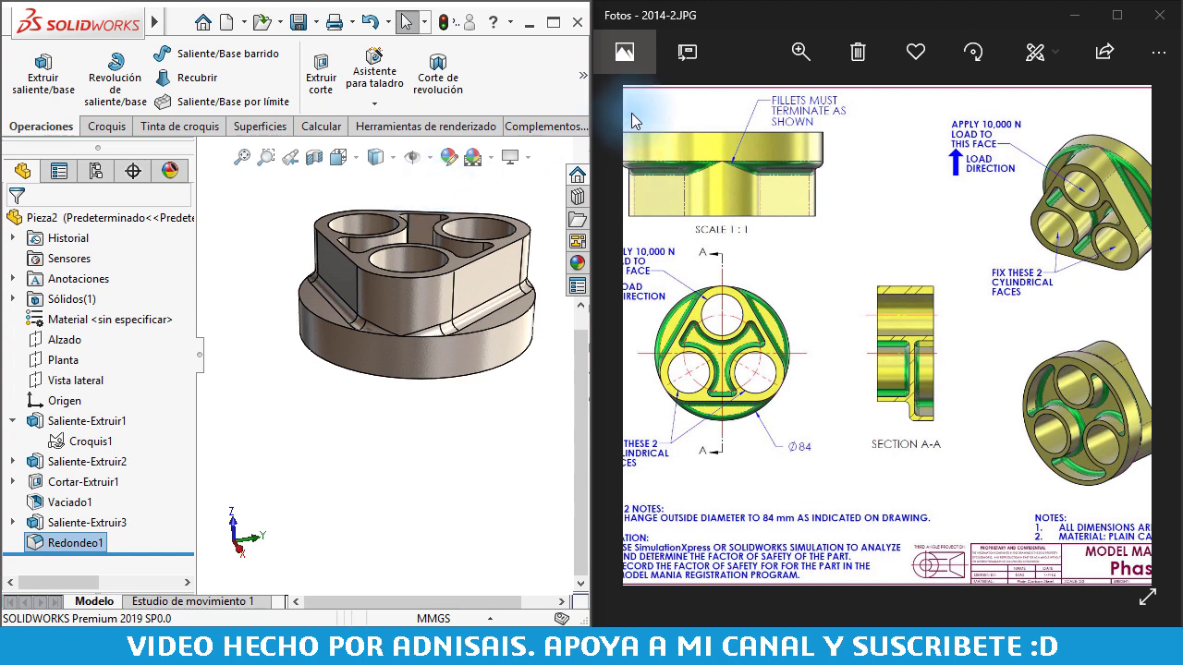
Step: Start a 3 mm fillet on the circular edge where the boss meets the base
{"action": "left_click", "coordinate": [583, 76]}
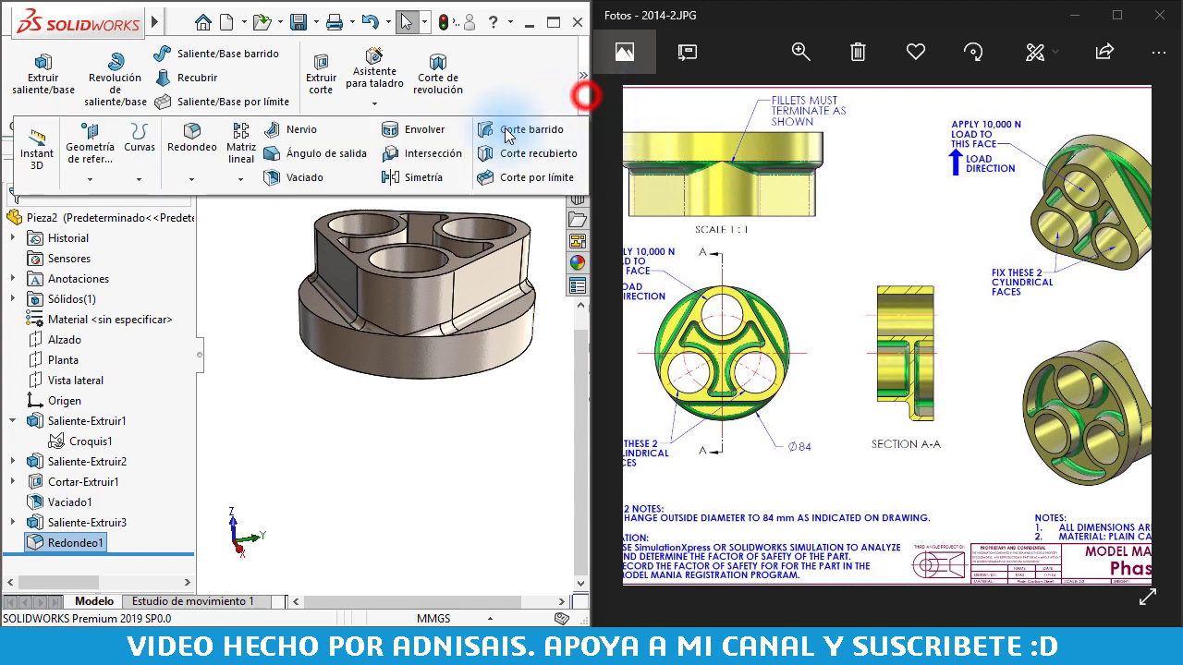
{"action": "left_click", "coordinate": [201, 140]}
{"action": "left_click", "coordinate": [321, 325]}
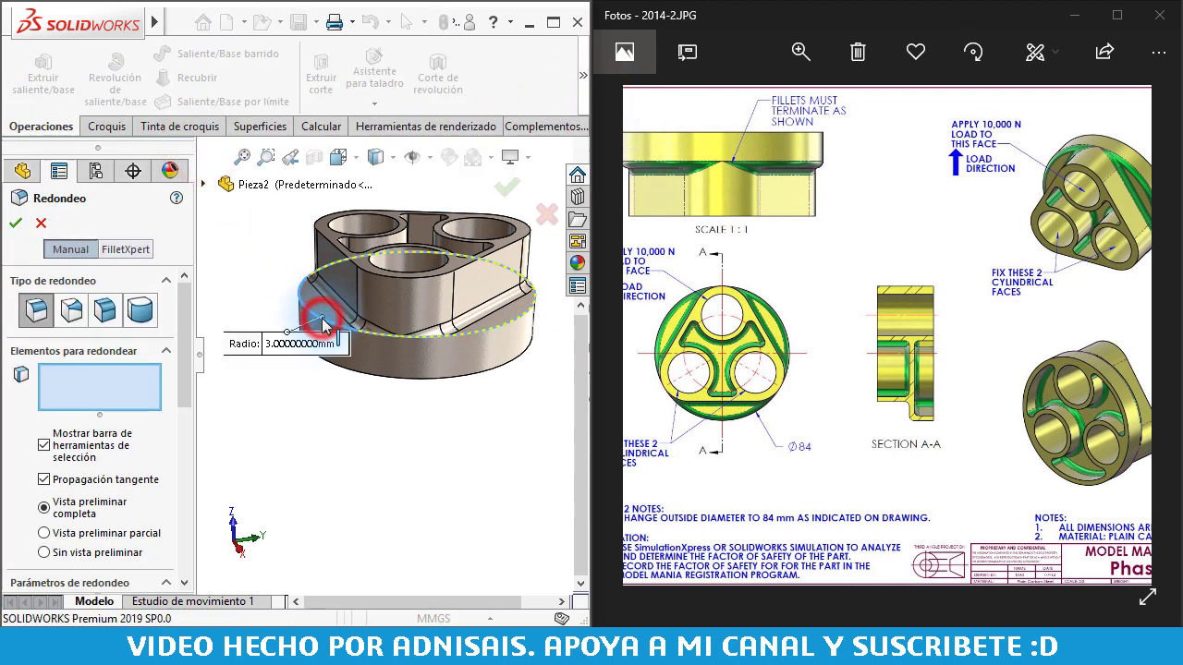
{"action": "middle_click_drag", "start_coordinate": [326, 335], "coordinate": [419, 377]}
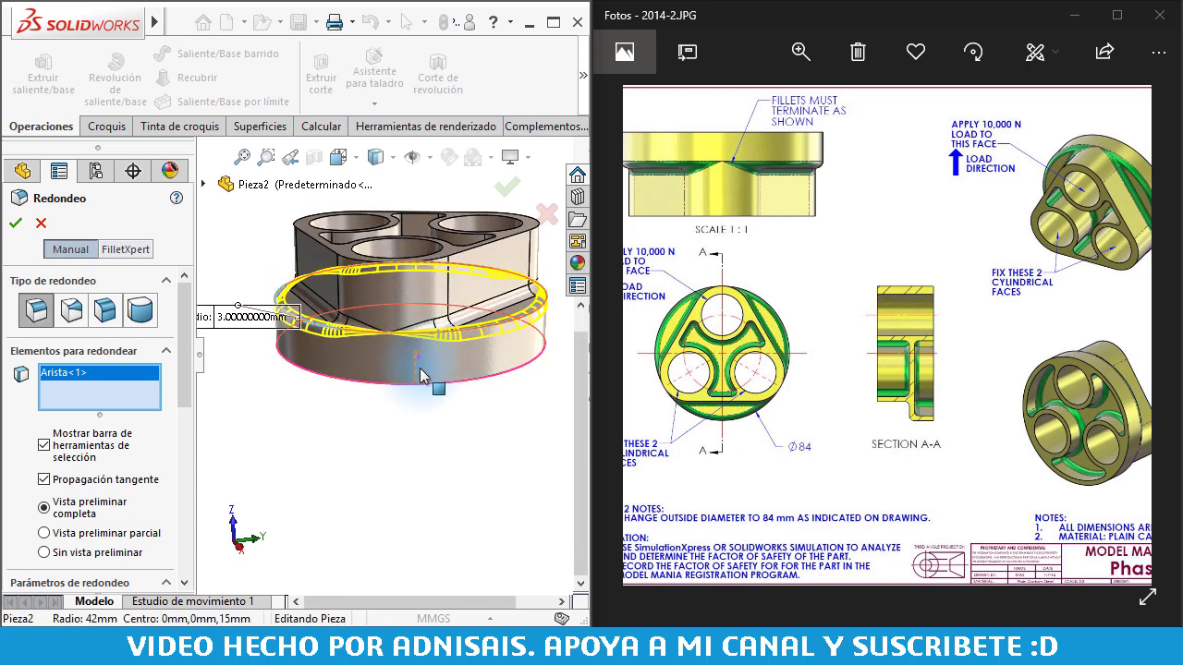
Step: Check the fillet from front, right and top views with perspective on, then accept it
{"action": "key", "text": "ctrl+1"}
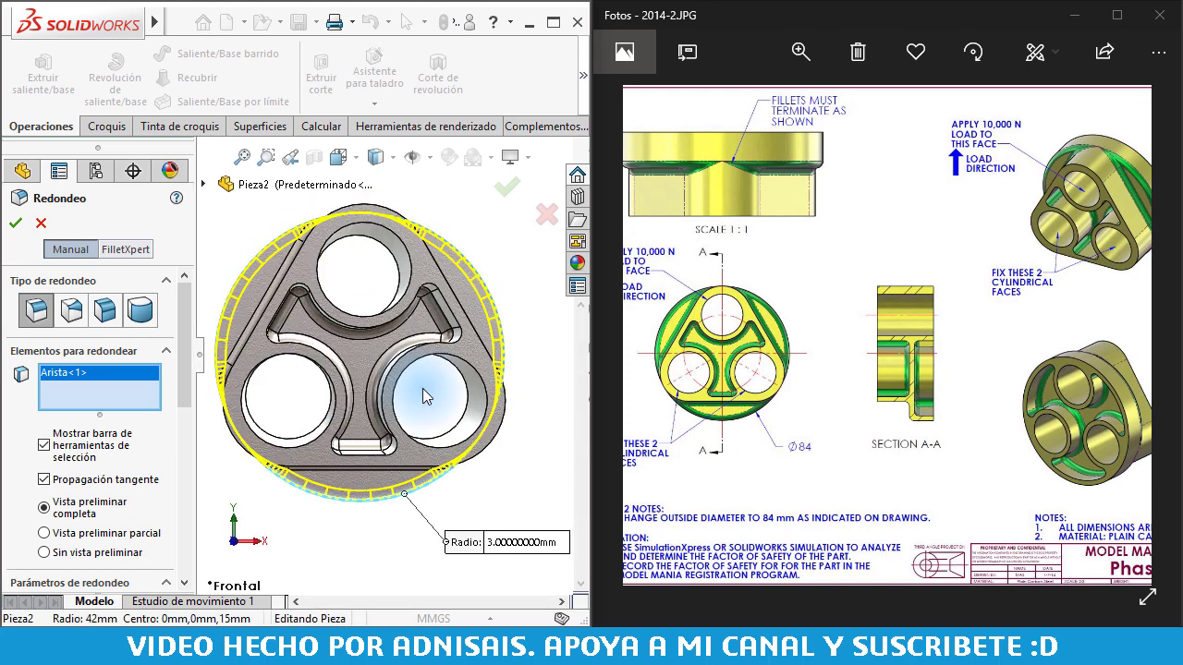
{"action": "key", "text": "ctrl+4"}
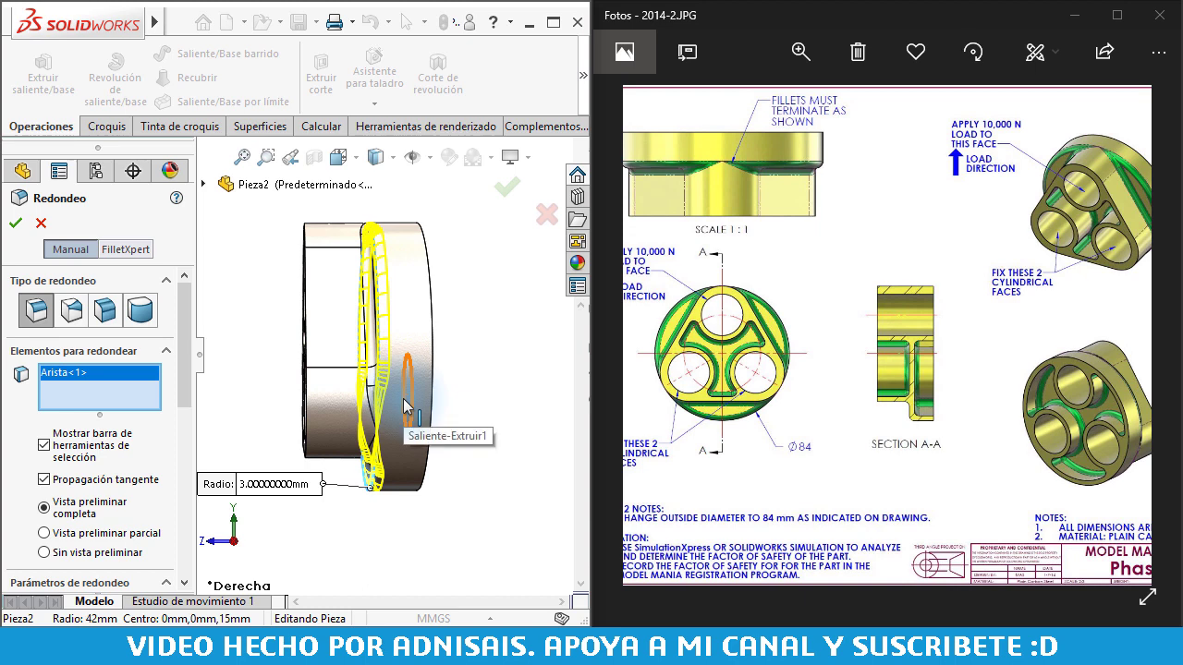
{"action": "key", "text": "ctrl+5"}
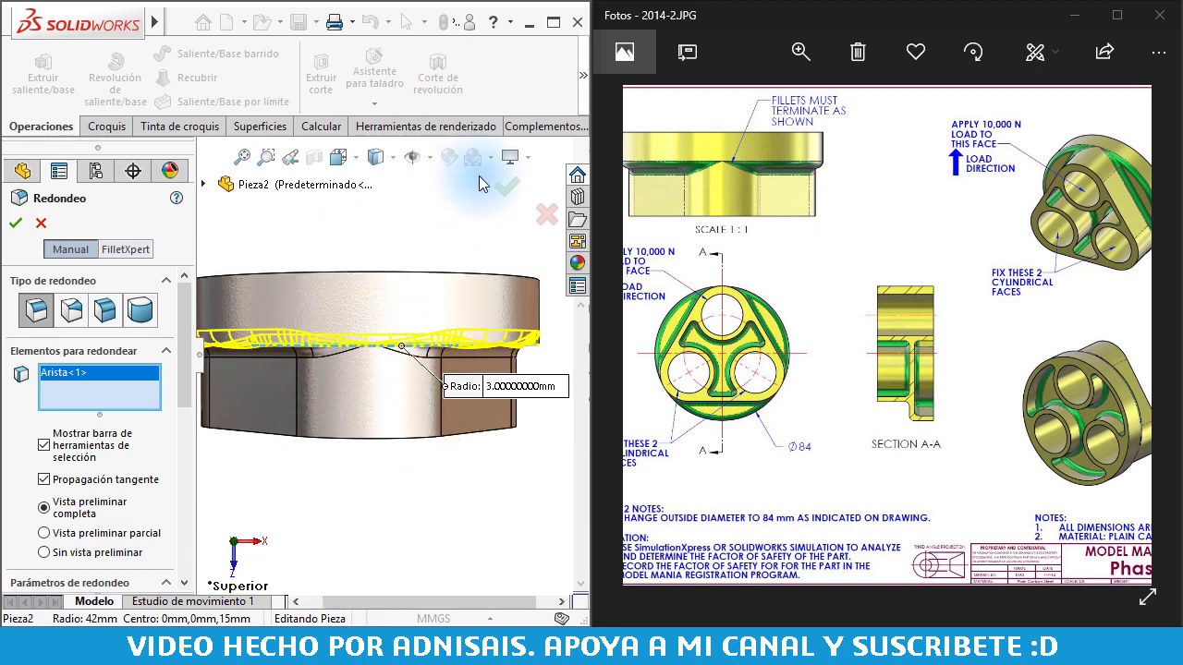
{"action": "left_click", "coordinate": [515, 157]}
{"action": "left_click", "coordinate": [537, 184]}
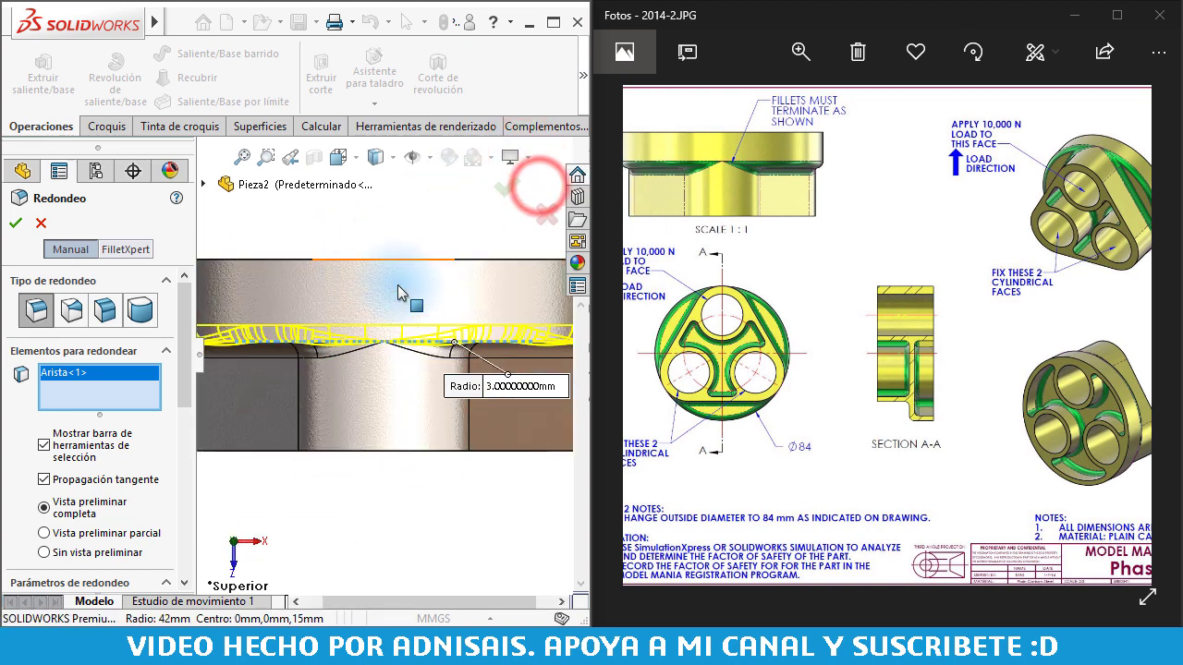
{"action": "left_click", "coordinate": [16, 223]}
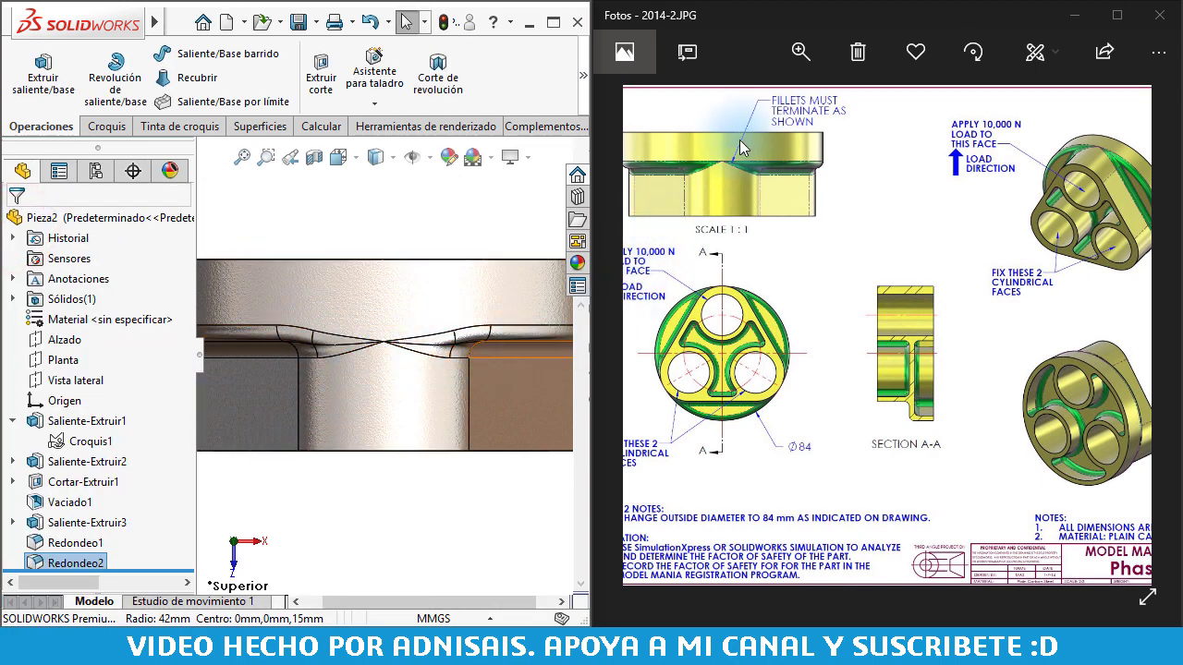
Step: Zoom into the reference drawing image
{"action": "scroll", "coordinate": [750, 182], "scroll_direction": "up", "scroll_amount": 2}
{"action": "scroll", "coordinate": [765, 179], "scroll_direction": "up", "scroll_amount": 1}
{"action": "scroll", "coordinate": [771, 179], "scroll_direction": "down", "scroll_amount": 3}
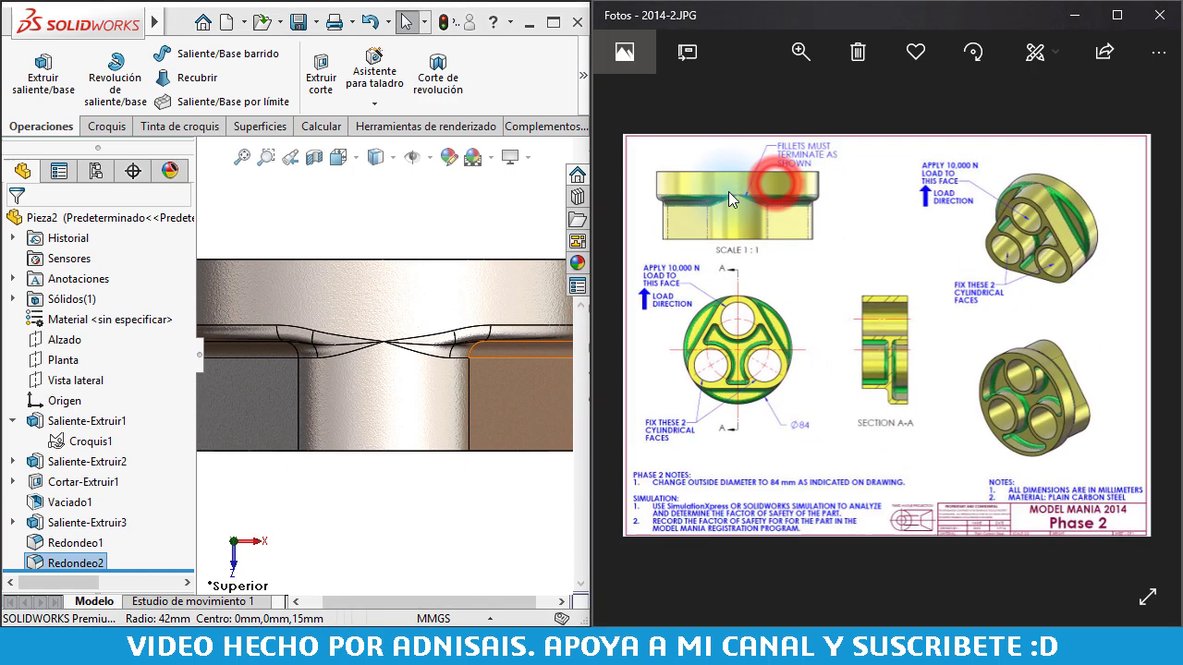
{"action": "scroll", "coordinate": [776, 185], "scroll_direction": "up", "scroll_amount": 1}
{"action": "scroll", "coordinate": [735, 189], "scroll_direction": "up", "scroll_amount": 1}
{"action": "scroll", "coordinate": [832, 296], "scroll_direction": "up", "scroll_amount": 1}
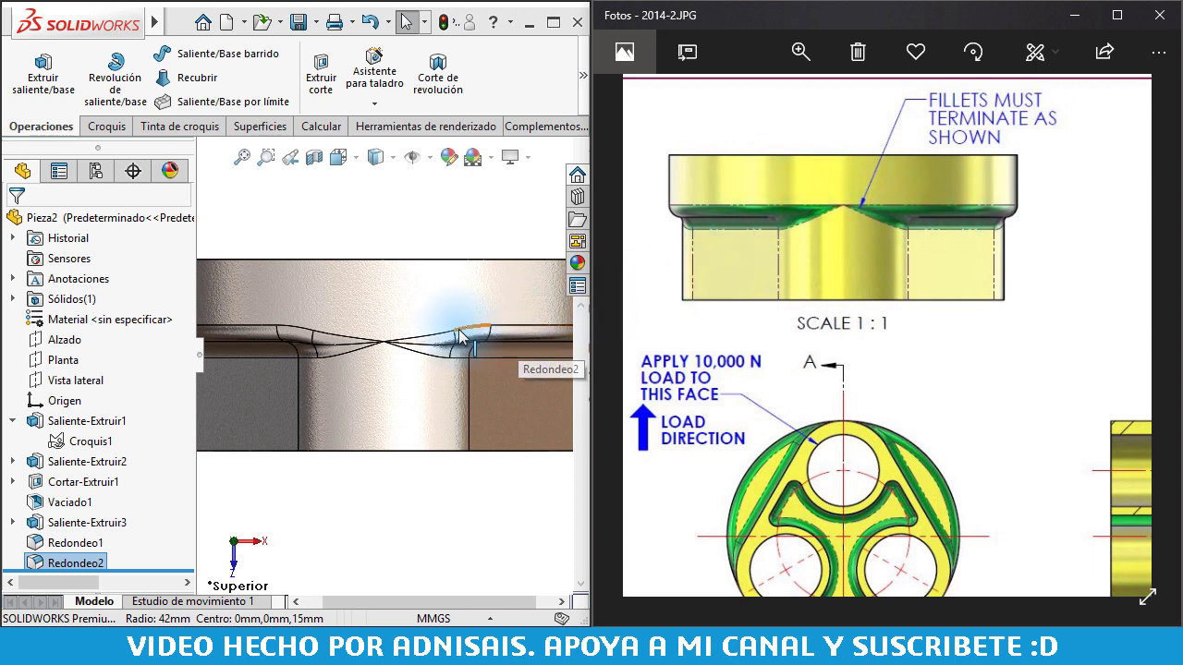
Step: Delete the Redondeo2 crossing fillet from the feature tree
{"action": "left_click", "coordinate": [501, 405]}
{"action": "left_click", "coordinate": [327, 518]}
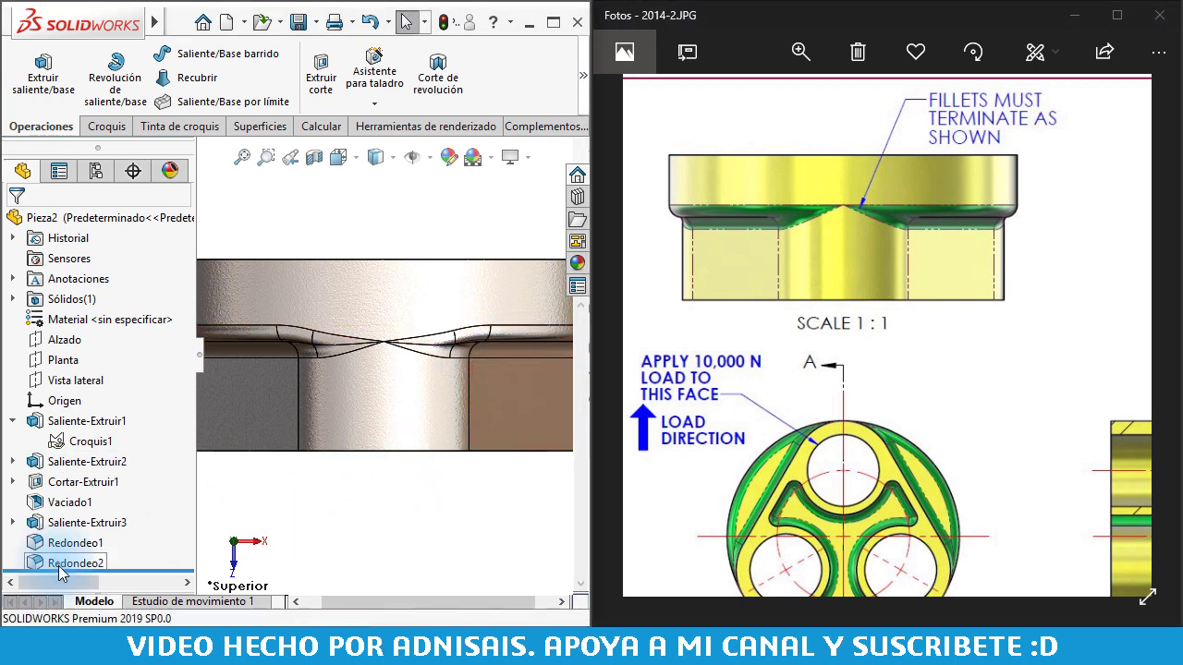
{"action": "left_click_drag", "start_coordinate": [61, 573], "coordinate": [298, 583]}
{"action": "middle_click_drag", "start_coordinate": [307, 547], "coordinate": [397, 395]}
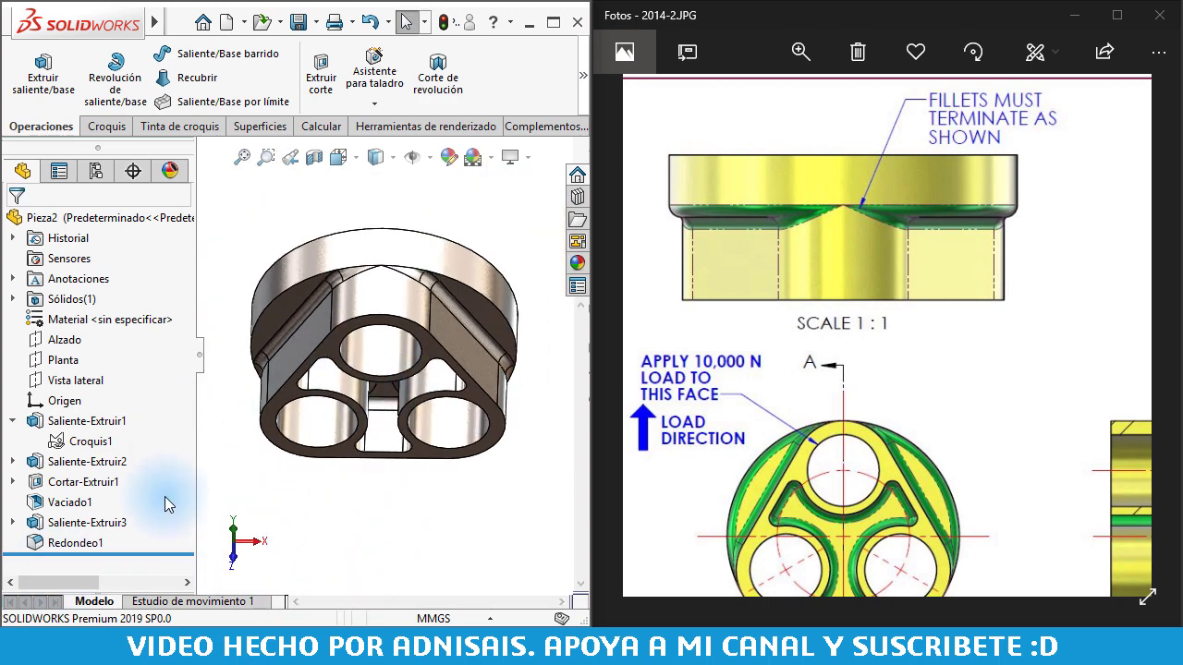
Step: Roll back to the base cylinder and add a 3 mm fillet on its top circular edge
{"action": "left_click_drag", "start_coordinate": [159, 553], "coordinate": [168, 454]}
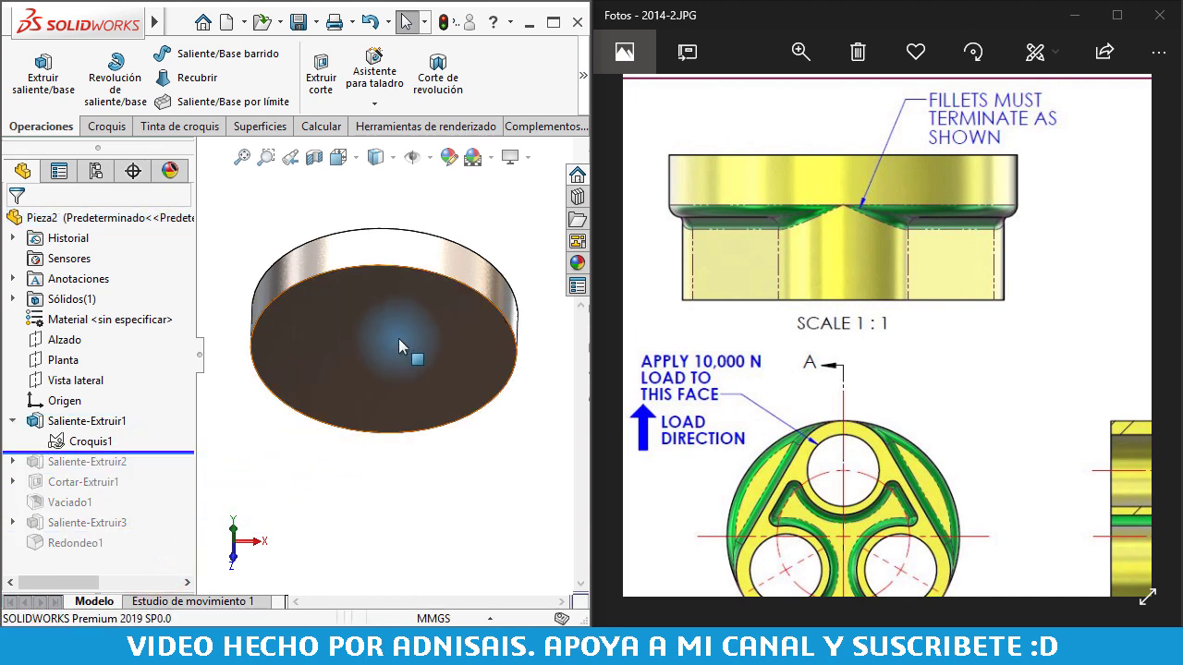
{"action": "left_click", "coordinate": [339, 214]}
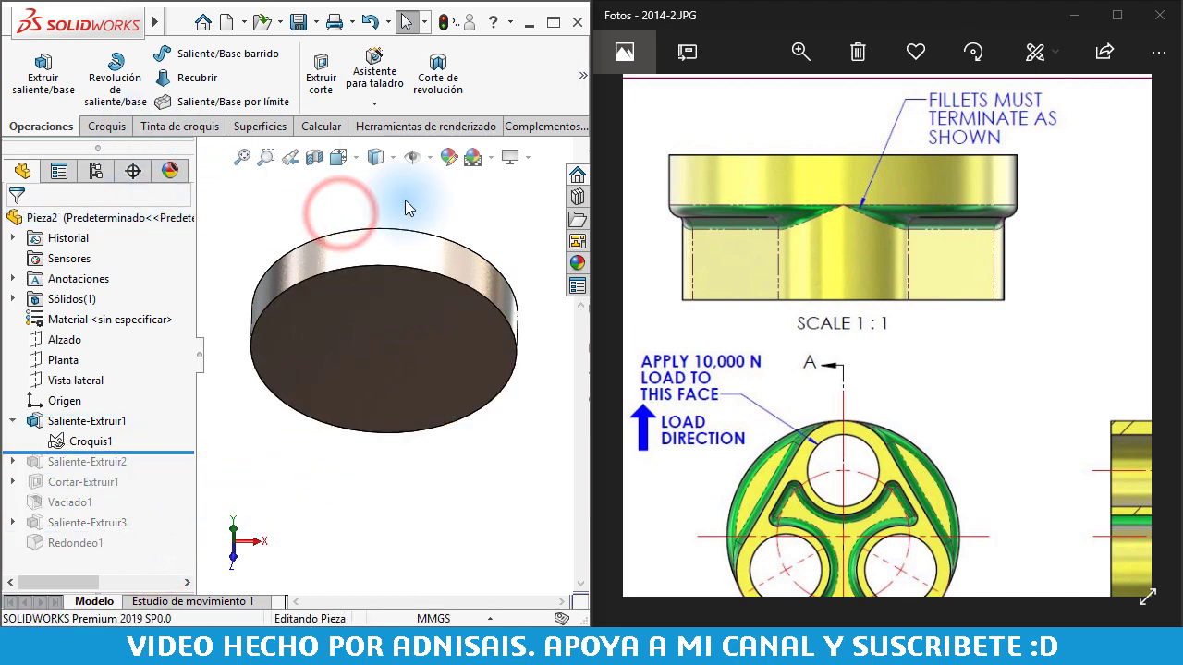
{"action": "left_click", "coordinate": [583, 76]}
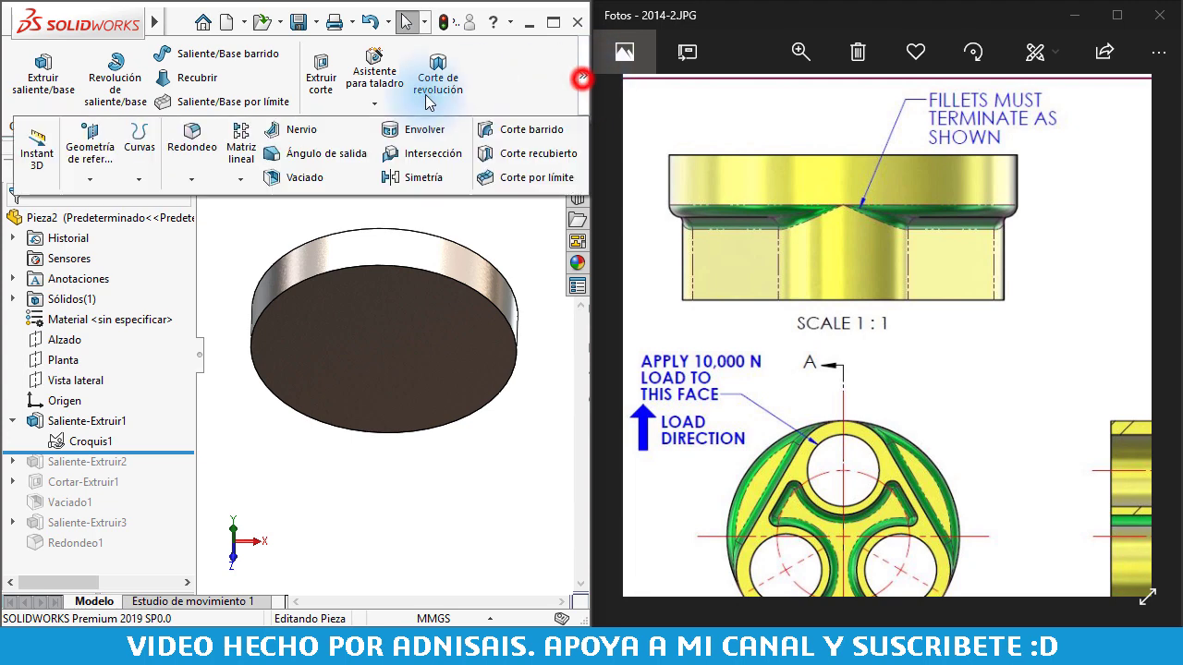
{"action": "left_click", "coordinate": [188, 131]}
{"action": "left_click", "coordinate": [358, 266]}
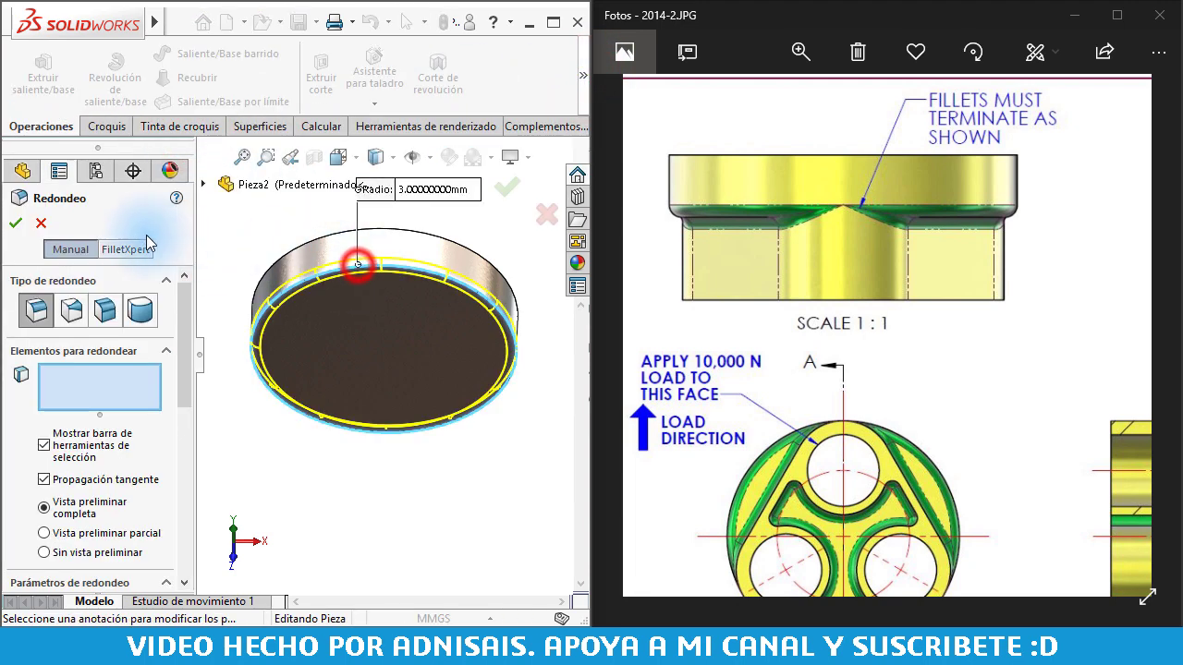
{"action": "left_click", "coordinate": [20, 225]}
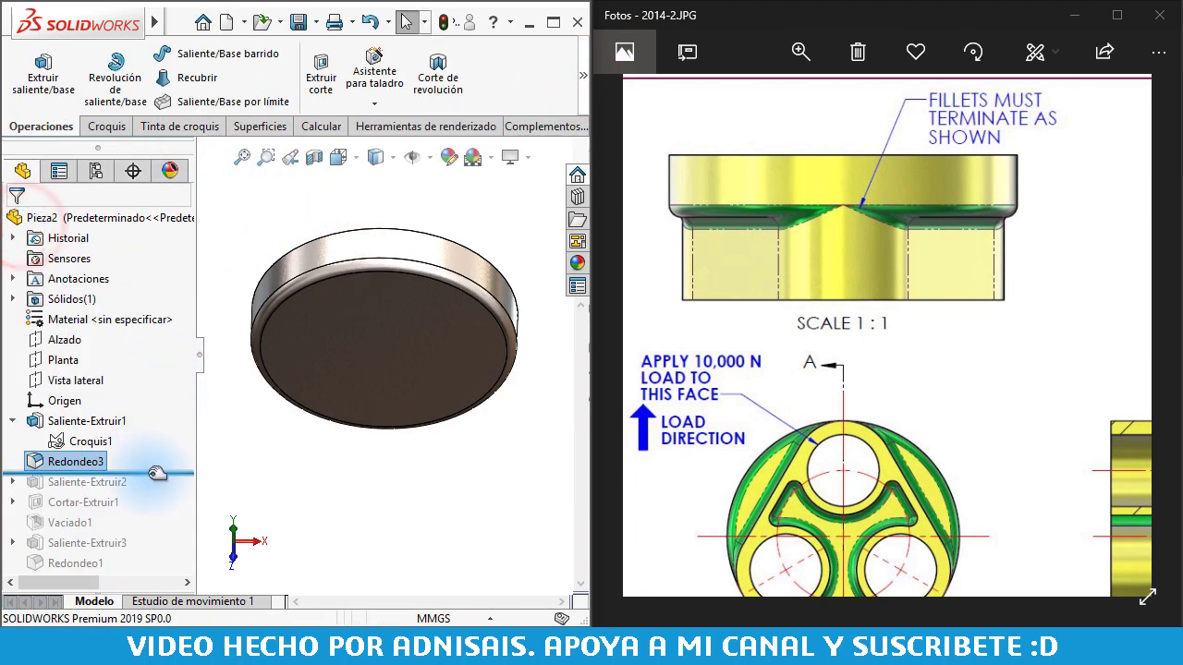
Step: Roll the history forward through all remaining features and select Redondeo1
{"action": "key", "text": "ctrl+5"}
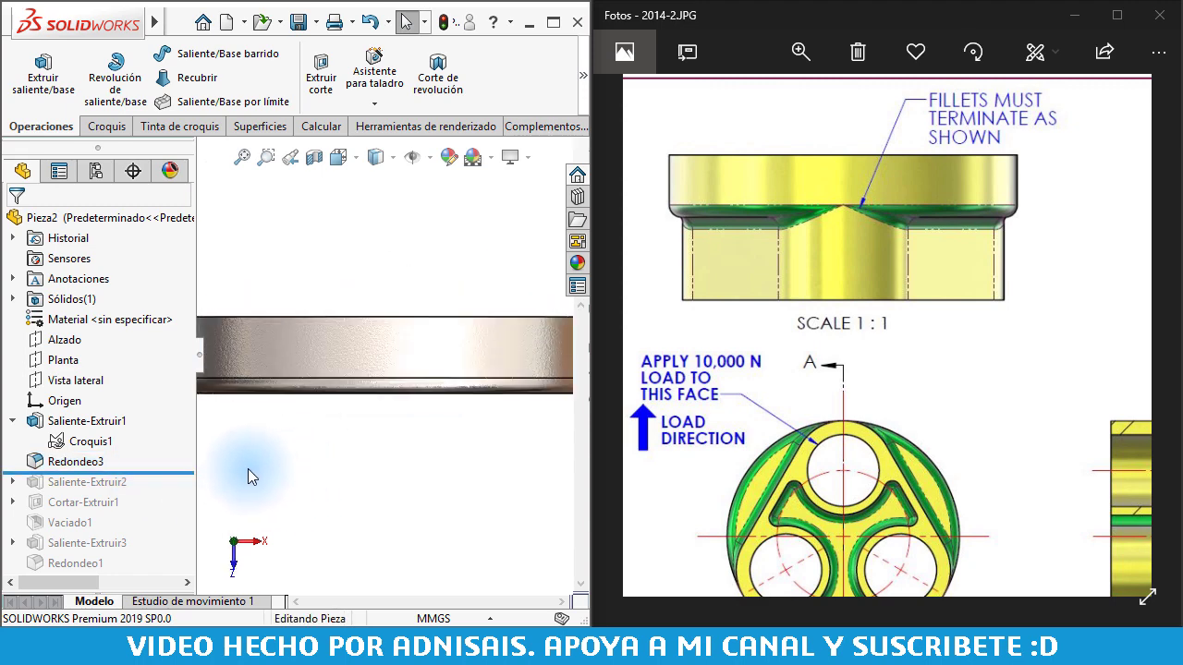
{"action": "left_click_drag", "start_coordinate": [159, 484], "coordinate": [159, 488]}
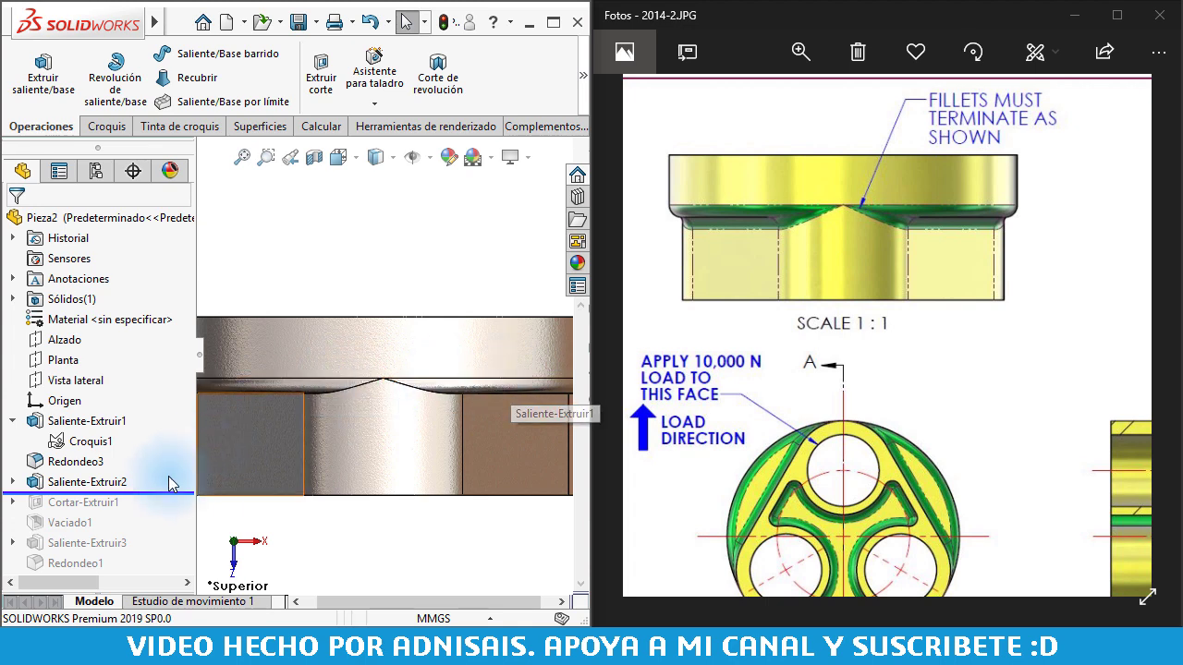
{"action": "left_click_drag", "start_coordinate": [148, 494], "coordinate": [158, 578]}
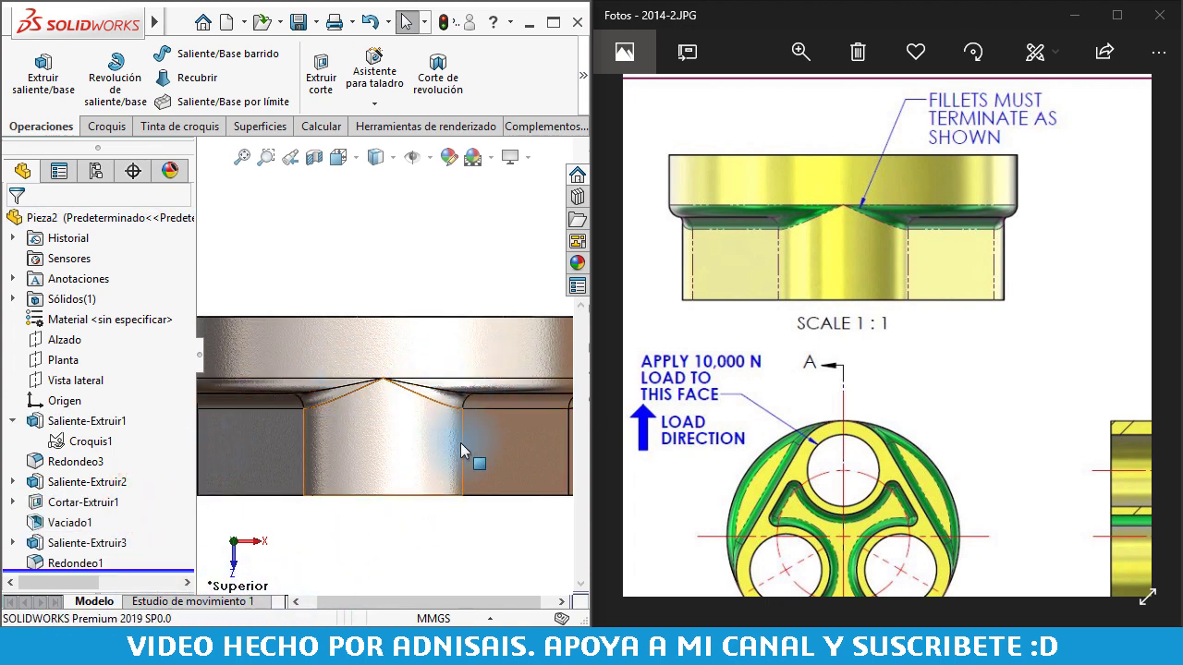
{"action": "scroll", "coordinate": [444, 448], "scroll_direction": "up", "scroll_amount": 5}
{"action": "mouse_move", "coordinate": [414, 443]}
{"action": "middle_mouse_down"}
{"action": "mouse_move", "coordinate": [417, 321]}
{"action": "mouse_move", "coordinate": [398, 247]}
{"action": "middle_mouse_up"}
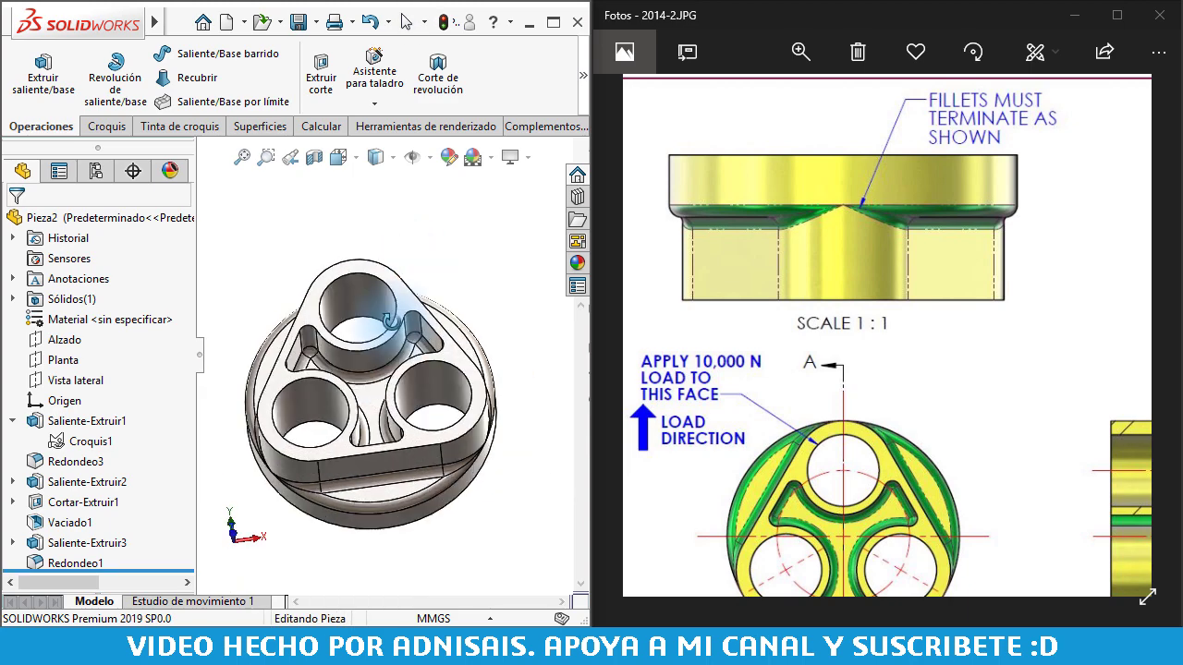
{"action": "left_click", "coordinate": [78, 560]}
{"action": "left_click", "coordinate": [99, 504]}
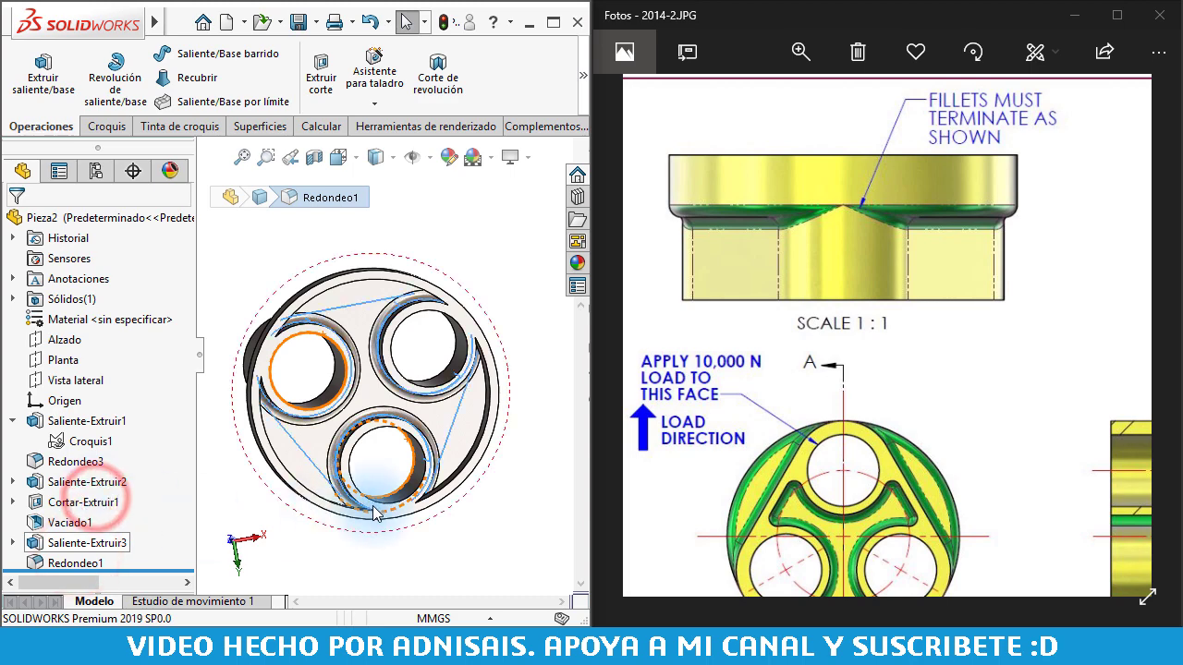
Step: Add the vertical edge's connected loop to Redondeo1 and remove its missing edge references
{"action": "mouse_move", "coordinate": [319, 462]}
{"action": "middle_mouse_down"}
{"action": "mouse_move", "coordinate": [319, 396]}
{"action": "mouse_move", "coordinate": [315, 443]}
{"action": "middle_mouse_up"}
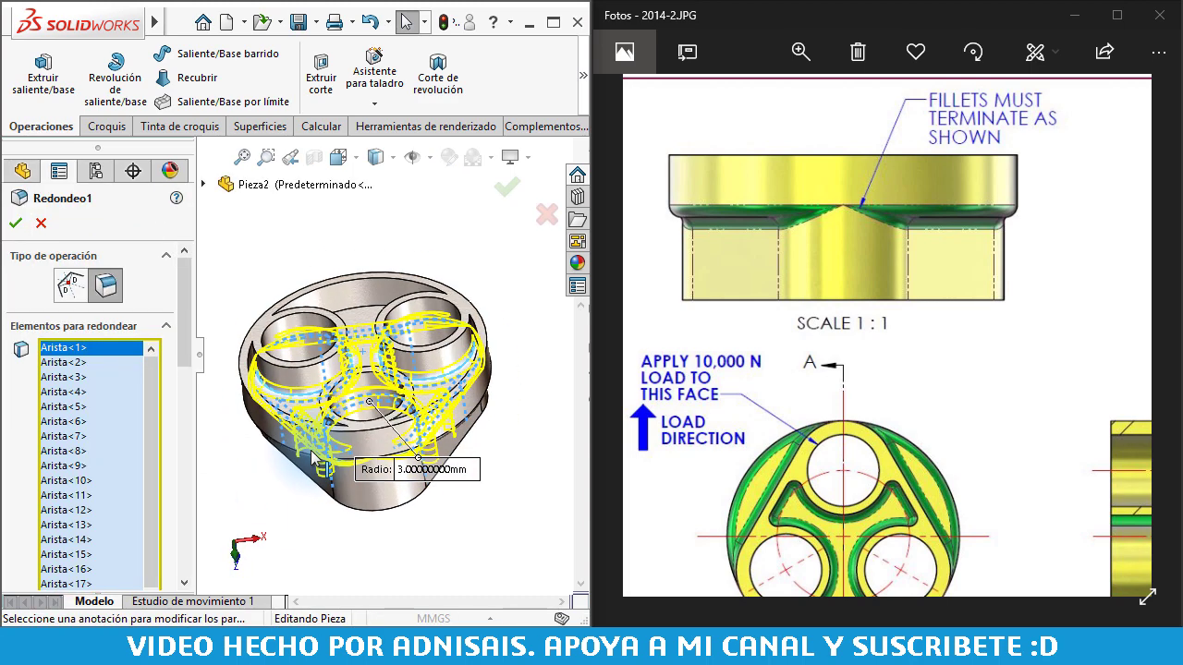
{"action": "scroll", "coordinate": [275, 342], "scroll_direction": "down", "scroll_amount": 3}
{"action": "scroll", "coordinate": [275, 342], "scroll_direction": "down", "scroll_amount": 3}
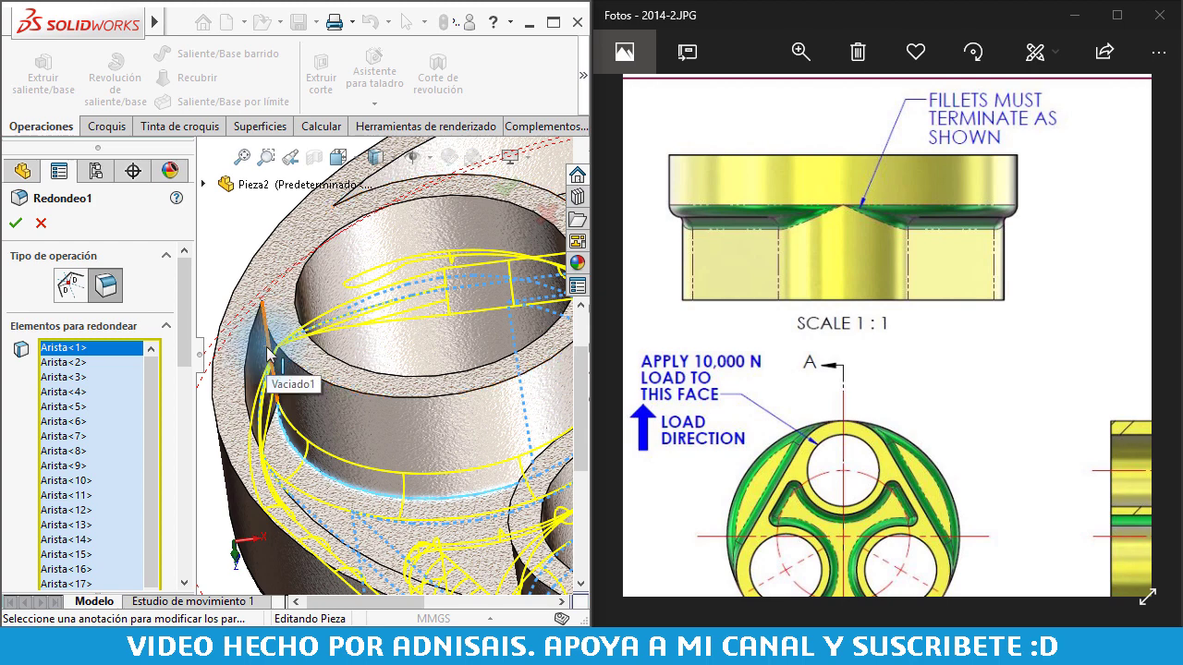
{"action": "left_click", "coordinate": [268, 351]}
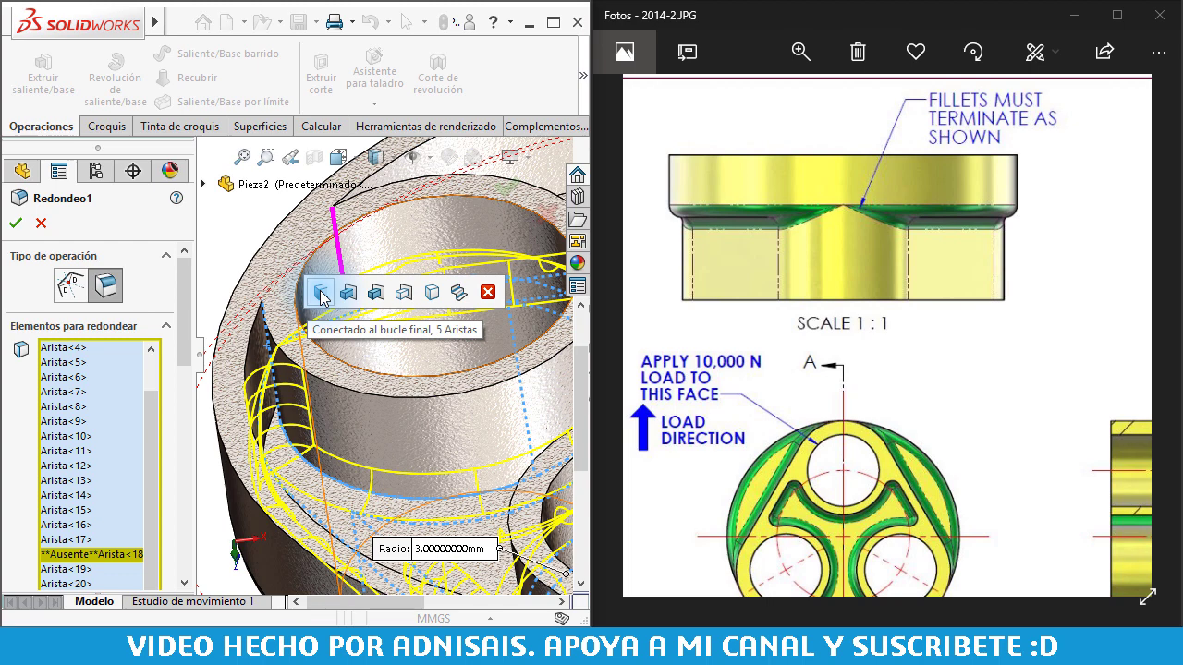
{"action": "left_click", "coordinate": [321, 294]}
{"action": "scroll", "coordinate": [322, 294], "scroll_direction": "up", "scroll_amount": 3}
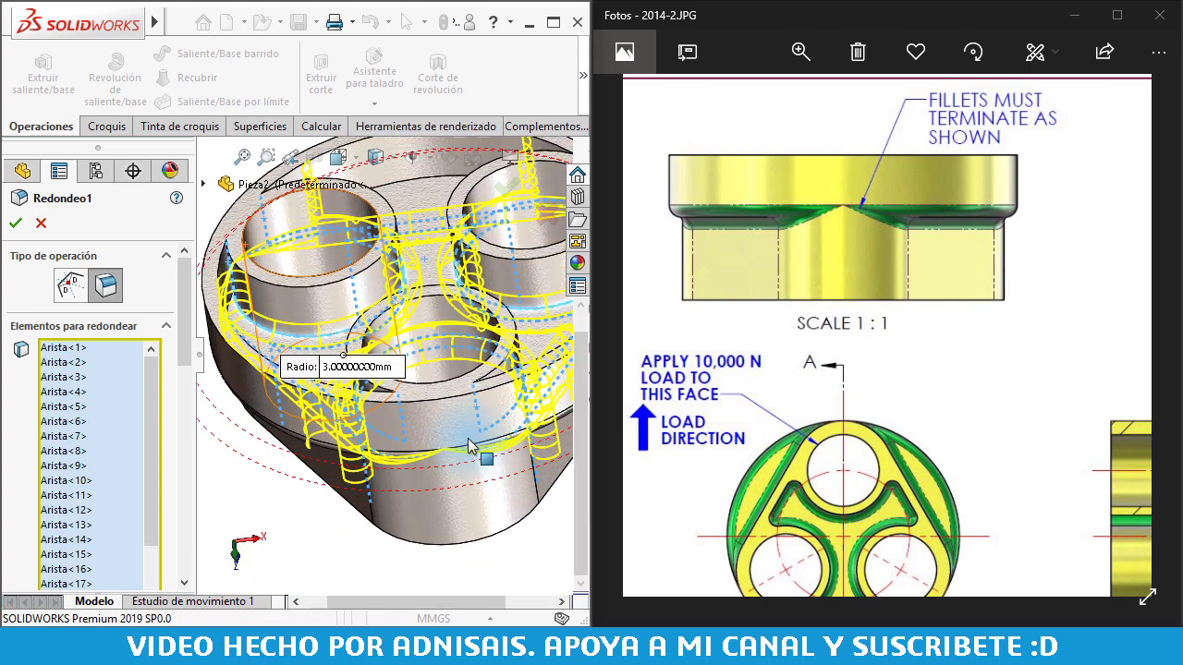
{"action": "mouse_move", "coordinate": [468, 448]}
{"action": "middle_mouse_down"}
{"action": "mouse_move", "coordinate": [391, 401]}
{"action": "mouse_move", "coordinate": [475, 269]}
{"action": "middle_mouse_up"}
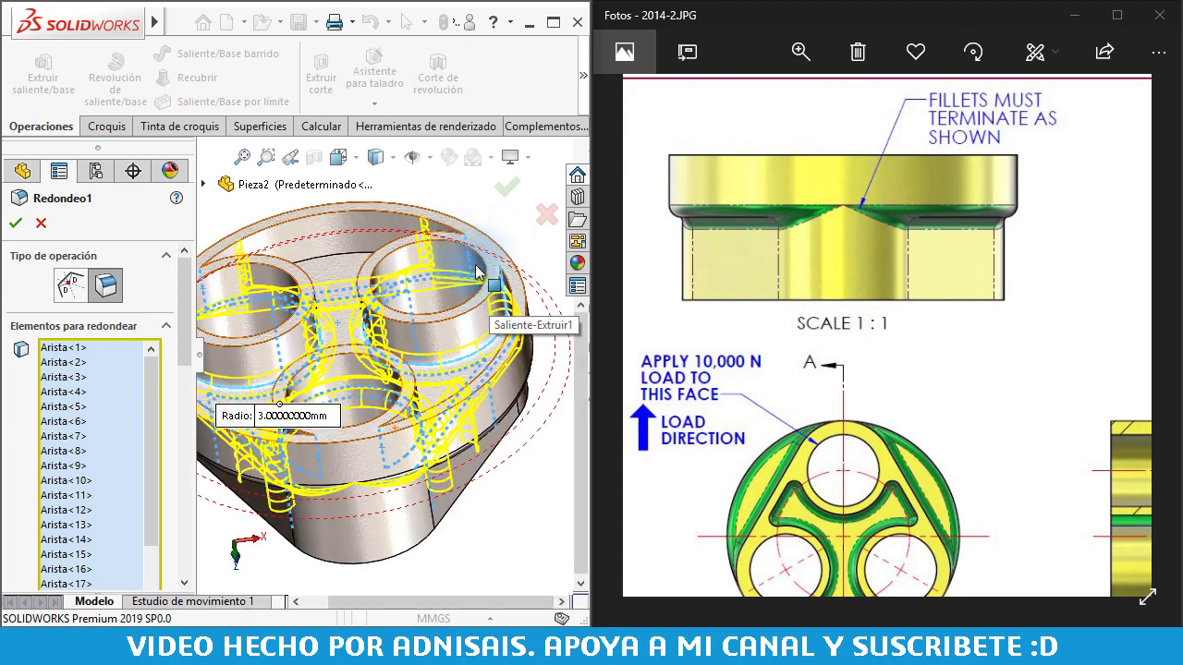
{"action": "left_click", "coordinate": [13, 224]}
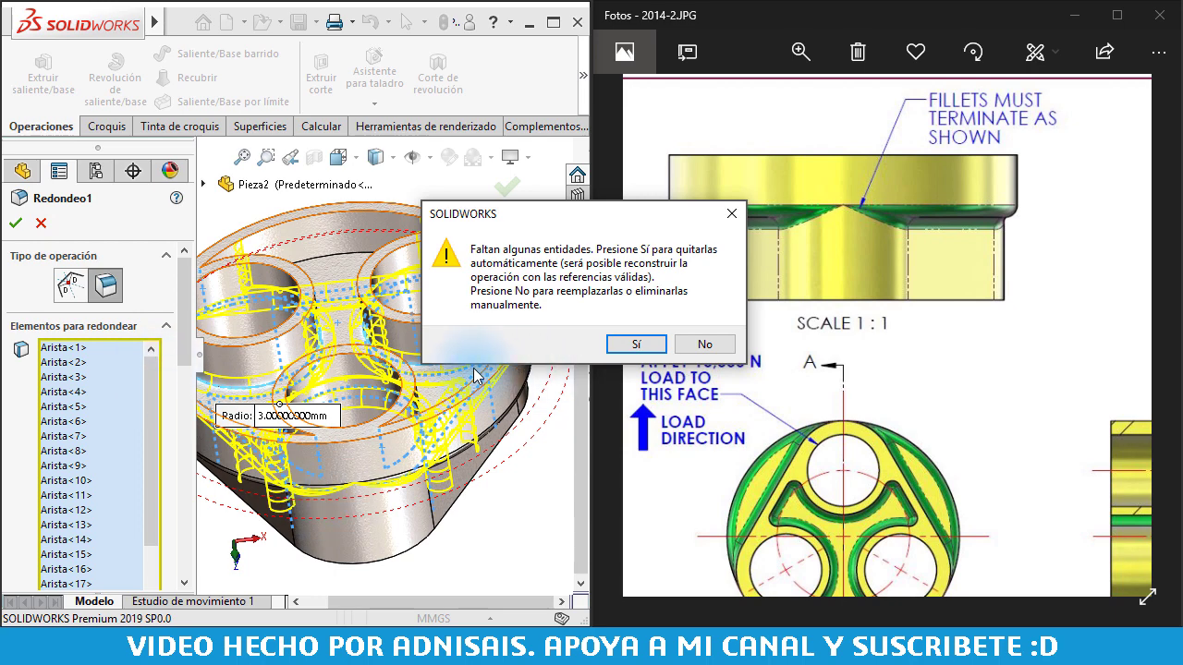
{"action": "left_click", "coordinate": [635, 345]}
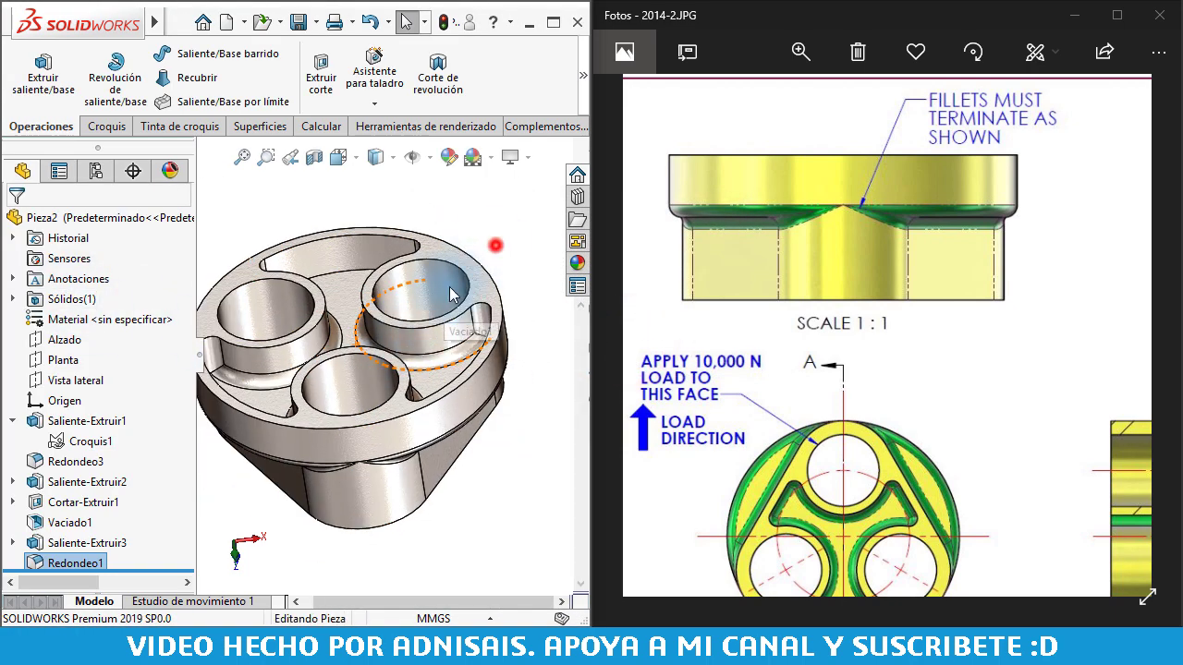
Step: Set the part to Top view and pan the drawing to the fixed-faces callout
{"action": "middle_click_drag", "start_coordinate": [490, 245], "coordinate": [480, 324]}
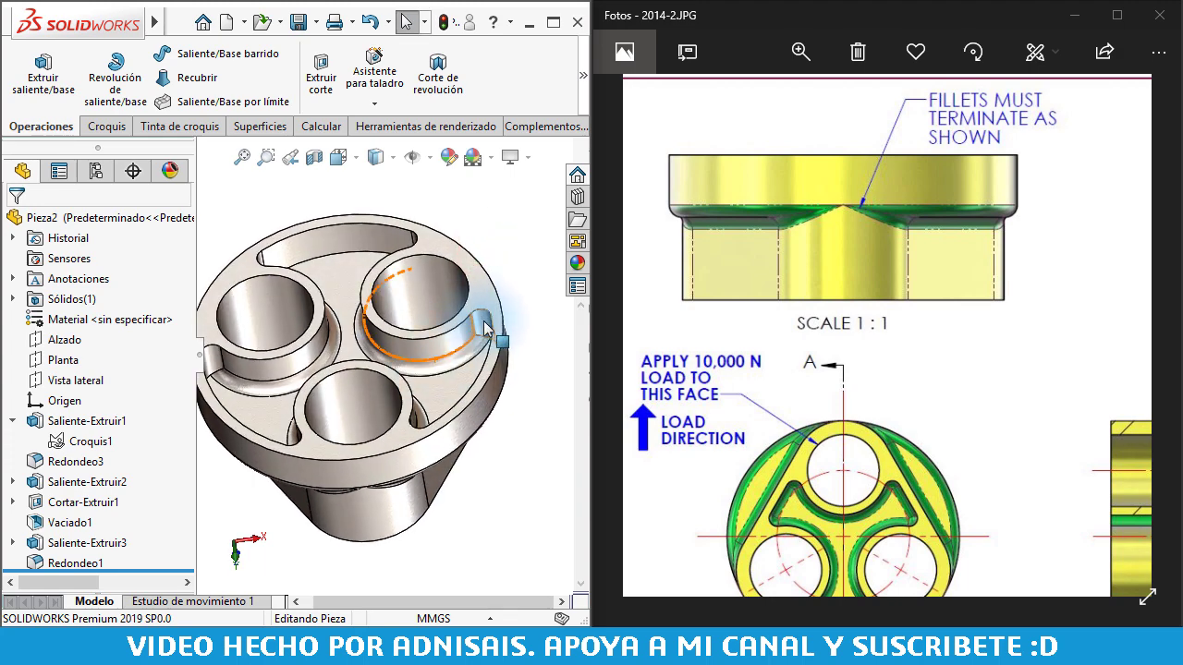
{"action": "key", "text": "ctrl+5"}
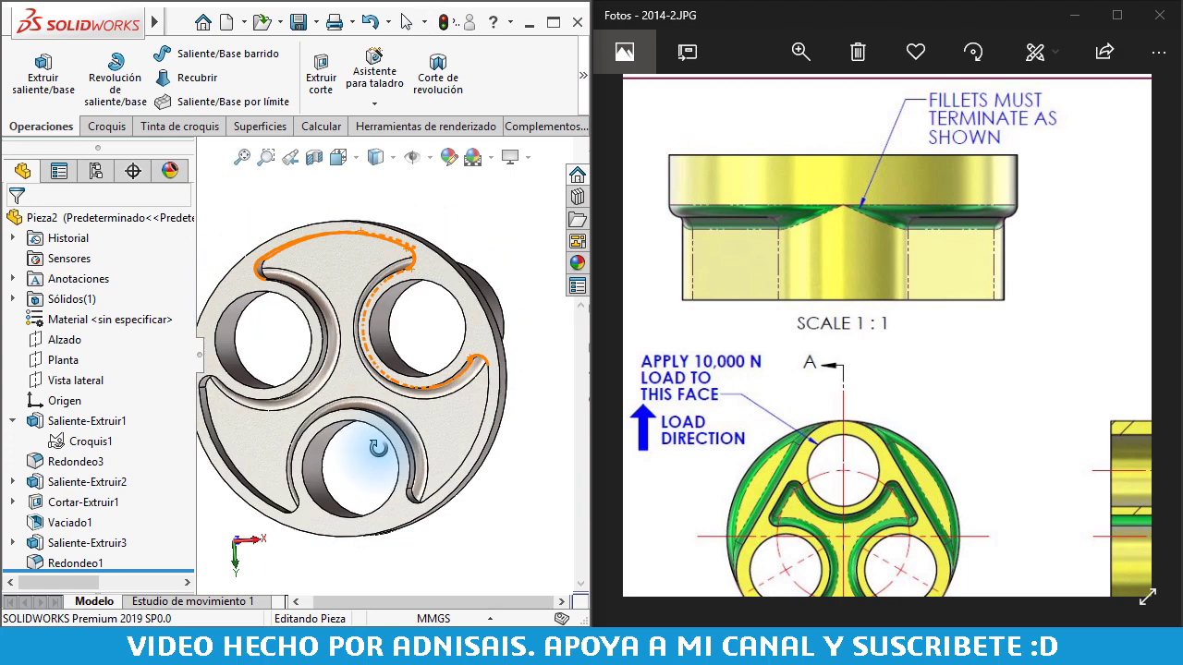
{"action": "left_click_drag", "start_coordinate": [704, 459], "coordinate": [943, 382]}
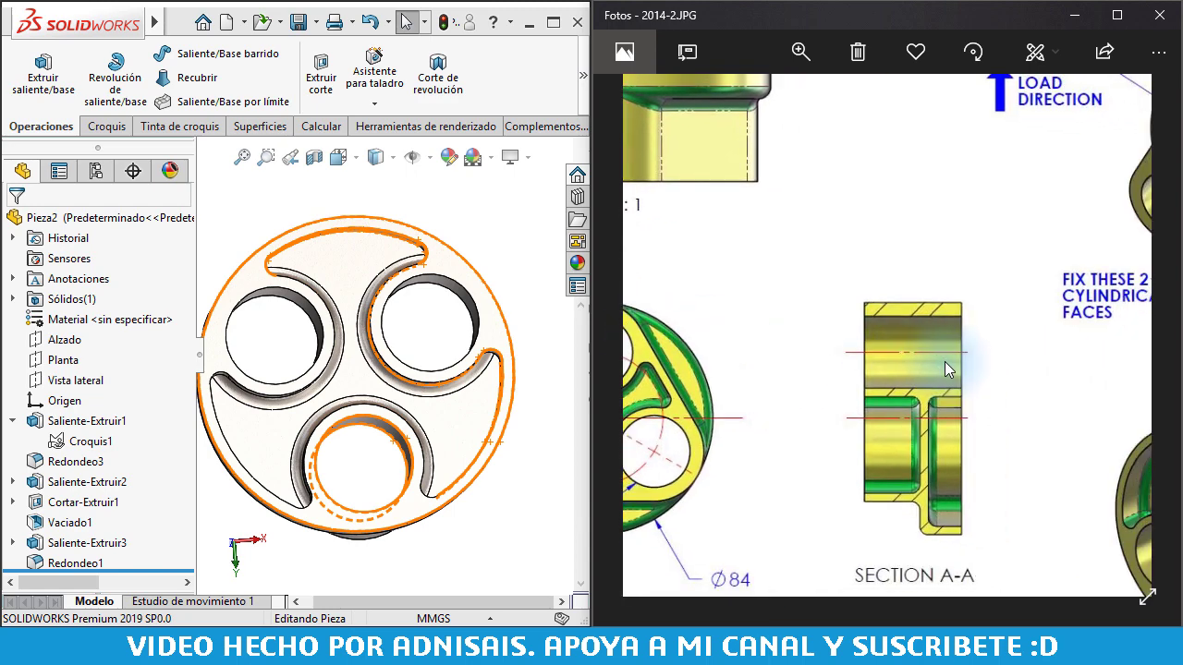
{"action": "scroll", "coordinate": [967, 375], "scroll_direction": "down", "scroll_amount": 1}
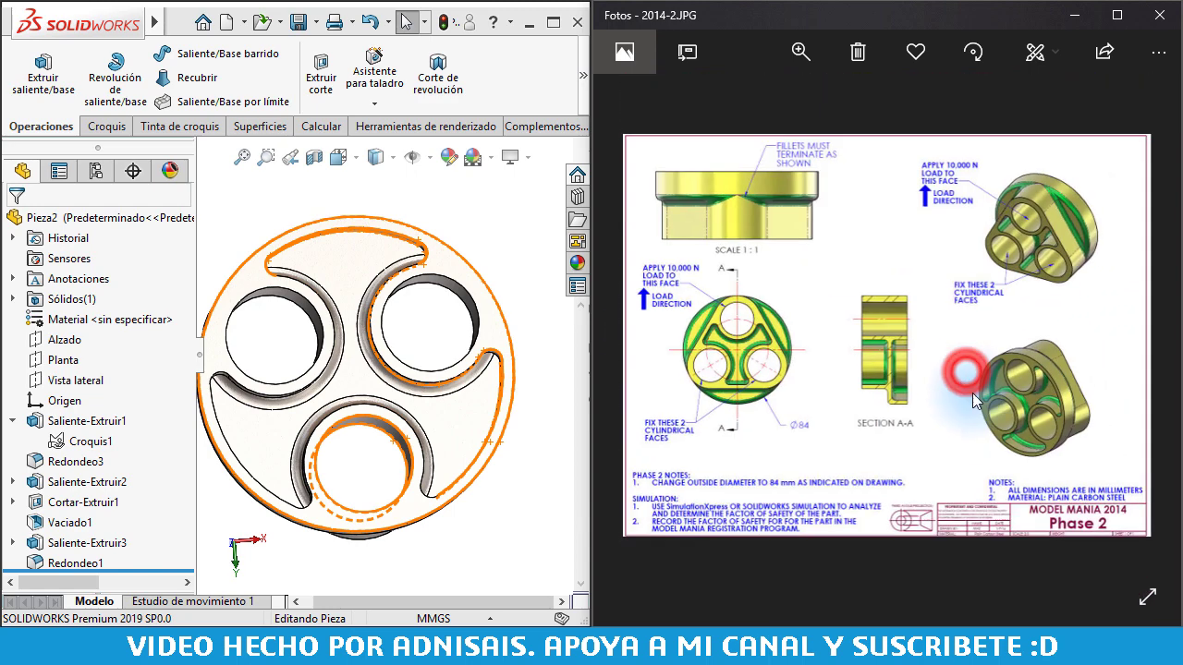
Step: Zoom into the drawing's isometric views, then fit the whole Phase 2 sheet
{"action": "scroll", "coordinate": [850, 309], "scroll_direction": "up", "scroll_amount": 1}
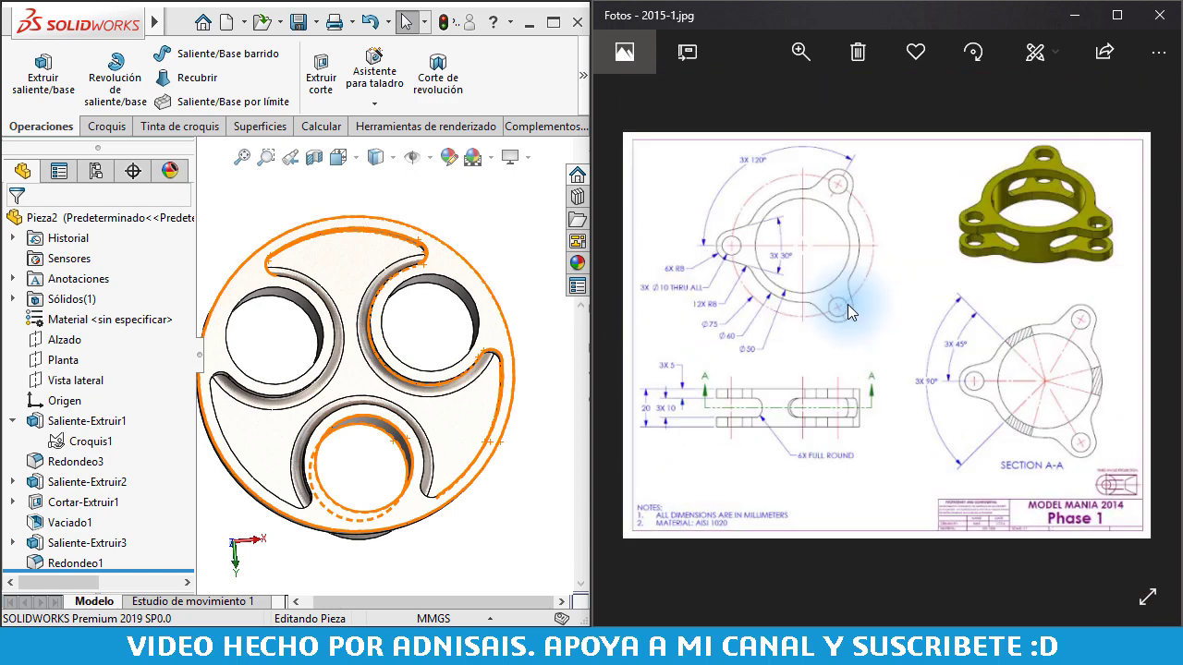
{"action": "scroll", "coordinate": [852, 310], "scroll_direction": "up", "scroll_amount": 1}
{"action": "scroll", "coordinate": [859, 311], "scroll_direction": "down", "scroll_amount": 1}
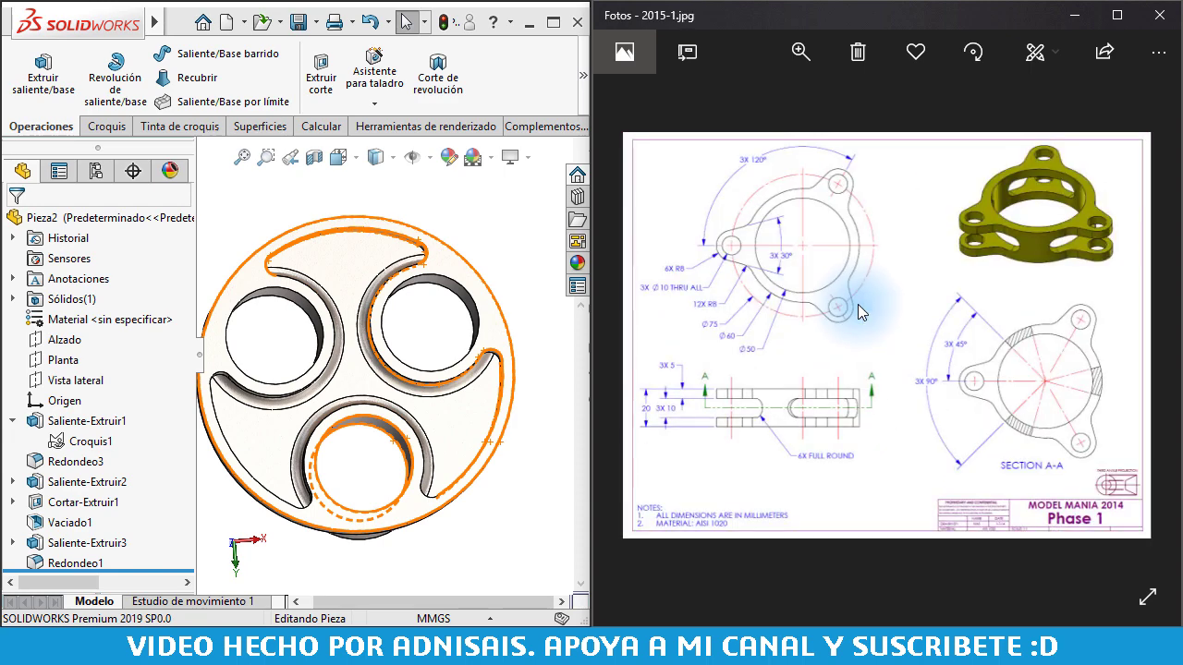
{"action": "scroll", "coordinate": [858, 311], "scroll_direction": "up", "scroll_amount": 1}
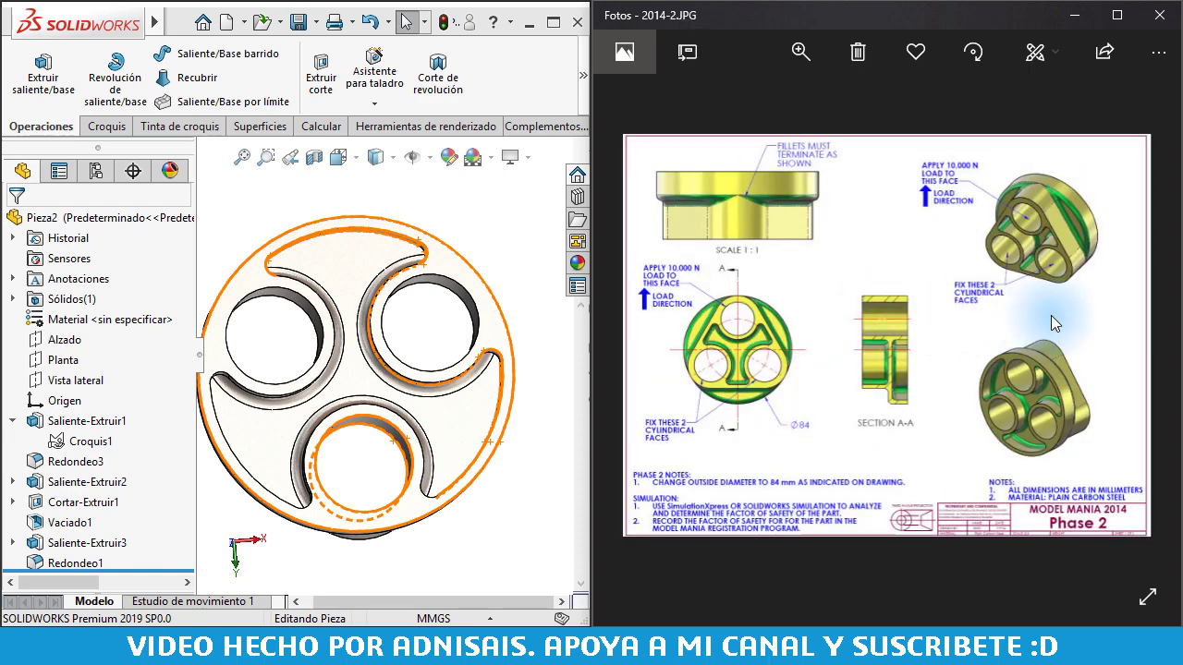
{"action": "double_click", "coordinate": [1082, 290]}
{"action": "left_click_drag", "start_coordinate": [1088, 377], "coordinate": [1034, 382]}
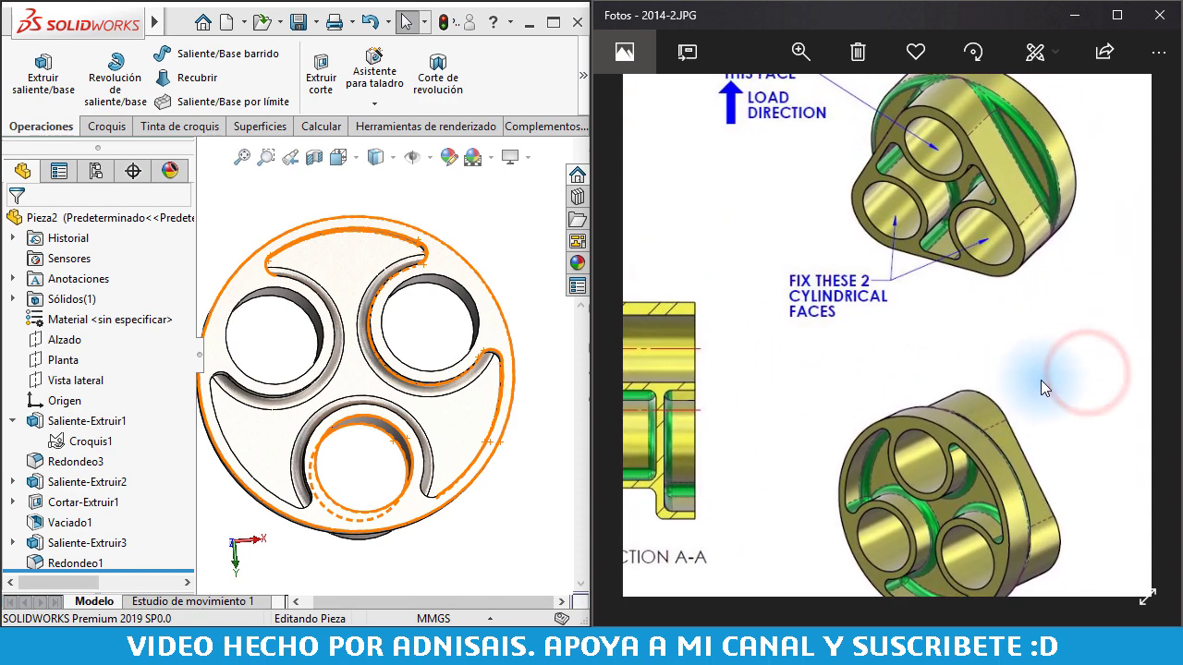
{"action": "double_click", "coordinate": [1032, 384]}
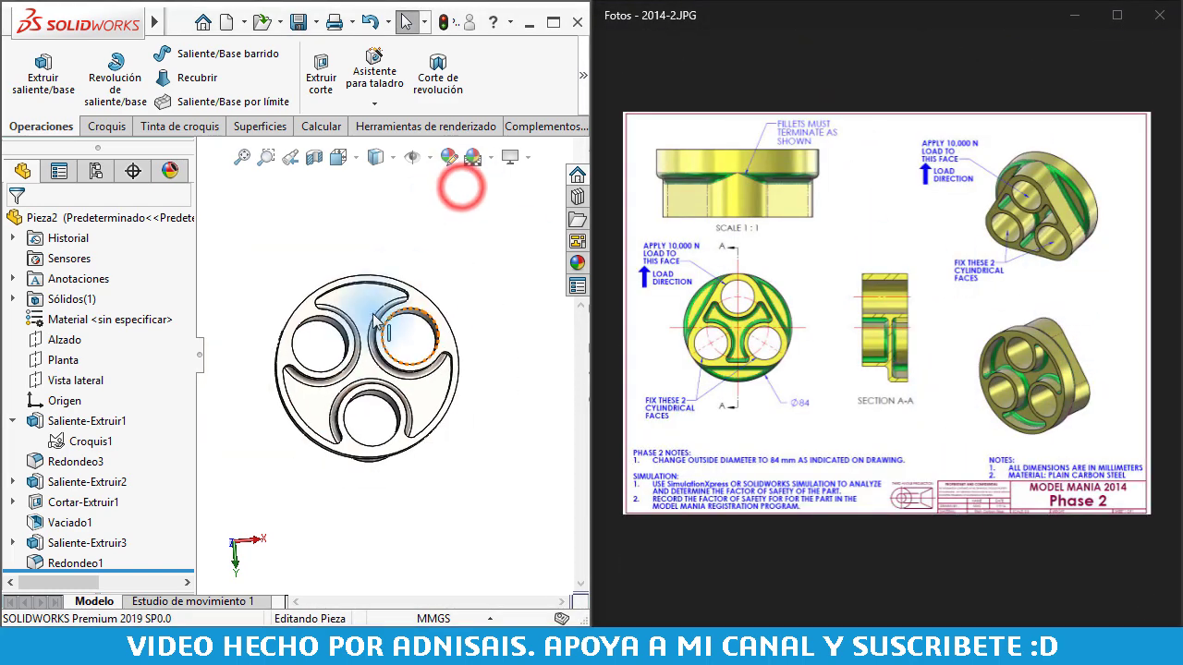
Step: Add the central face's edges to the 3 mm Redondeo1 fillet and orbit to check the rounds
{"action": "mouse_move", "coordinate": [465, 180]}
{"action": "middle_mouse_down"}
{"action": "mouse_move", "coordinate": [304, 320]}
{"action": "mouse_move", "coordinate": [283, 367]}
{"action": "middle_mouse_up"}
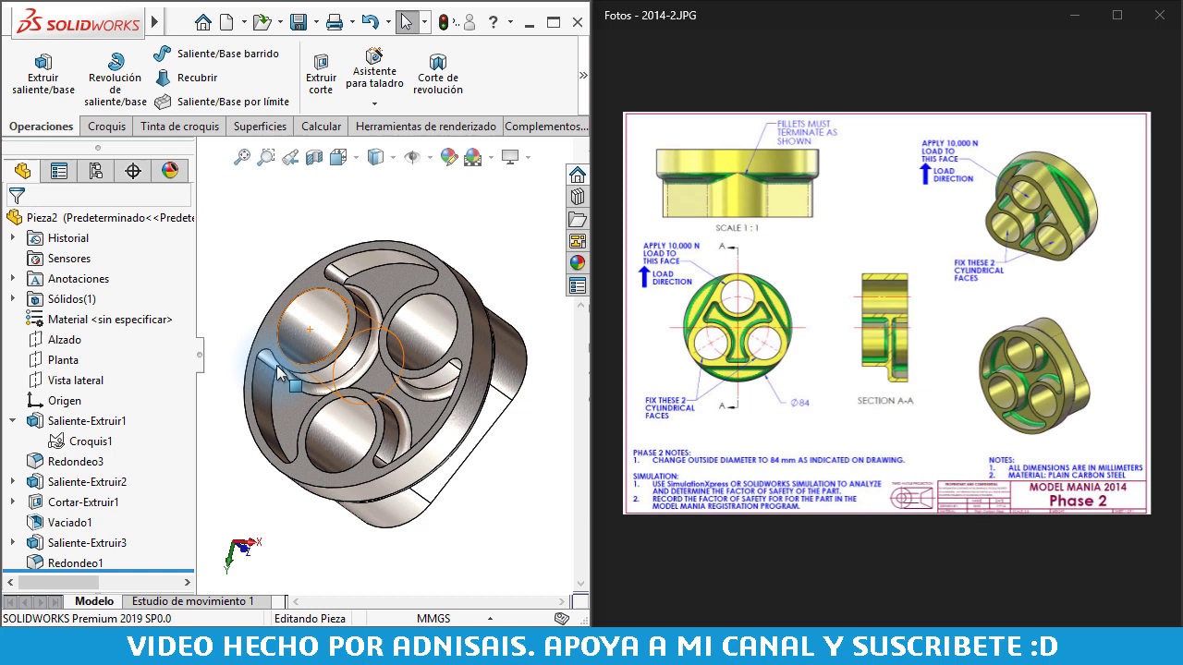
{"action": "left_click", "coordinate": [56, 561]}
{"action": "left_click", "coordinate": [71, 506]}
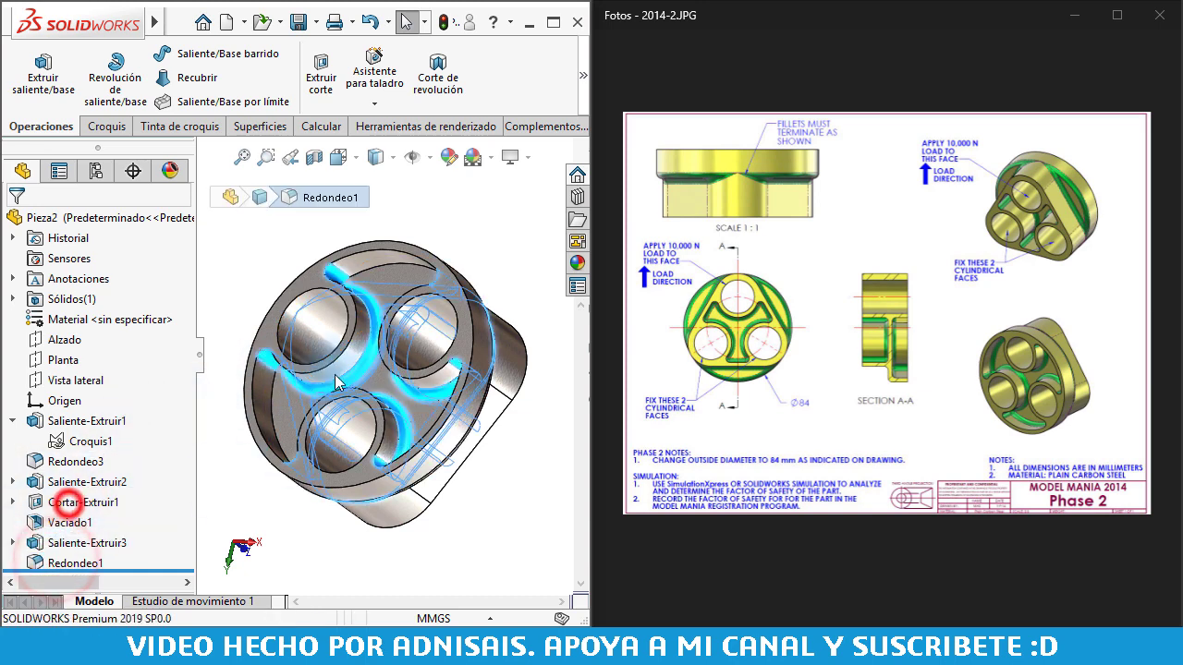
{"action": "left_click", "coordinate": [403, 281]}
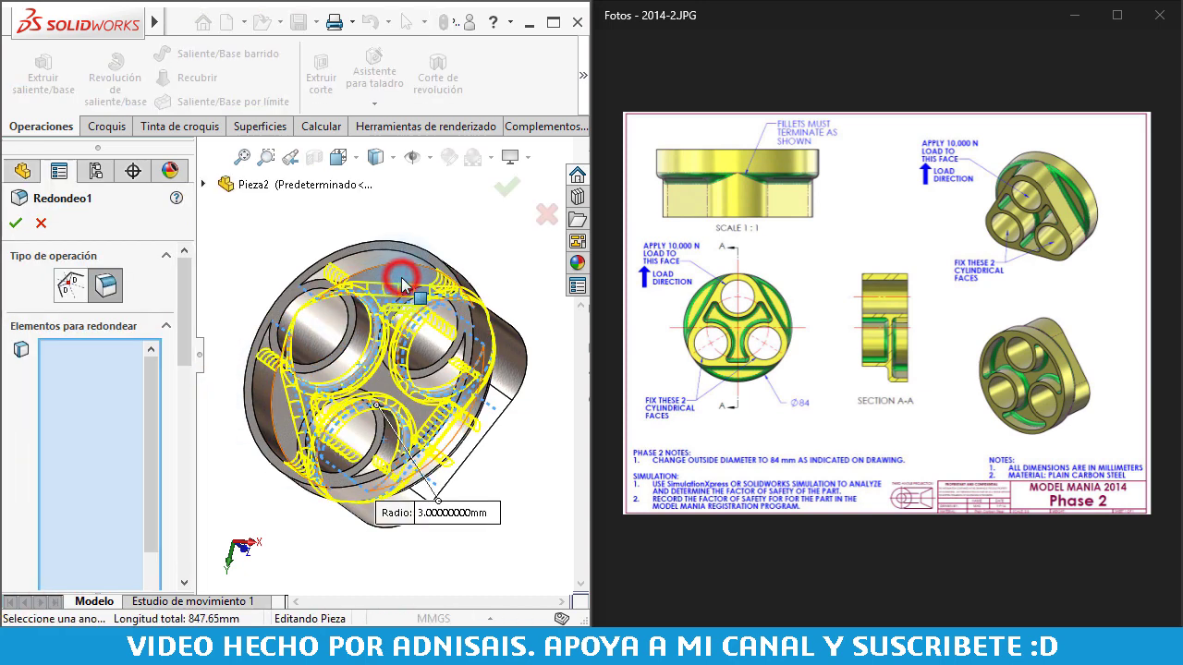
{"action": "left_click", "coordinate": [14, 224]}
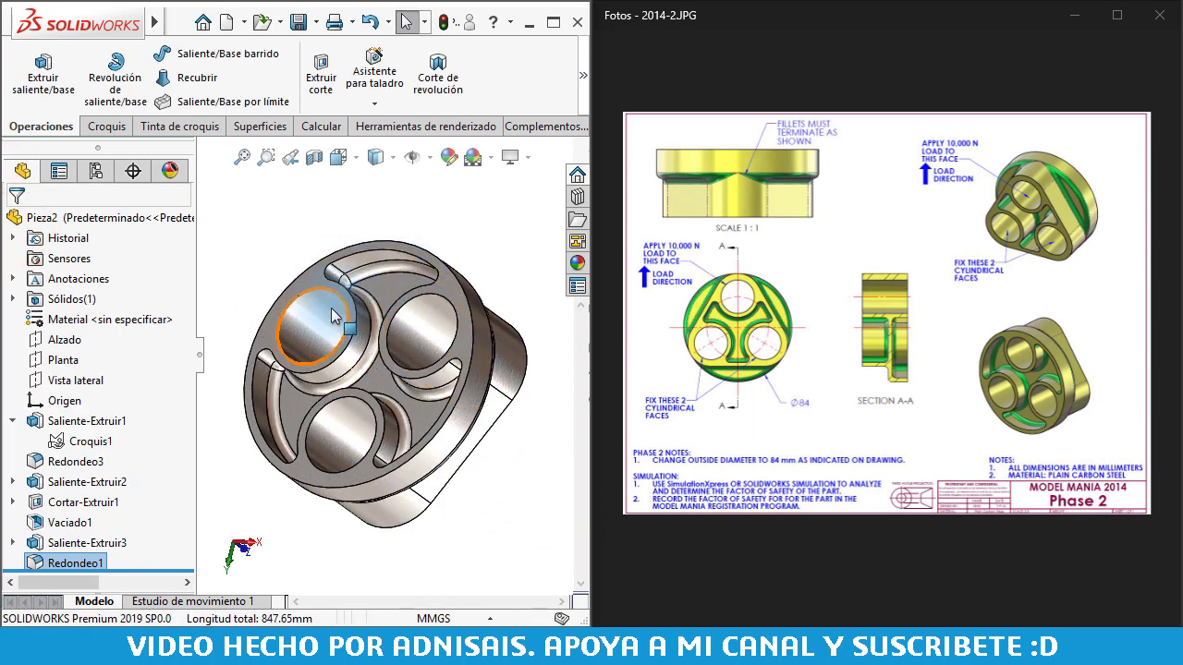
{"action": "left_click", "coordinate": [271, 412]}
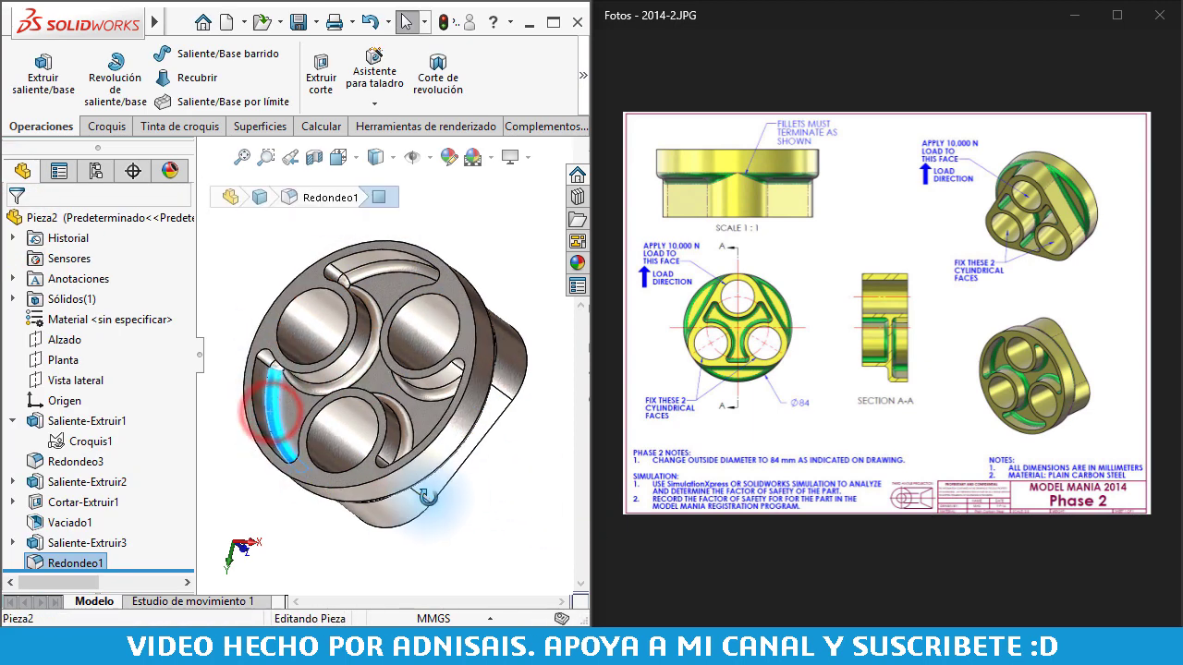
{"action": "mouse_move", "coordinate": [277, 406]}
{"action": "middle_mouse_down"}
{"action": "mouse_move", "coordinate": [492, 522]}
{"action": "mouse_move", "coordinate": [551, 525]}
{"action": "mouse_move", "coordinate": [534, 410]}
{"action": "mouse_move", "coordinate": [543, 479]}
{"action": "middle_mouse_up"}
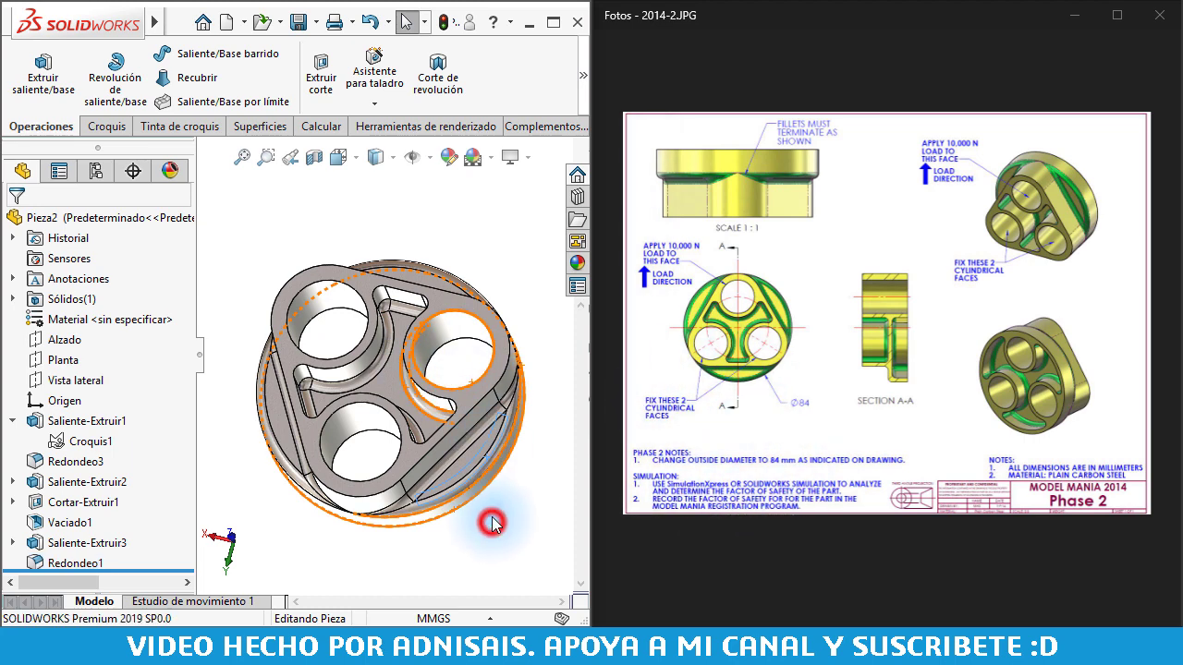
{"action": "key", "text": "ctrl+5"}
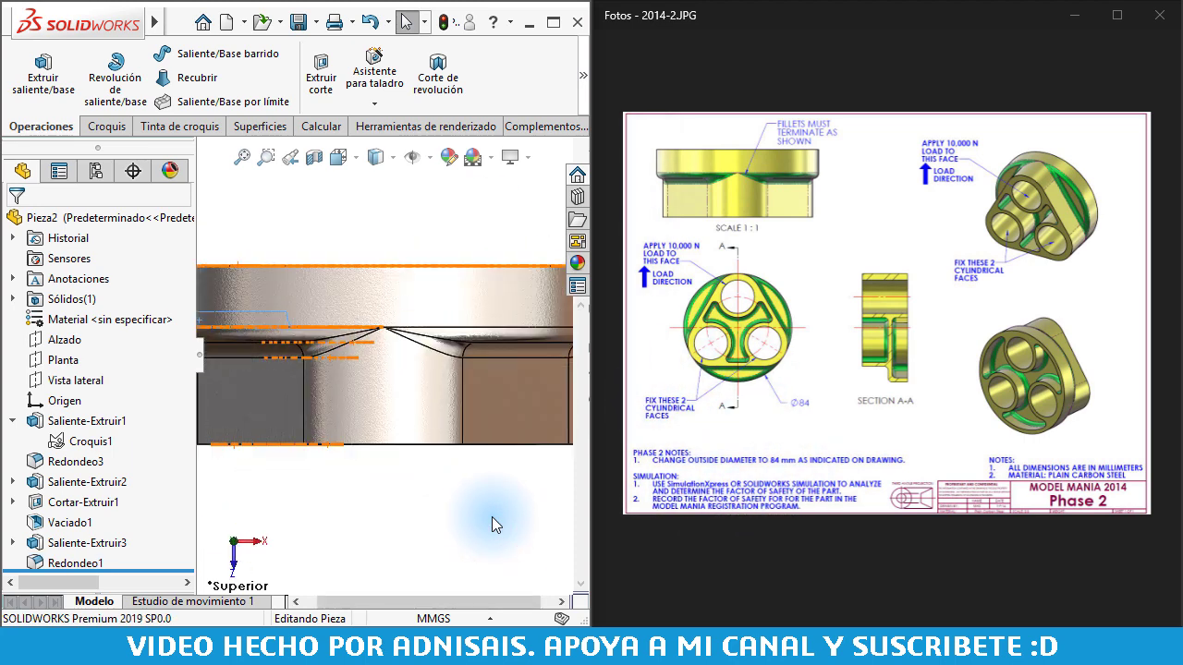
{"action": "key", "text": "ctrl+7"}
{"action": "left_click", "coordinate": [329, 527]}
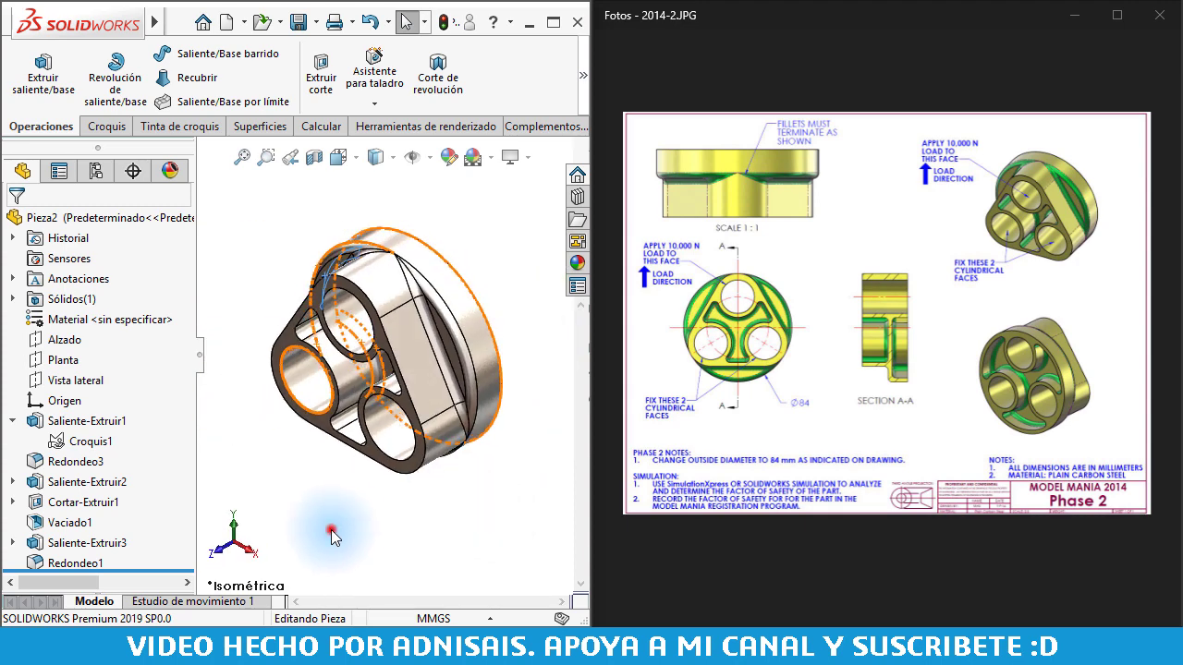
{"action": "left_click", "coordinate": [310, 390]}
{"action": "left_click", "coordinate": [400, 433], "text": "ctrl"}
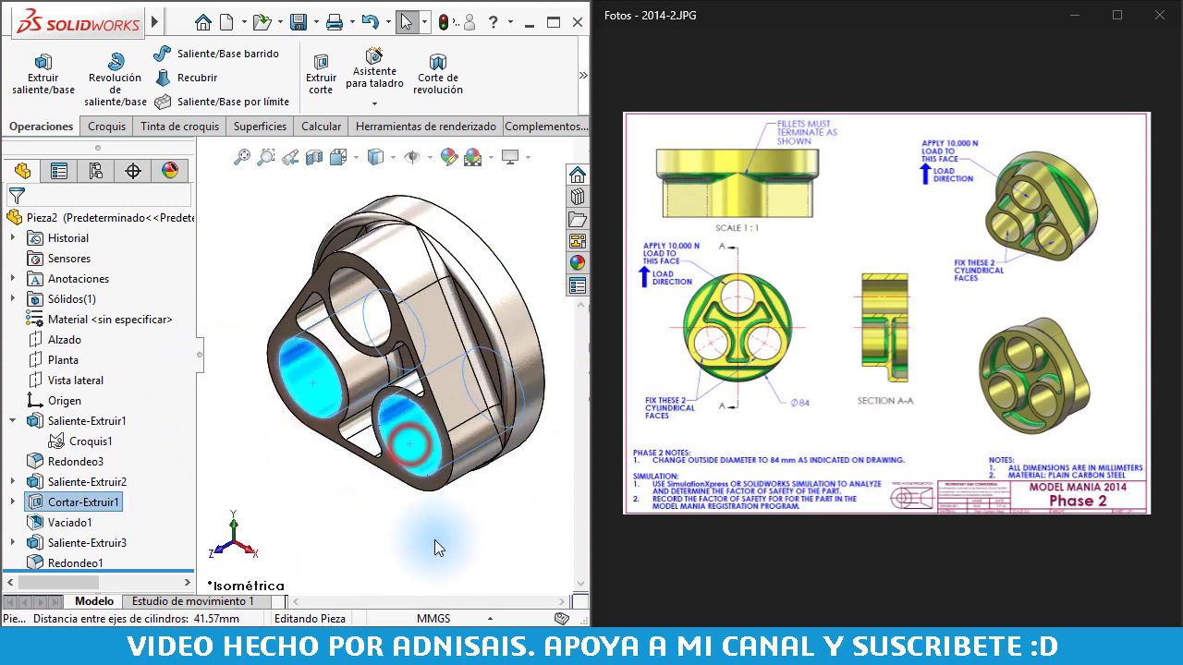
{"action": "left_click", "coordinate": [360, 309]}
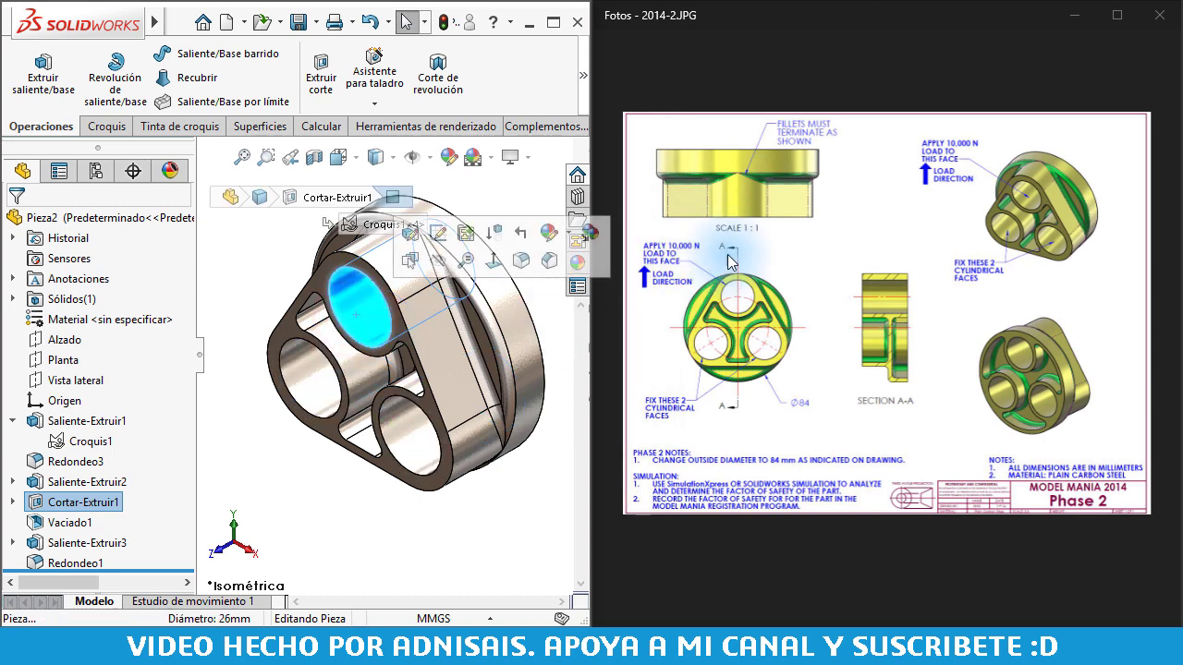
{"action": "left_click", "coordinate": [240, 264]}
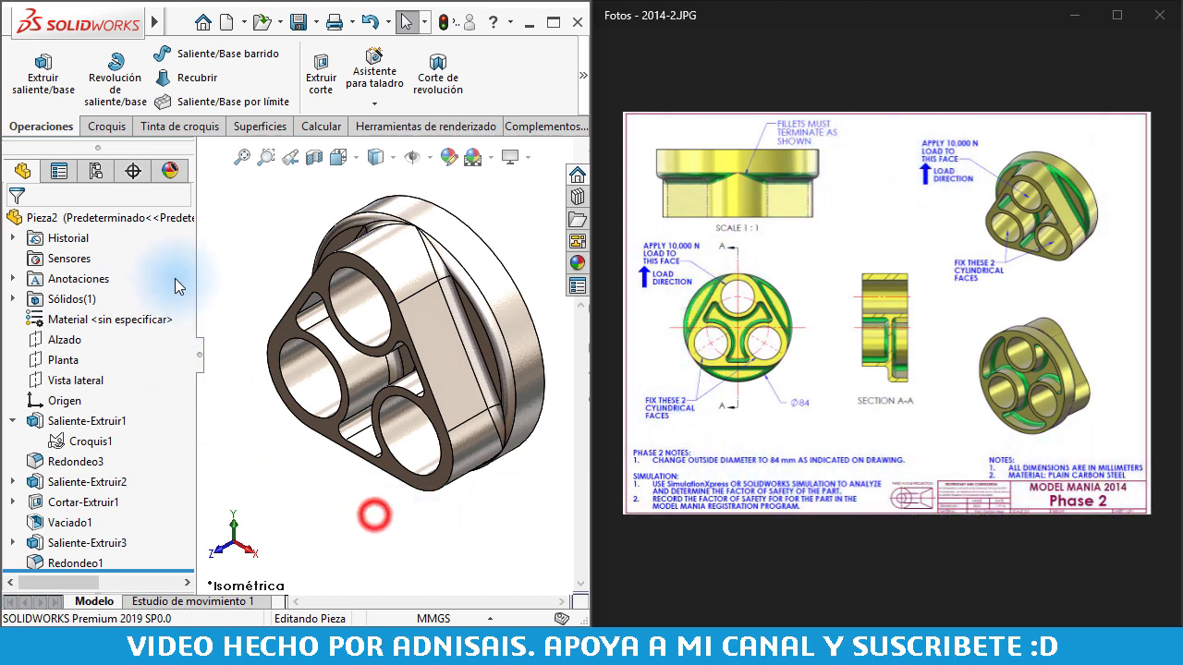
{"action": "left_click", "coordinate": [270, 256]}
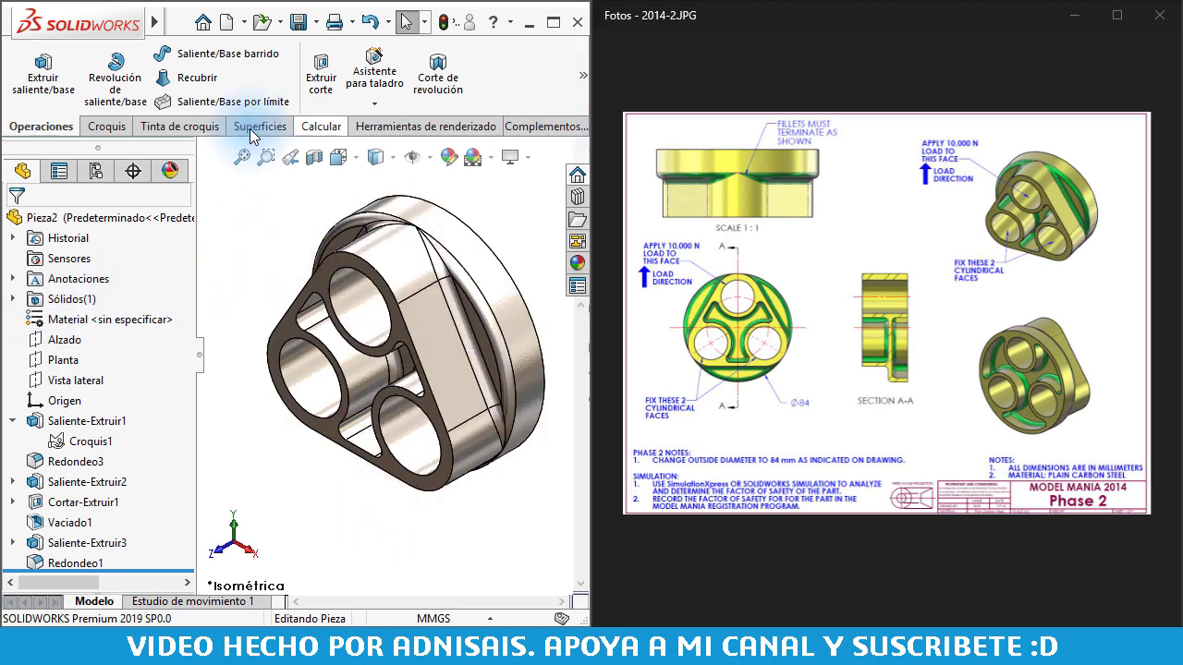
Step: Launch SimulationXpress from the Calcular tab and begin the study at the fixtures step
{"action": "left_click", "coordinate": [318, 127]}
{"action": "left_click", "coordinate": [582, 75]}
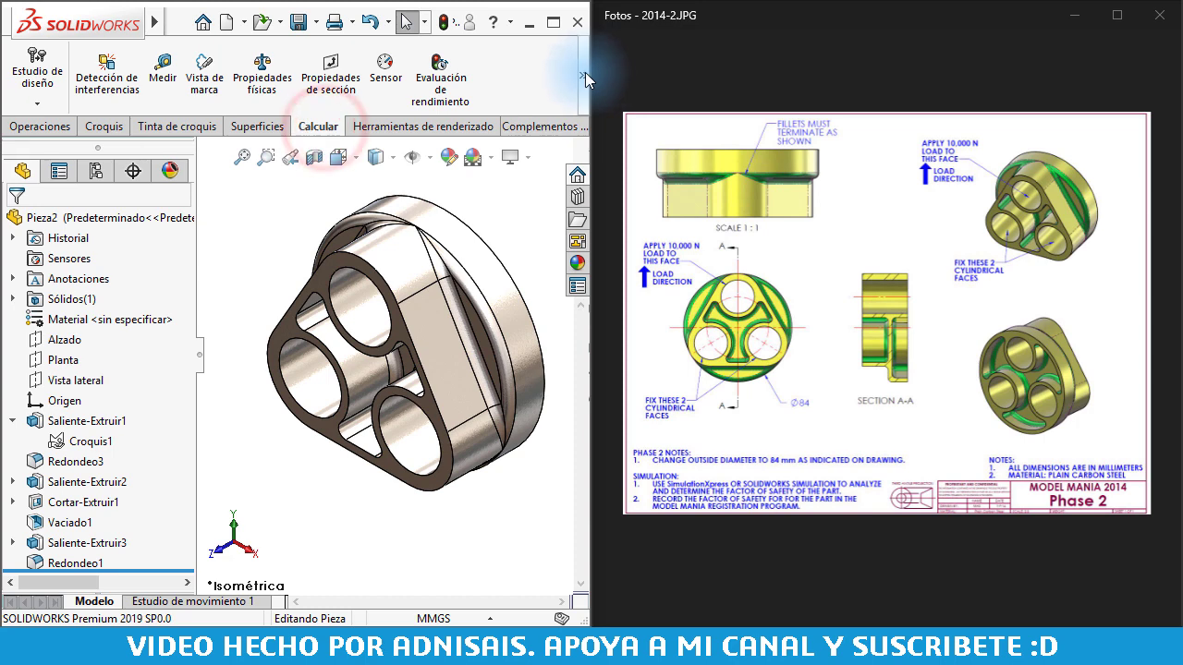
{"action": "left_click", "coordinate": [120, 240]}
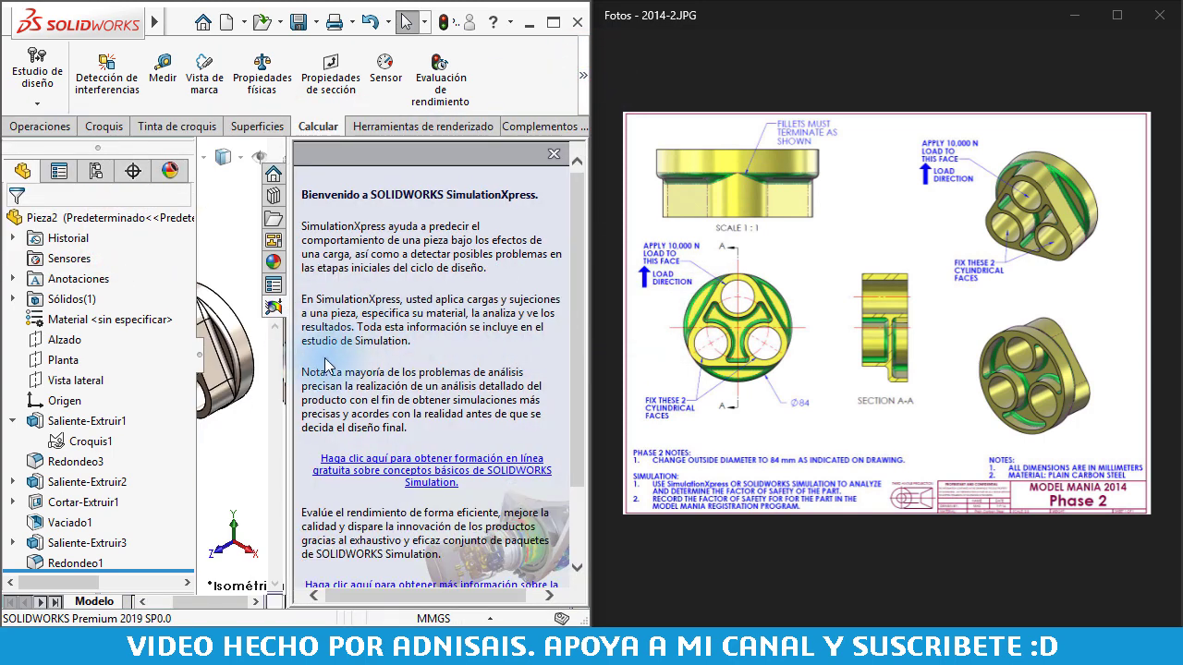
{"action": "left_click_drag", "start_coordinate": [289, 361], "coordinate": [446, 360]}
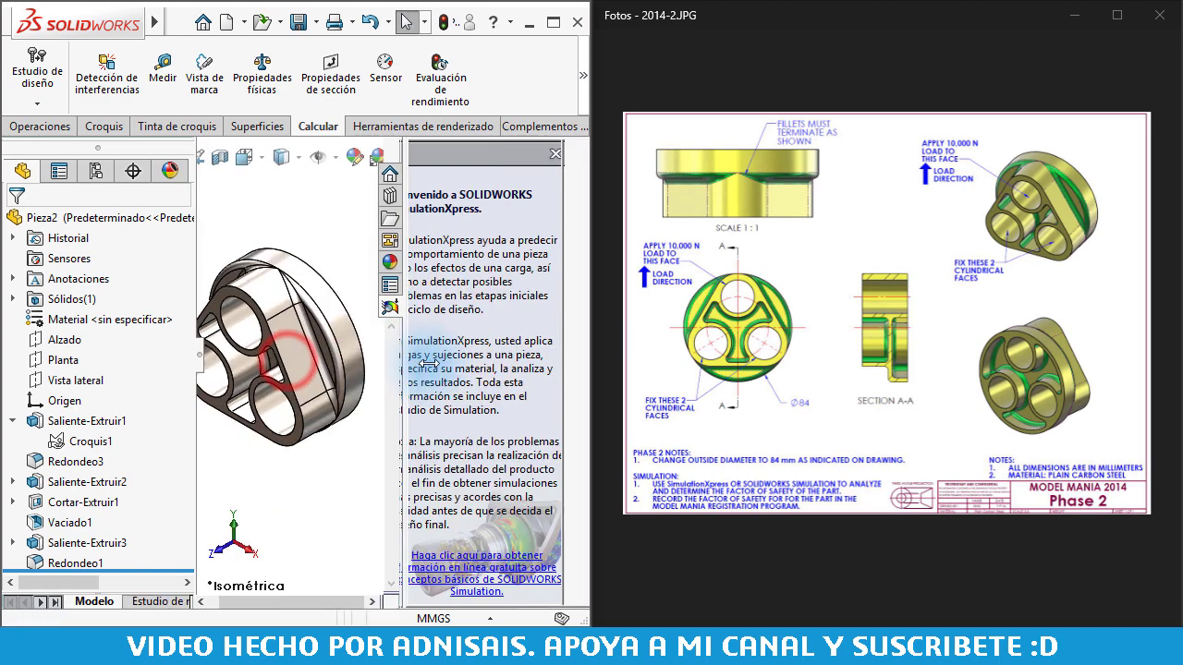
{"action": "left_click_drag", "start_coordinate": [196, 310], "coordinate": [152, 310]}
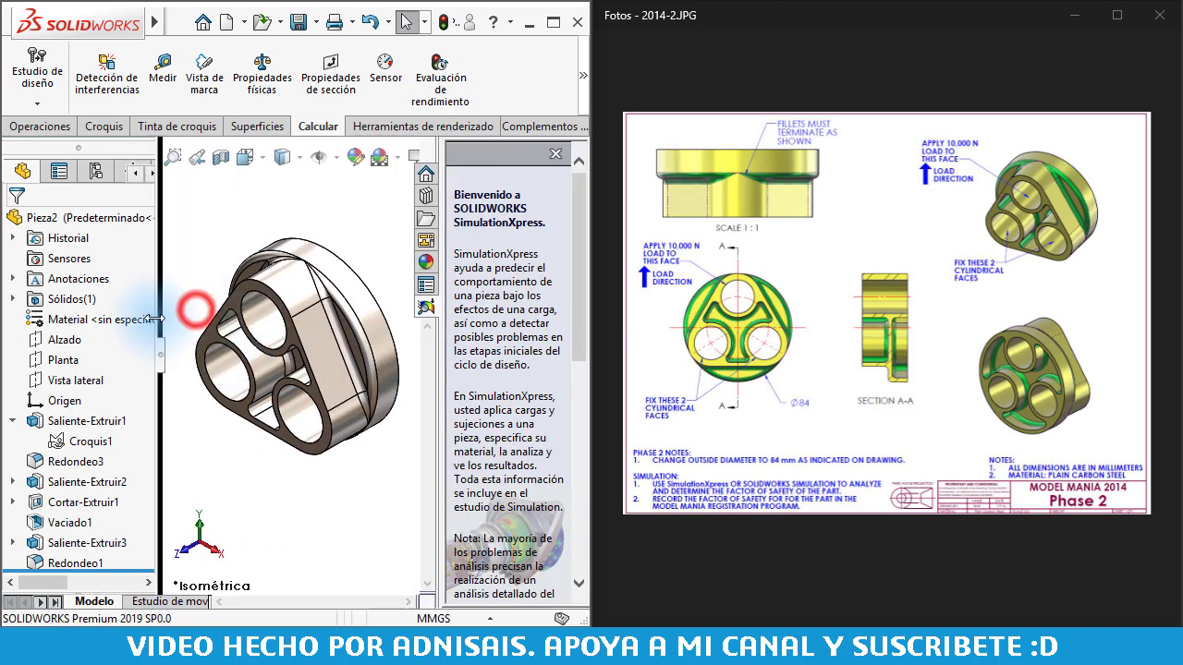
{"action": "left_click_drag", "start_coordinate": [580, 247], "coordinate": [580, 452]}
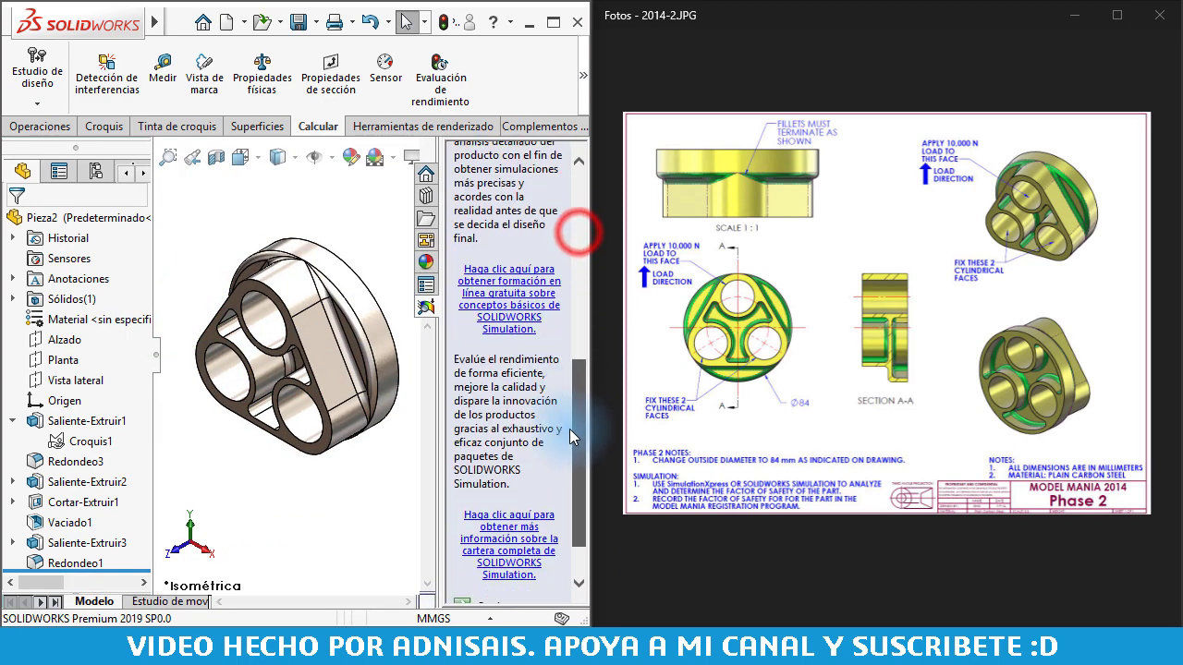
{"action": "left_click", "coordinate": [502, 586]}
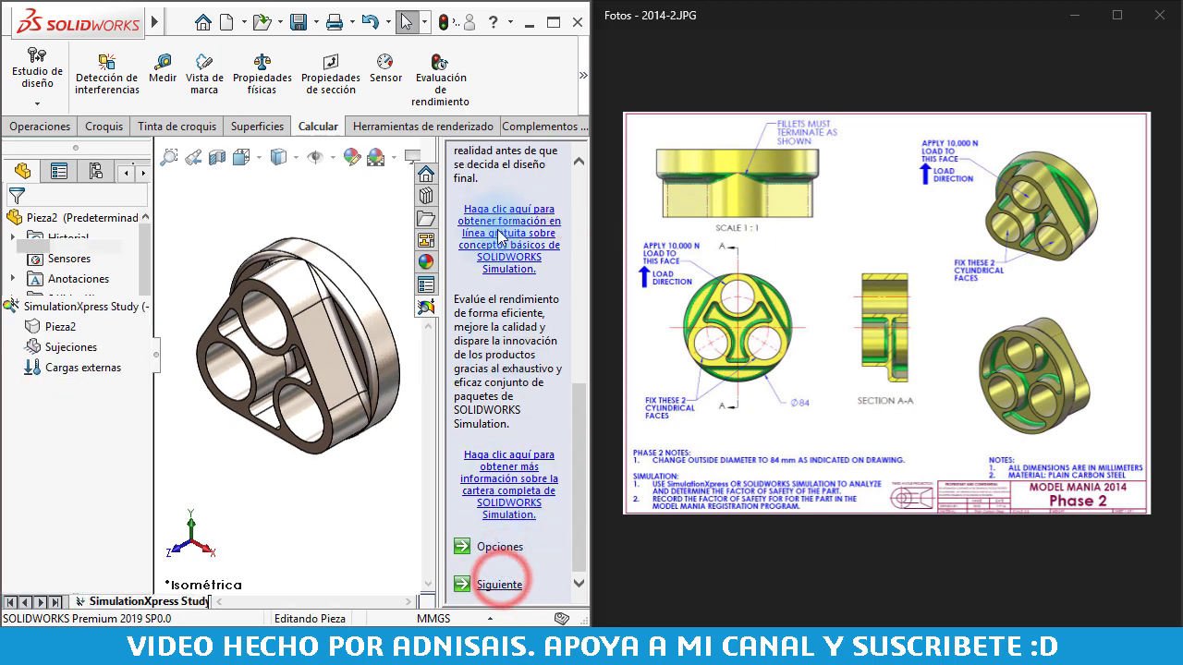
Step: Fix the two cylindrical bore faces as a fixed fixture and move on to loads
{"action": "scroll", "coordinate": [487, 493], "scroll_direction": "down", "scroll_amount": 1}
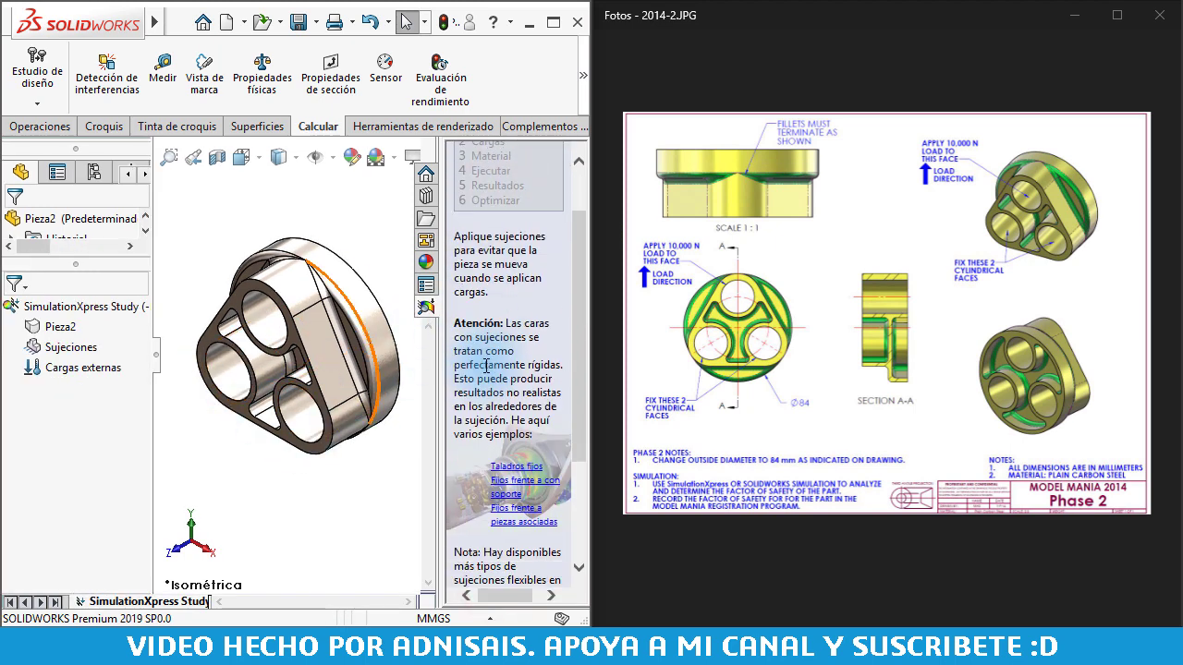
{"action": "scroll", "coordinate": [487, 493], "scroll_direction": "down", "scroll_amount": 3}
{"action": "left_click", "coordinate": [502, 499]}
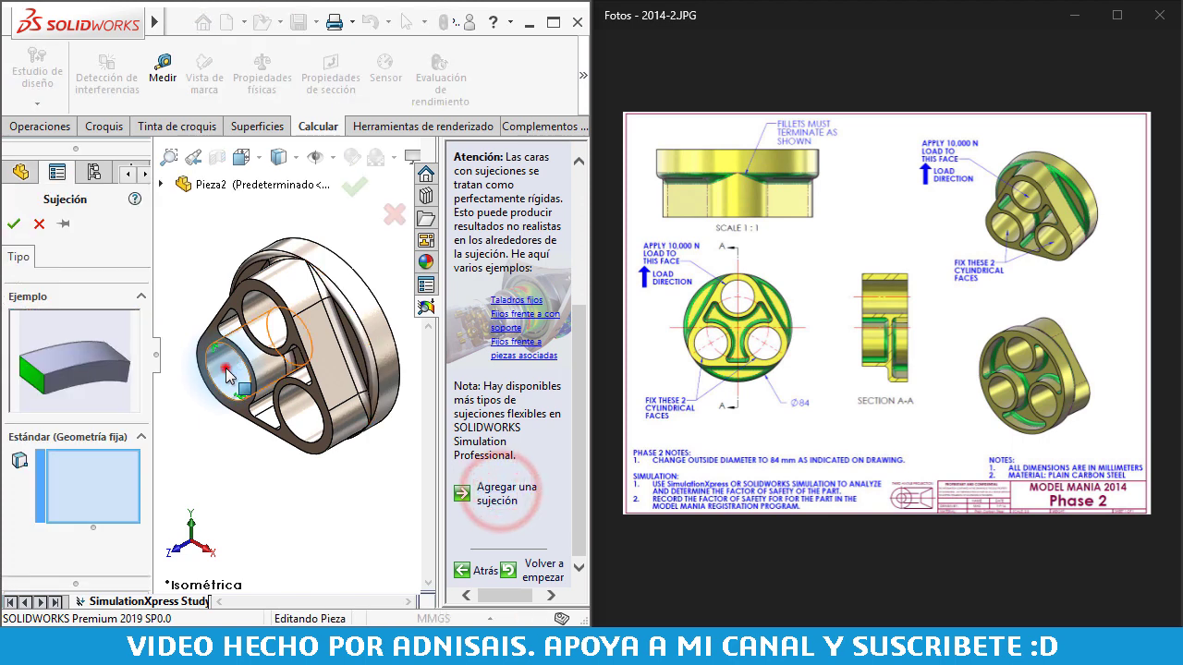
{"action": "left_click", "coordinate": [222, 356]}
{"action": "left_click", "coordinate": [298, 419]}
{"action": "left_click", "coordinate": [13, 223]}
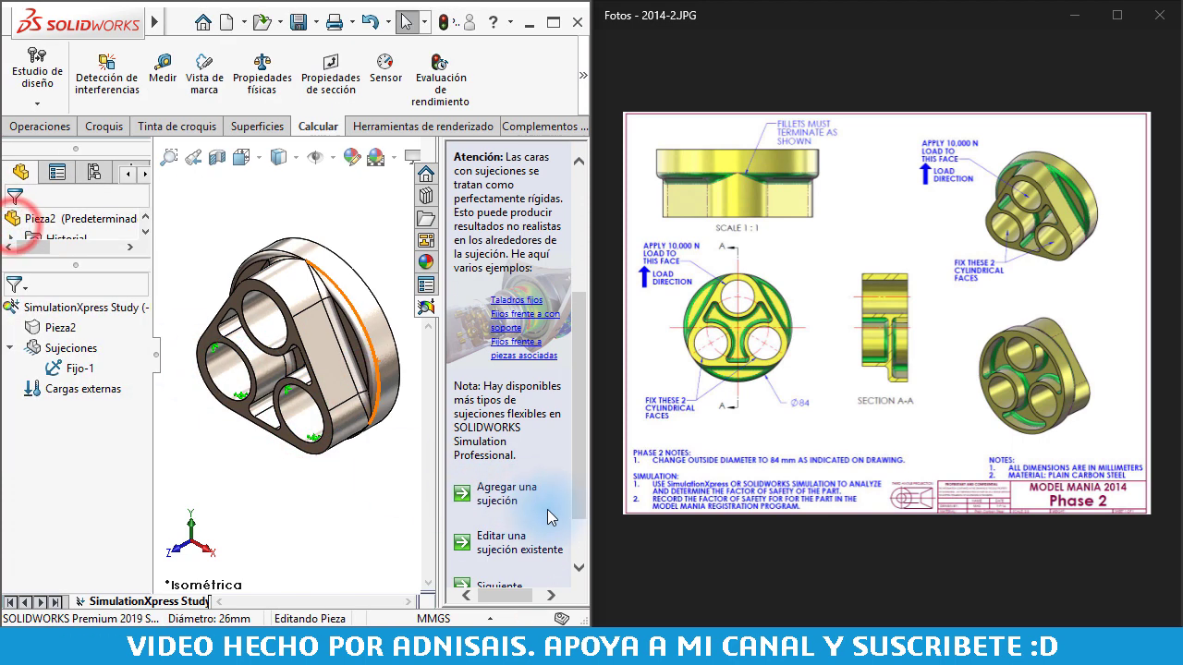
{"action": "scroll", "coordinate": [523, 541], "scroll_direction": "down", "scroll_amount": 2}
{"action": "left_click", "coordinate": [497, 519]}
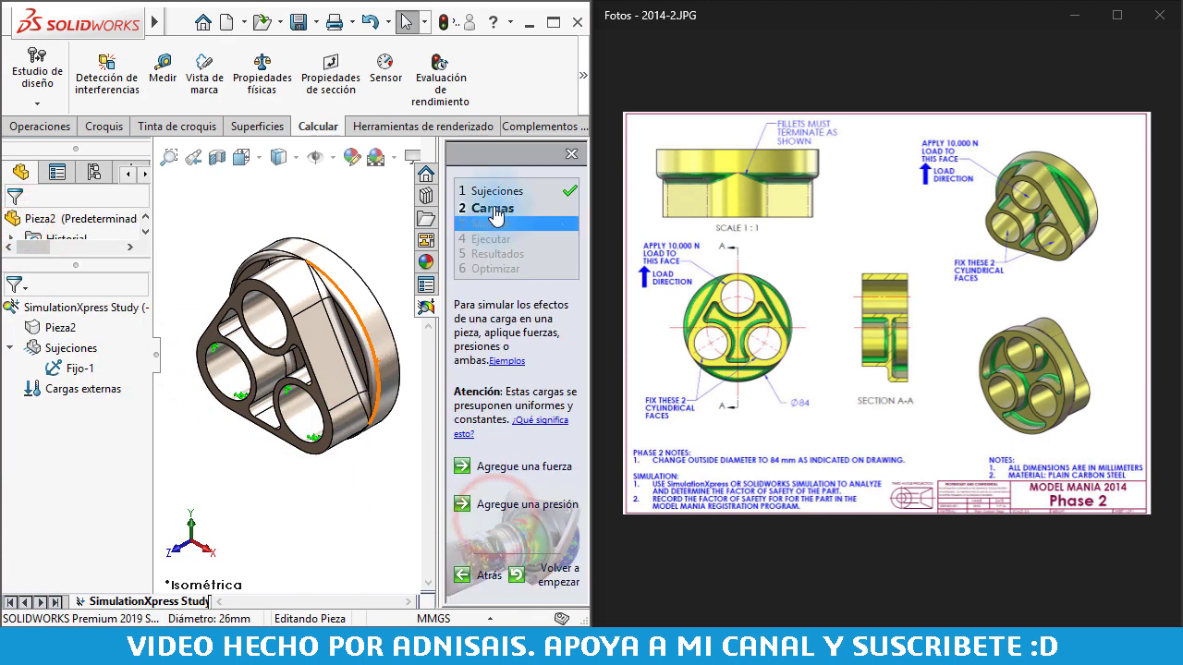
Step: Add a force on the upper bore face, directed by the Planta plane
{"action": "left_click", "coordinate": [524, 467]}
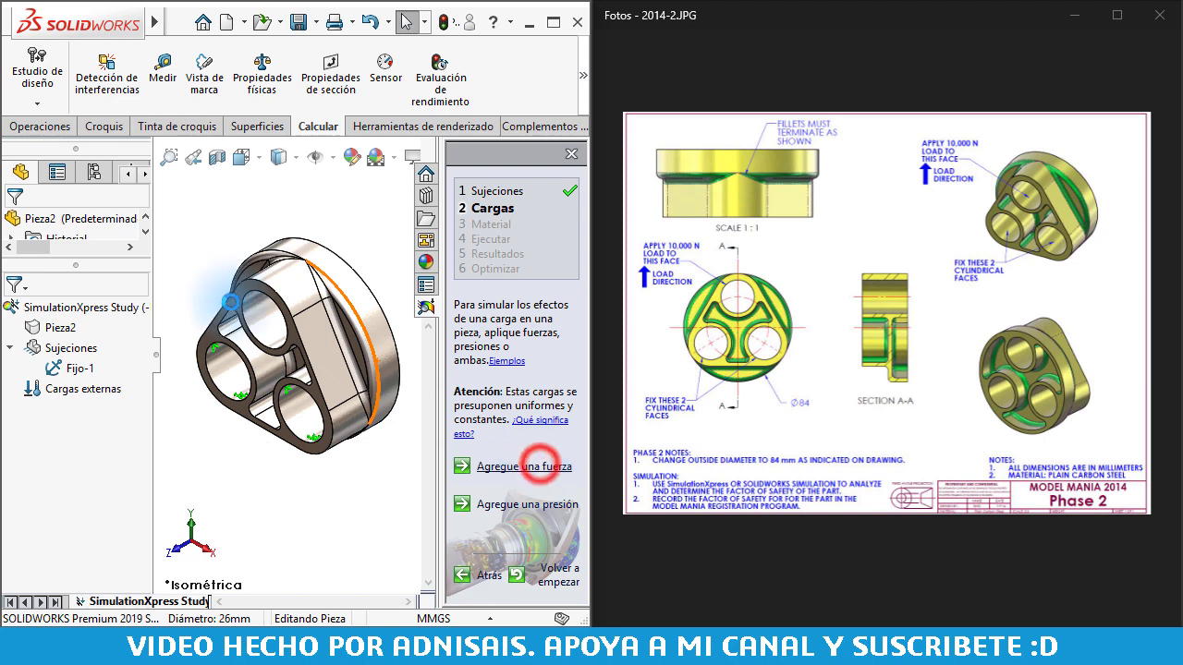
{"action": "left_click", "coordinate": [264, 312]}
{"action": "left_click", "coordinate": [78, 431]}
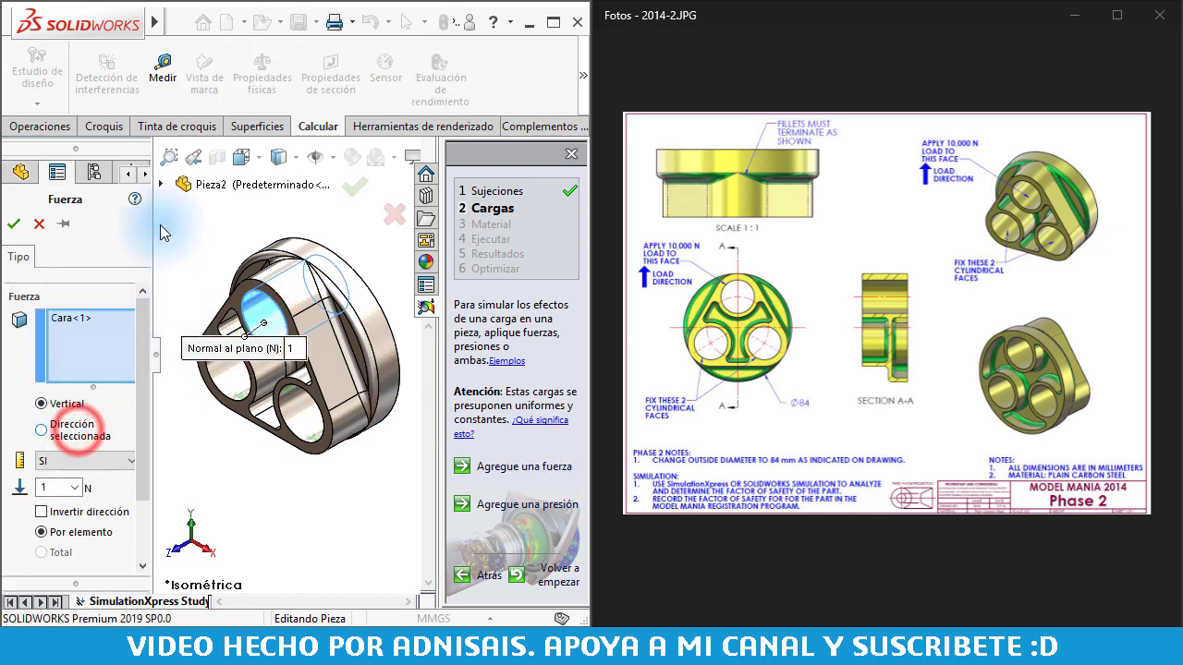
{"action": "left_click", "coordinate": [162, 184]}
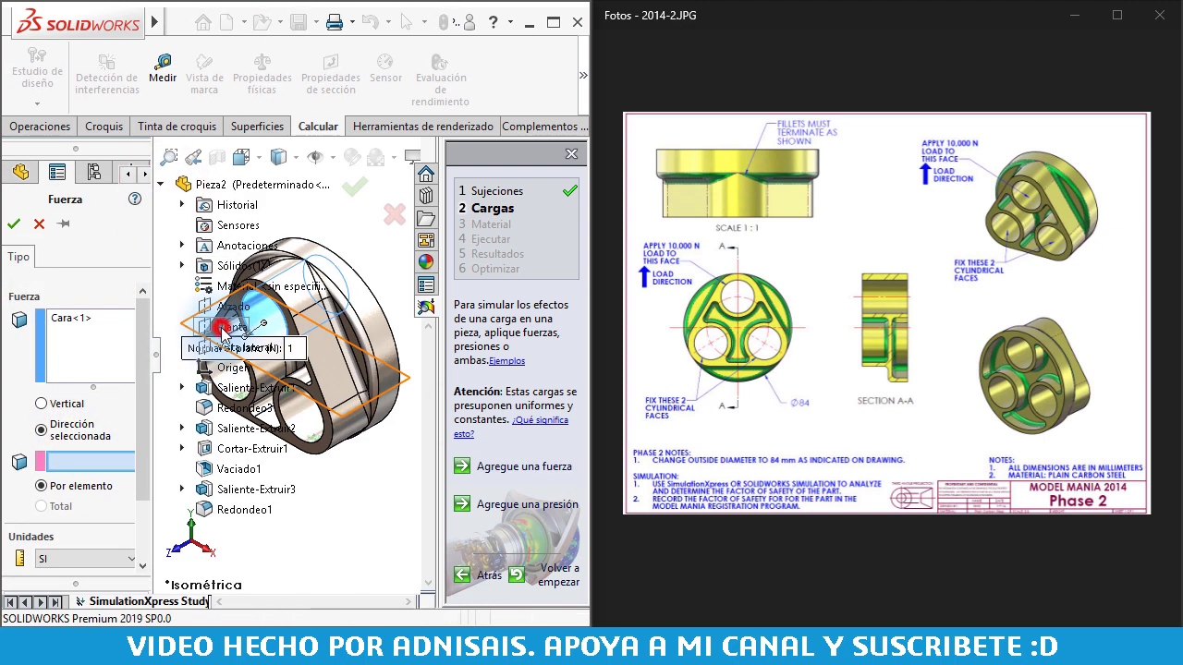
{"action": "left_click", "coordinate": [225, 328]}
Step: Confirm the 10000 N Fuerza-1 load and advance the study to the material step
{"action": "left_click_drag", "start_coordinate": [141, 427], "coordinate": [141, 473]}
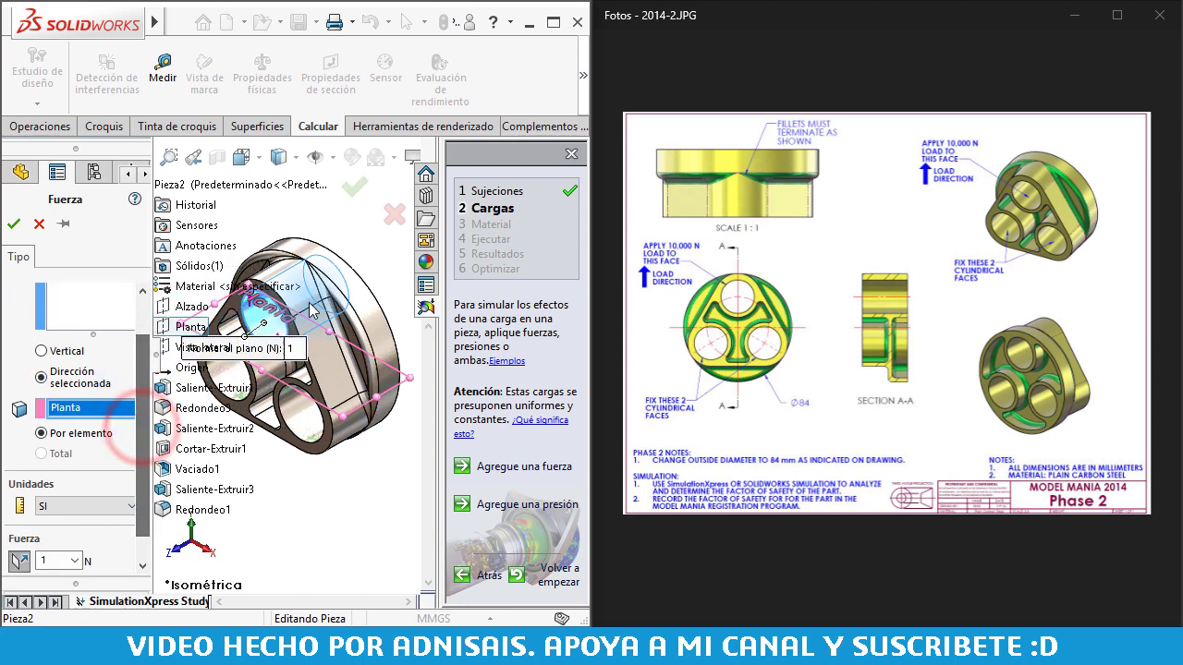
{"action": "scroll", "coordinate": [295, 406], "scroll_direction": "down", "scroll_amount": 3}
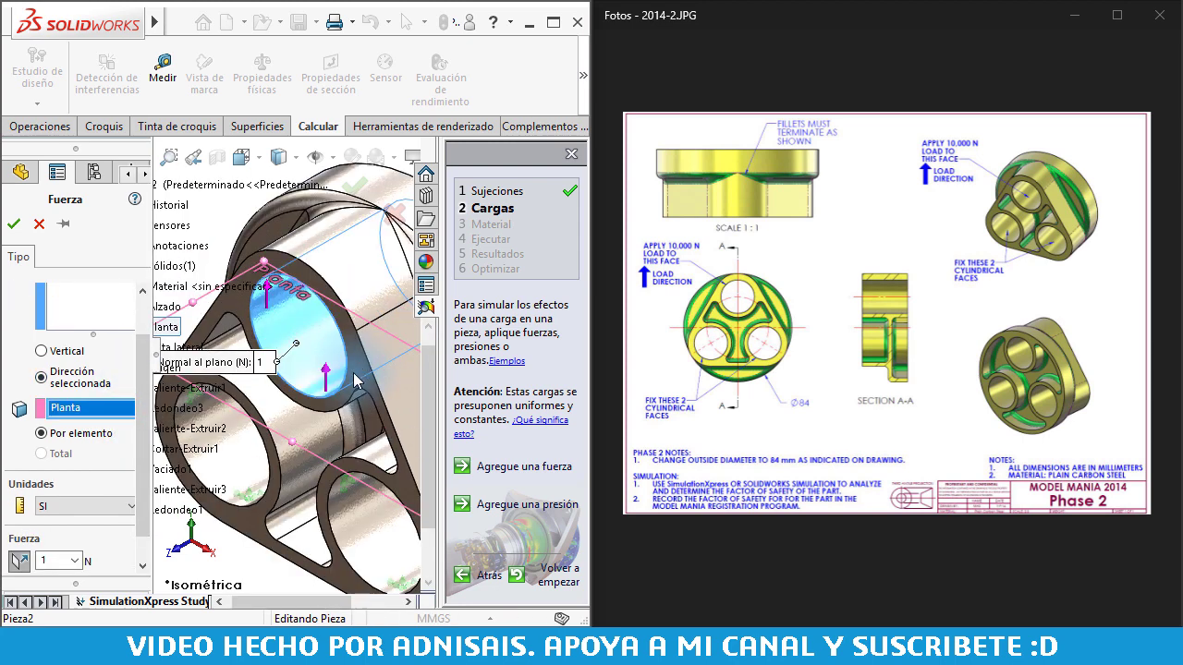
{"action": "scroll", "coordinate": [296, 409], "scroll_direction": "down", "scroll_amount": 3}
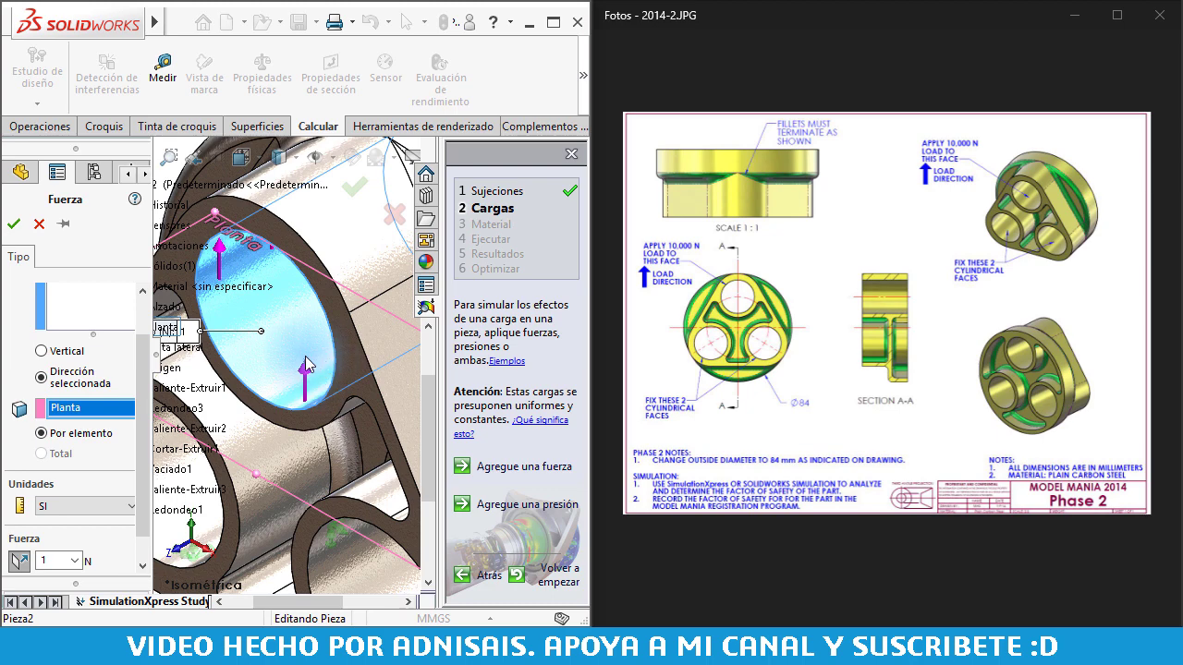
{"action": "scroll", "coordinate": [397, 415], "scroll_direction": "up", "scroll_amount": 2}
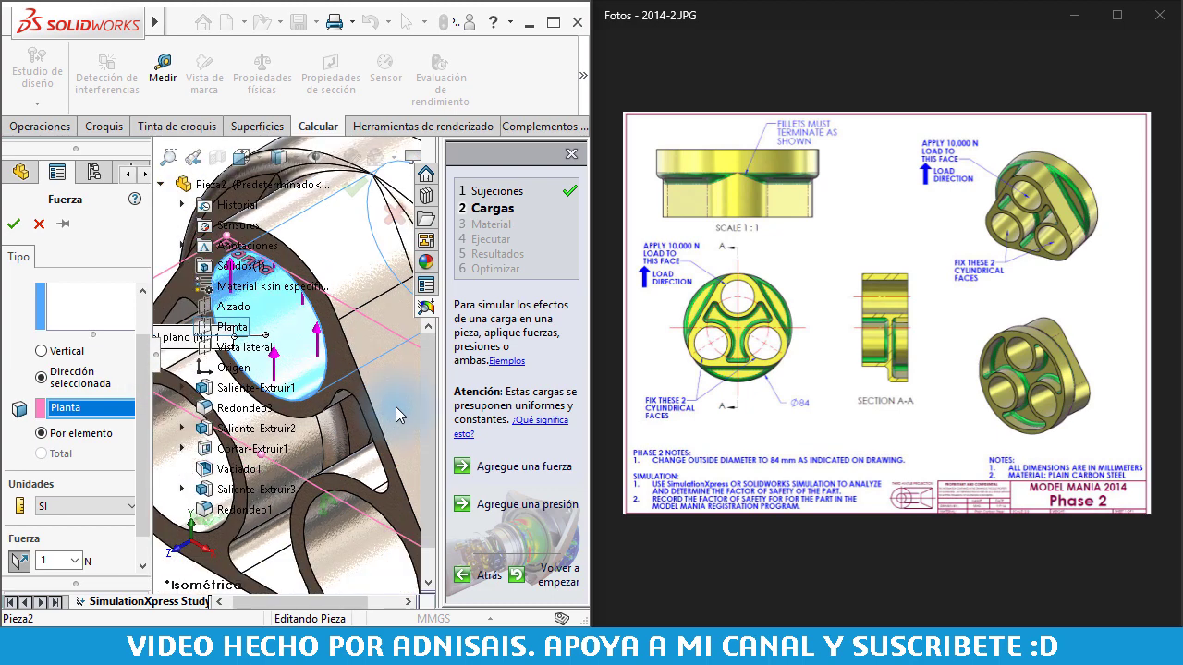
{"action": "scroll", "coordinate": [397, 415], "scroll_direction": "up", "scroll_amount": 3}
{"action": "scroll", "coordinate": [336, 420], "scroll_direction": "up", "scroll_amount": 3}
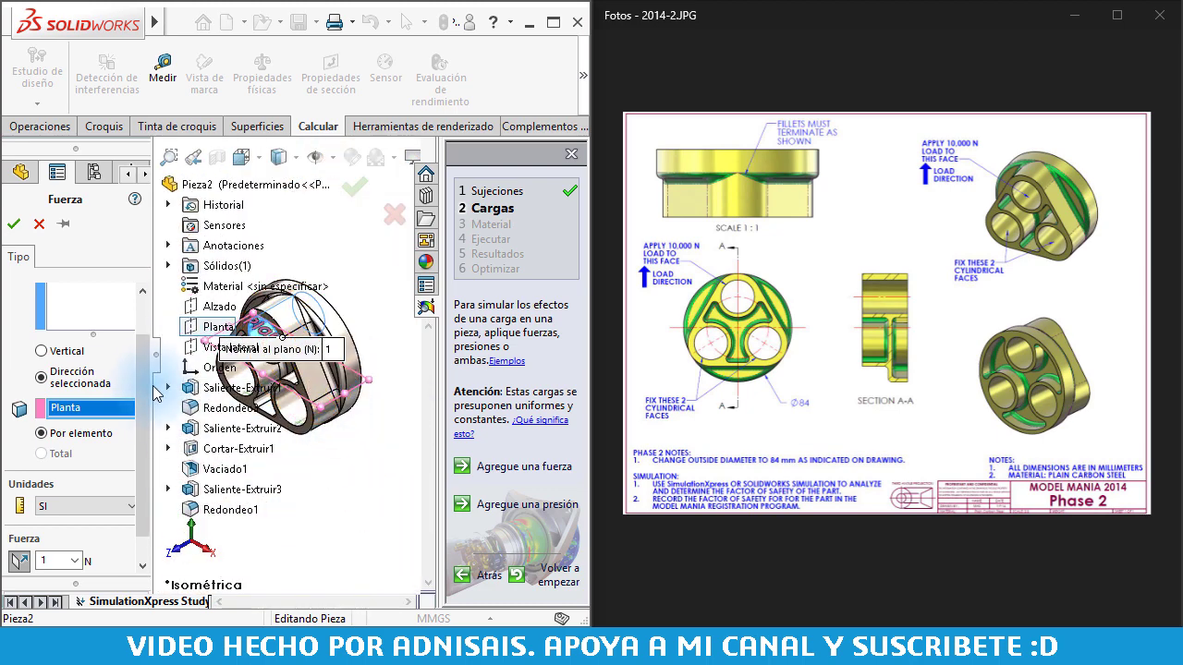
{"action": "left_click_drag", "start_coordinate": [144, 347], "coordinate": [148, 374]}
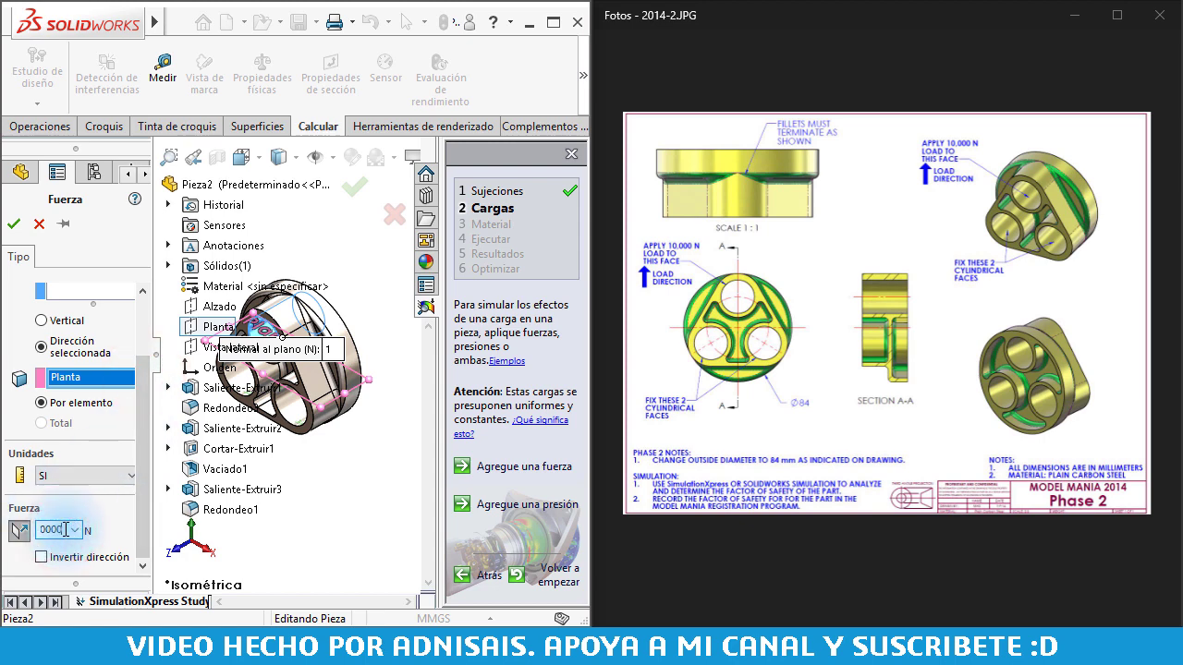
{"action": "left_click", "coordinate": [13, 261]}
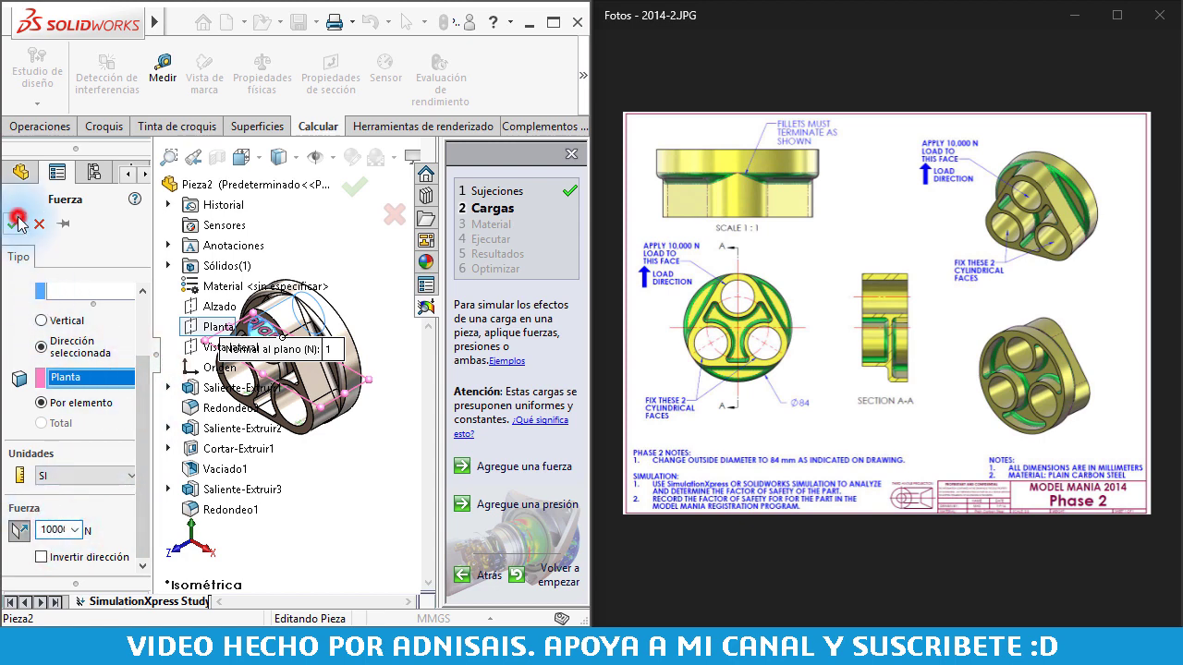
{"action": "left_click", "coordinate": [17, 221]}
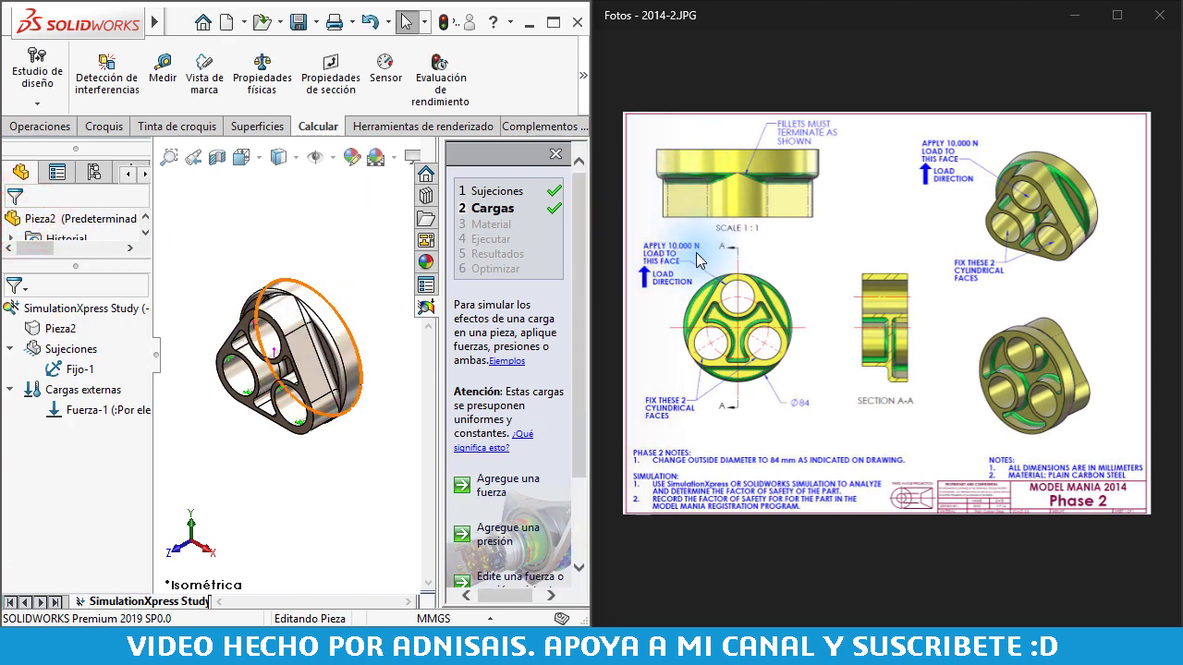
{"action": "left_click_drag", "start_coordinate": [579, 476], "coordinate": [580, 492]}
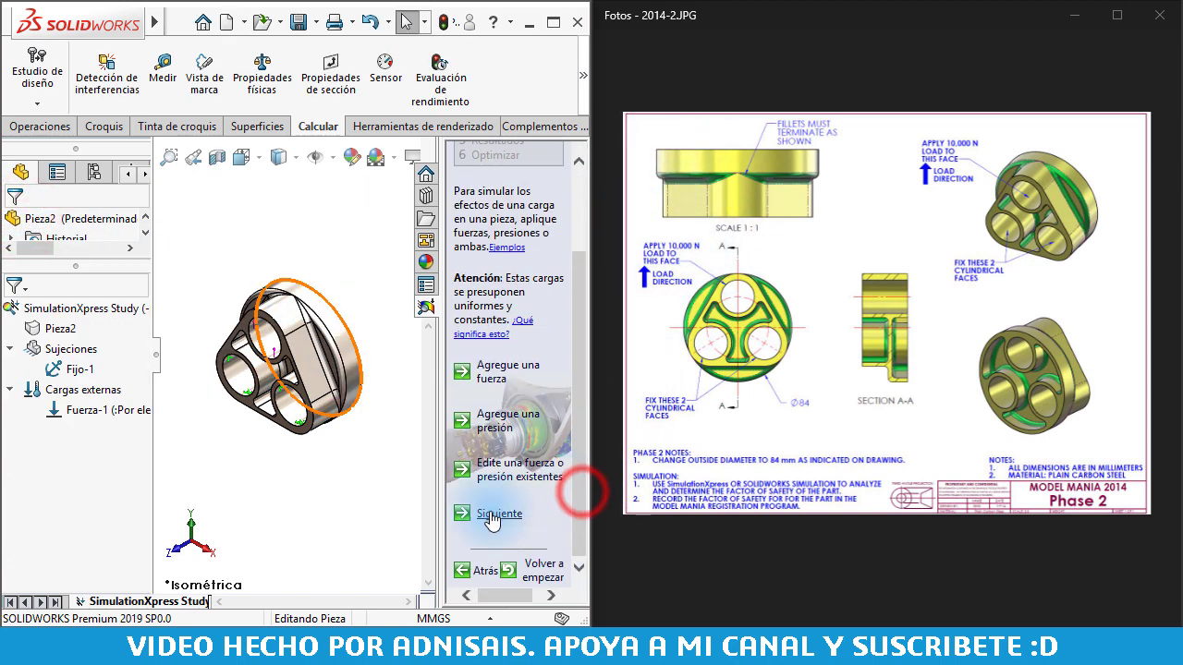
{"action": "left_click", "coordinate": [486, 508]}
Step: Apply Acero al carbono no aleado from the material library to the part
{"action": "left_click", "coordinate": [499, 455]}
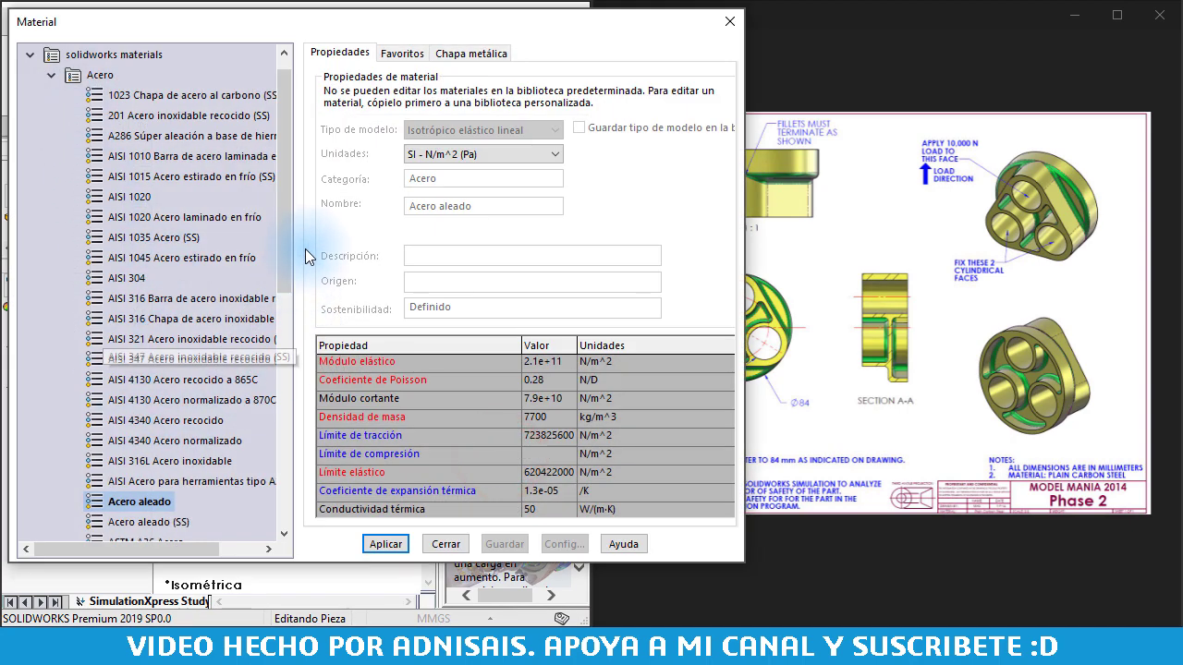
{"action": "left_click_drag", "start_coordinate": [291, 235], "coordinate": [287, 341]}
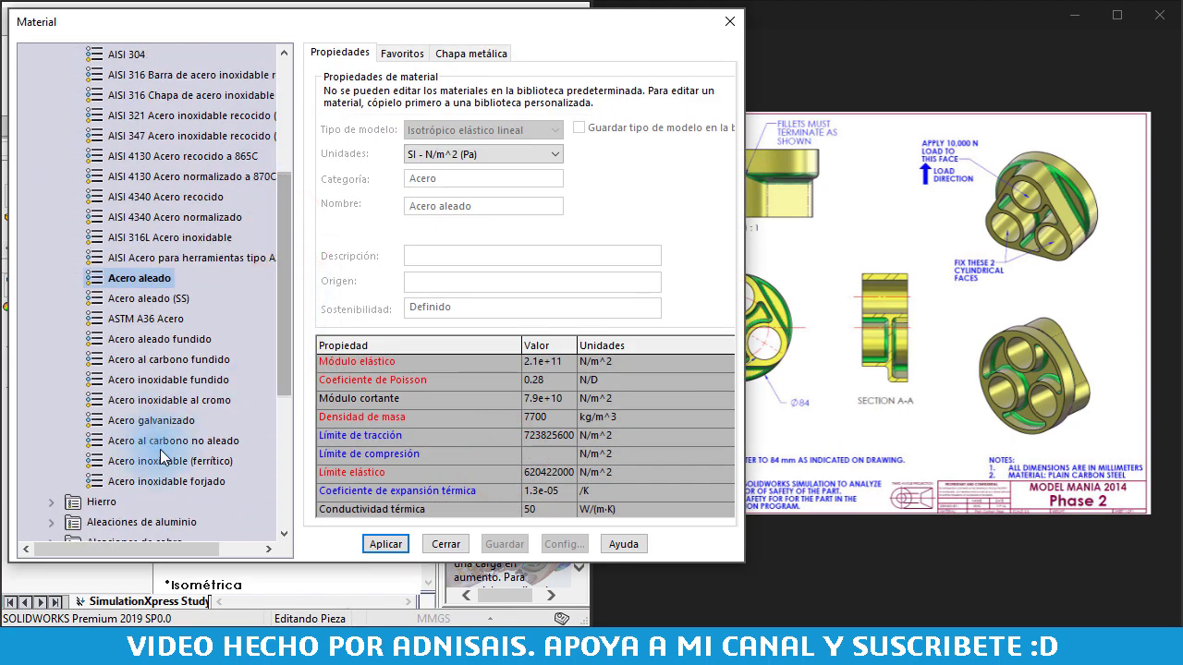
{"action": "left_click", "coordinate": [174, 443]}
{"action": "left_click", "coordinate": [383, 545]}
{"action": "left_click", "coordinate": [445, 544]}
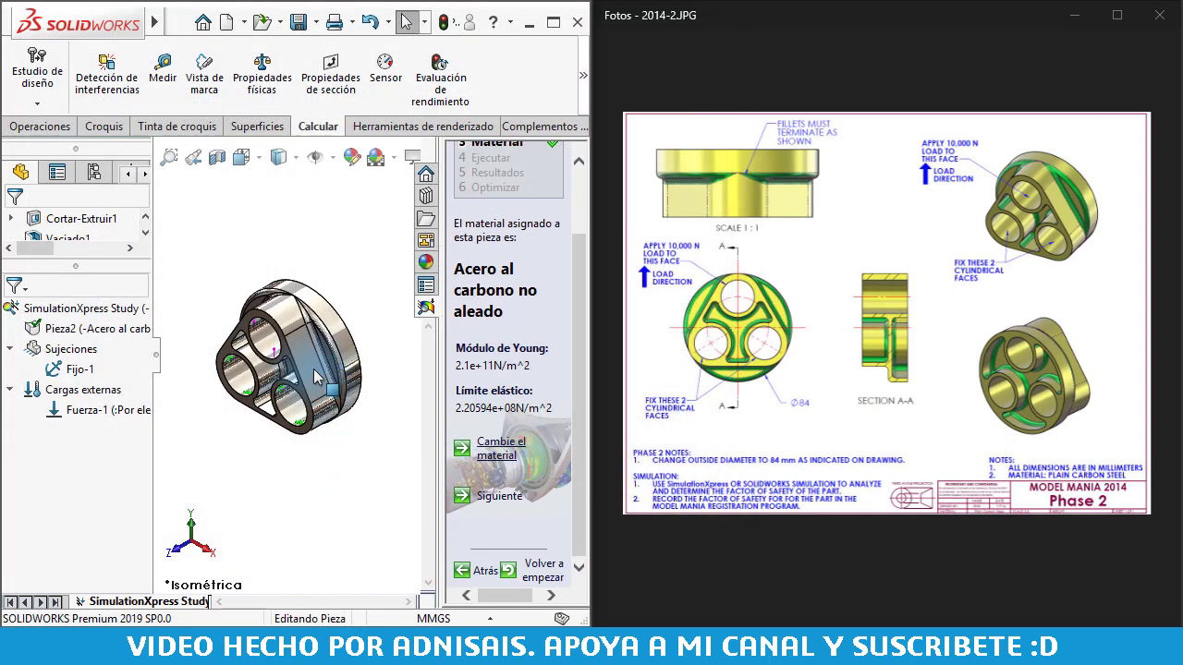
{"action": "scroll", "coordinate": [296, 353], "scroll_direction": "down", "scroll_amount": 5}
{"action": "middle_click_drag", "start_coordinate": [296, 353], "coordinate": [261, 347]}
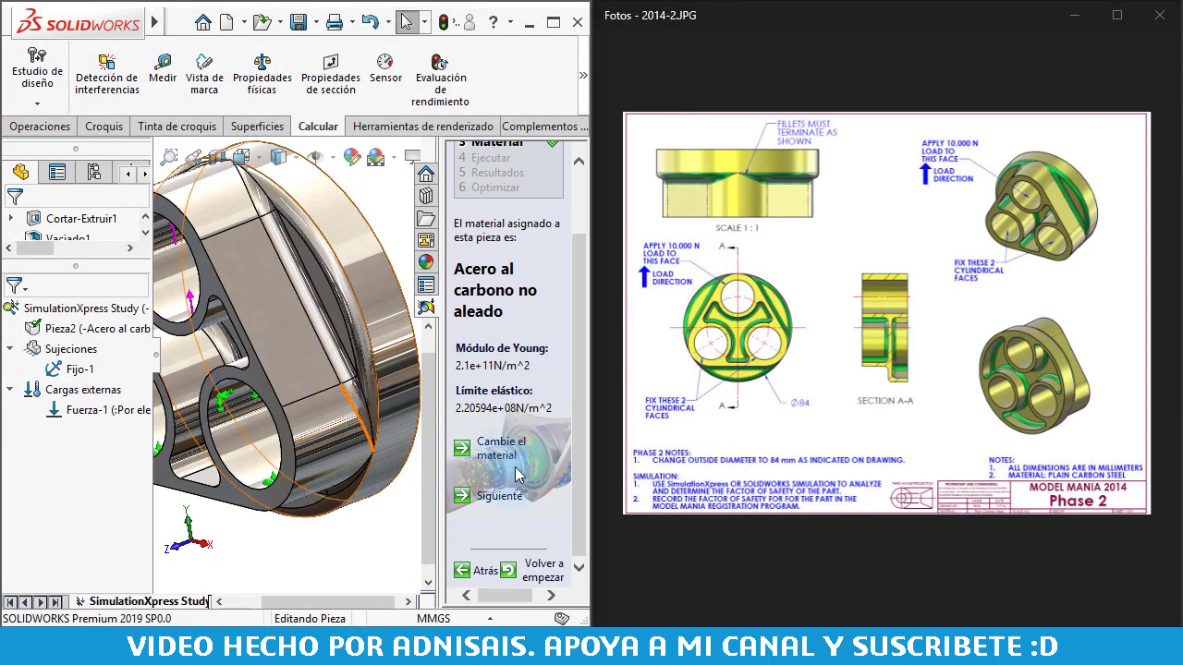
{"action": "scroll", "coordinate": [259, 346], "scroll_direction": "up", "scroll_amount": 3}
Step: Run the simulation and display the factor of safety results, lowest FOS 3.31392
{"action": "left_click", "coordinate": [512, 498]}
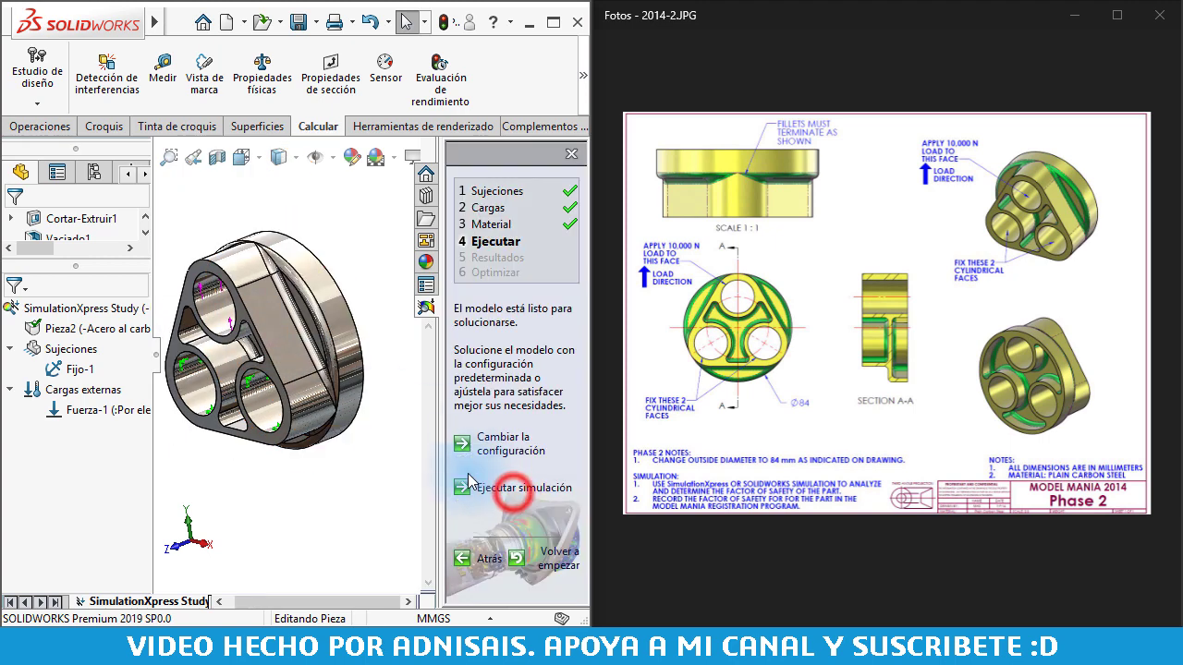
{"action": "left_click", "coordinate": [504, 487]}
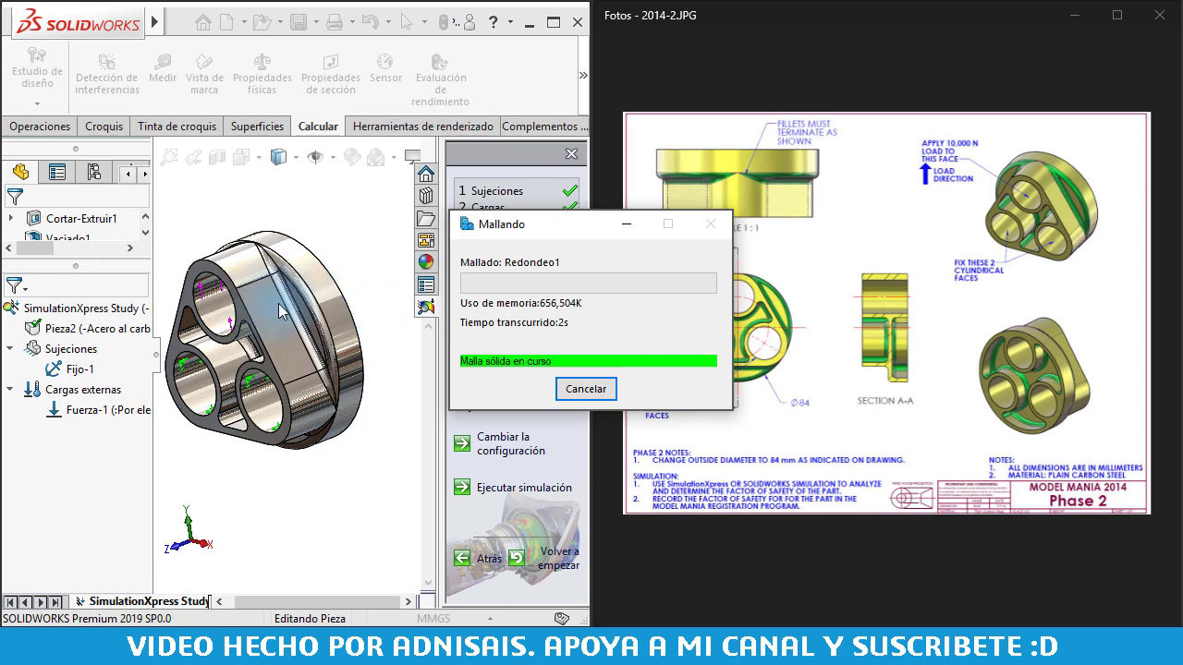
{"action": "left_click", "coordinate": [397, 442]}
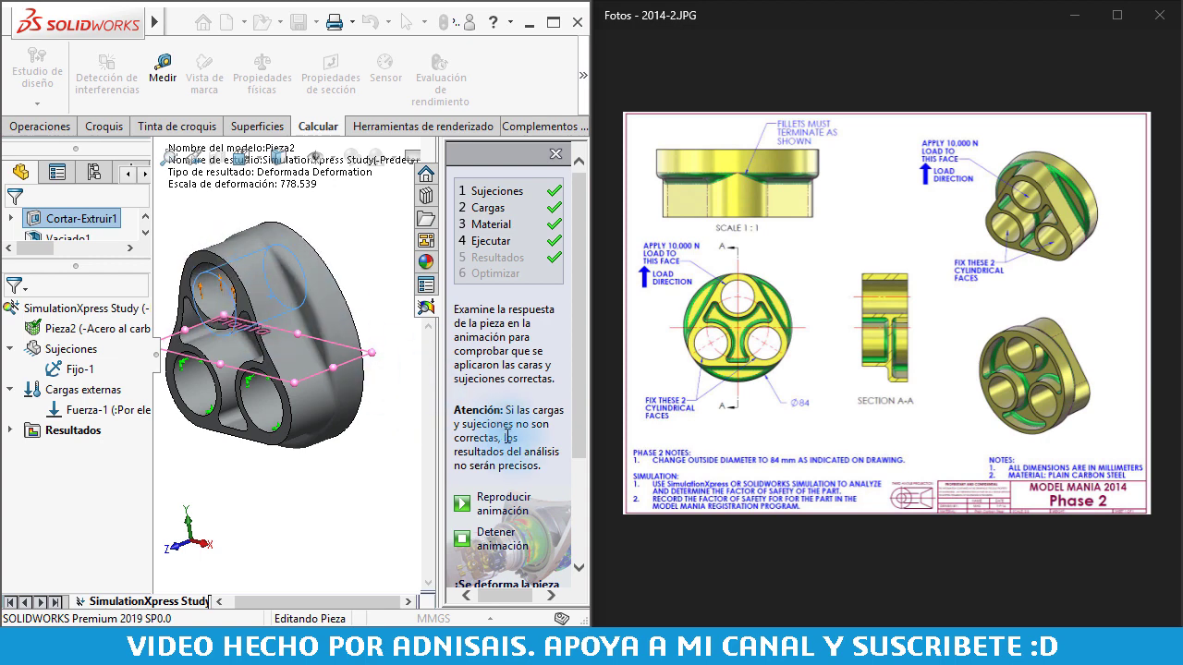
{"action": "scroll", "coordinate": [516, 452], "scroll_direction": "down", "scroll_amount": 3}
{"action": "scroll", "coordinate": [507, 473], "scroll_direction": "down", "scroll_amount": 1}
{"action": "left_click", "coordinate": [506, 482]}
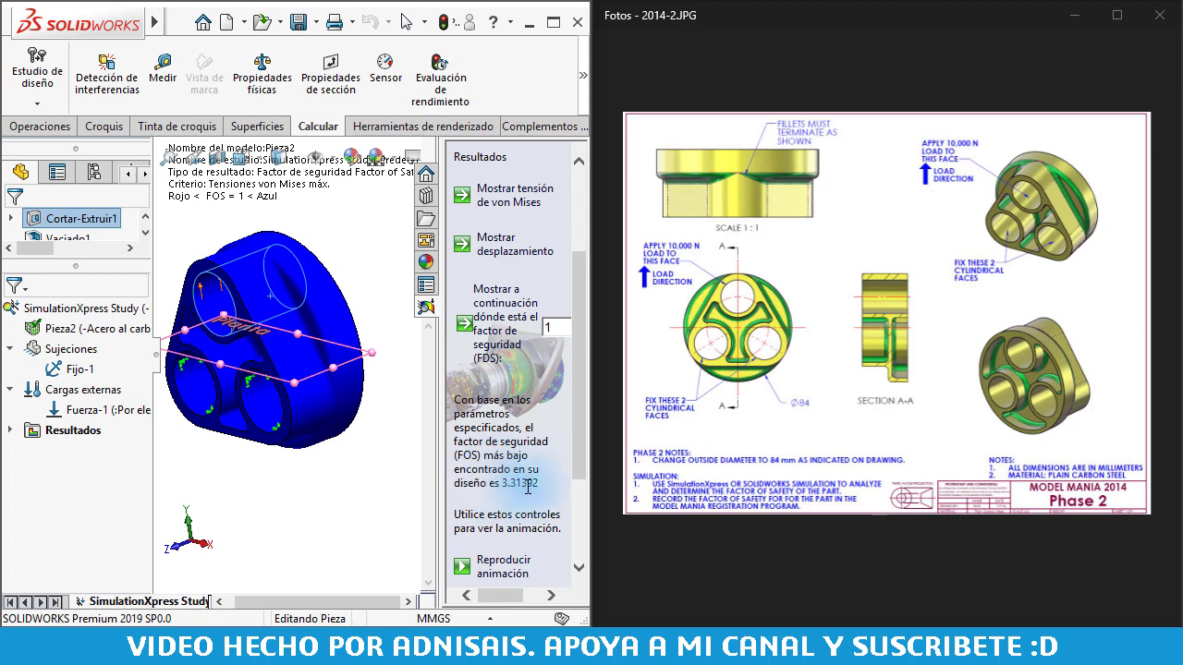
Step: Zoom the Fotos image to the notes and 10,000 N load callout, then orbit the FOS plot
{"action": "double_click", "coordinate": [751, 495]}
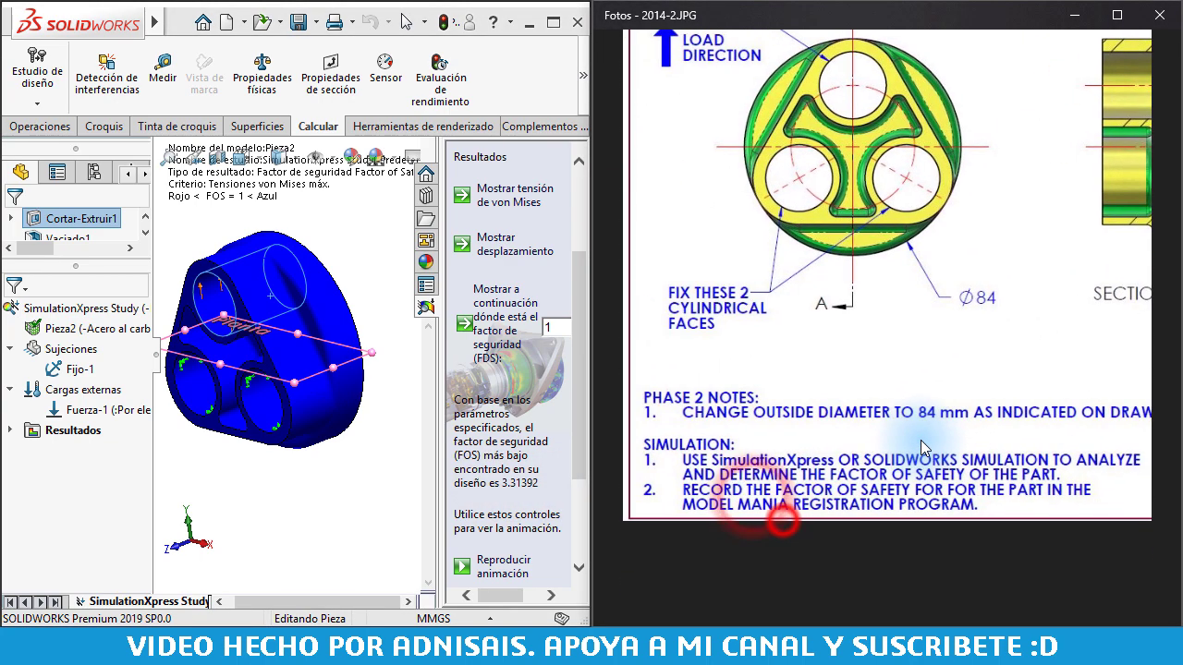
{"action": "left_click_drag", "start_coordinate": [922, 448], "coordinate": [726, 579]}
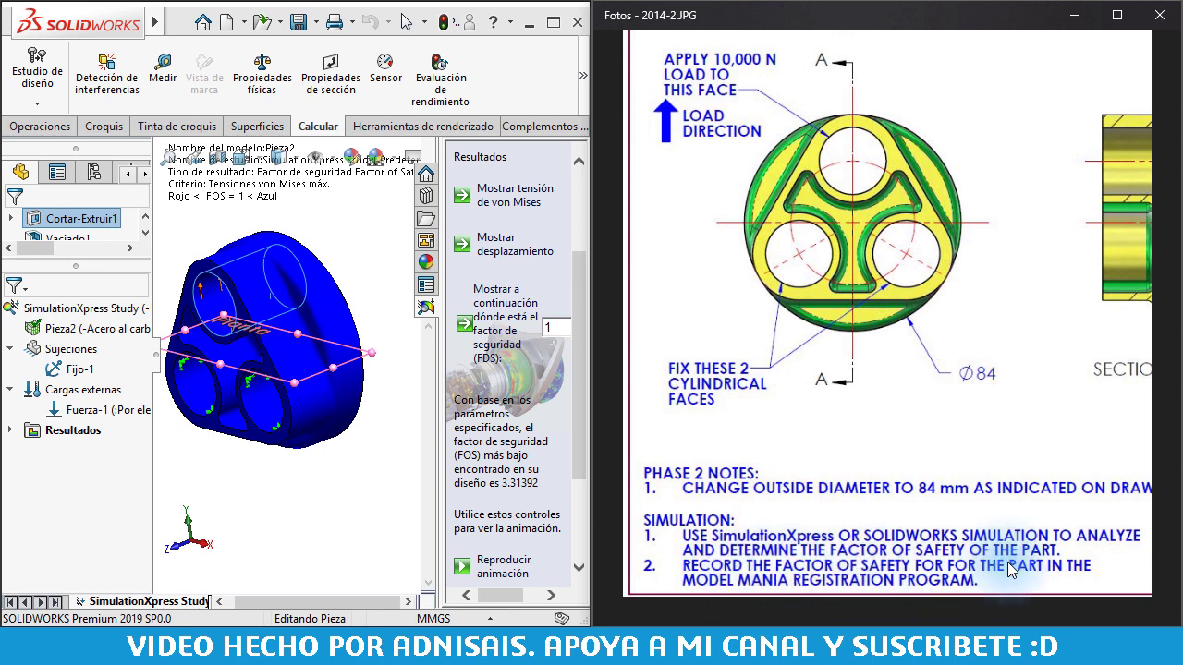
{"action": "middle_click_drag", "start_coordinate": [277, 455], "coordinate": [298, 455]}
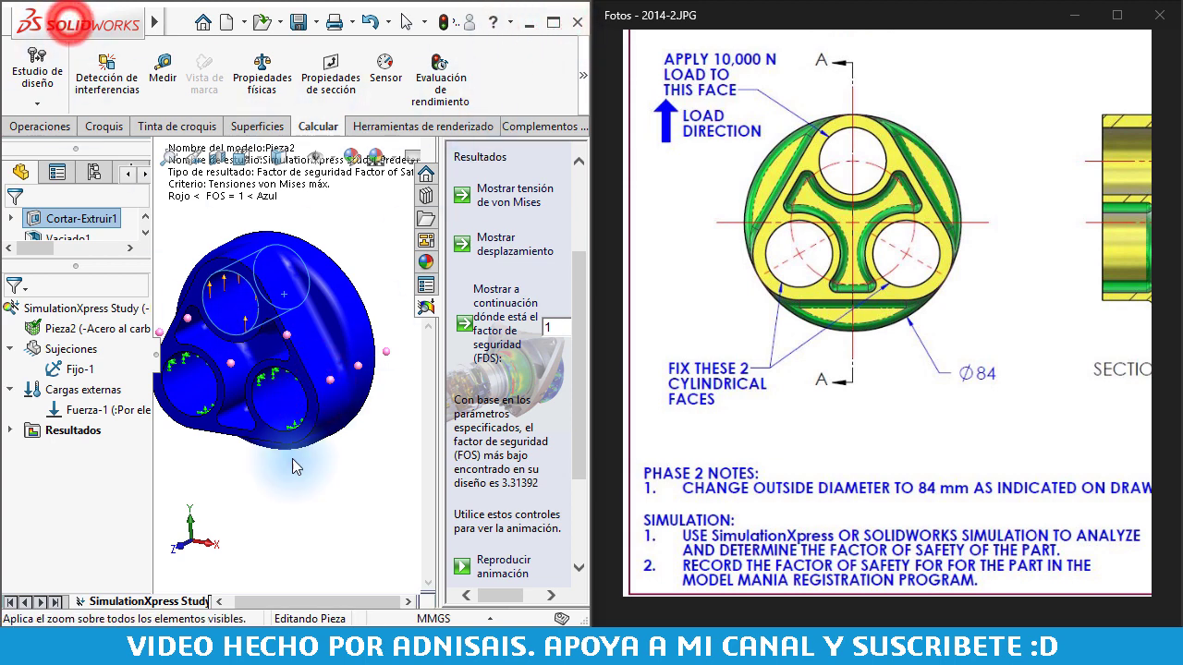
{"action": "middle_click_drag", "start_coordinate": [317, 484], "coordinate": [319, 479]}
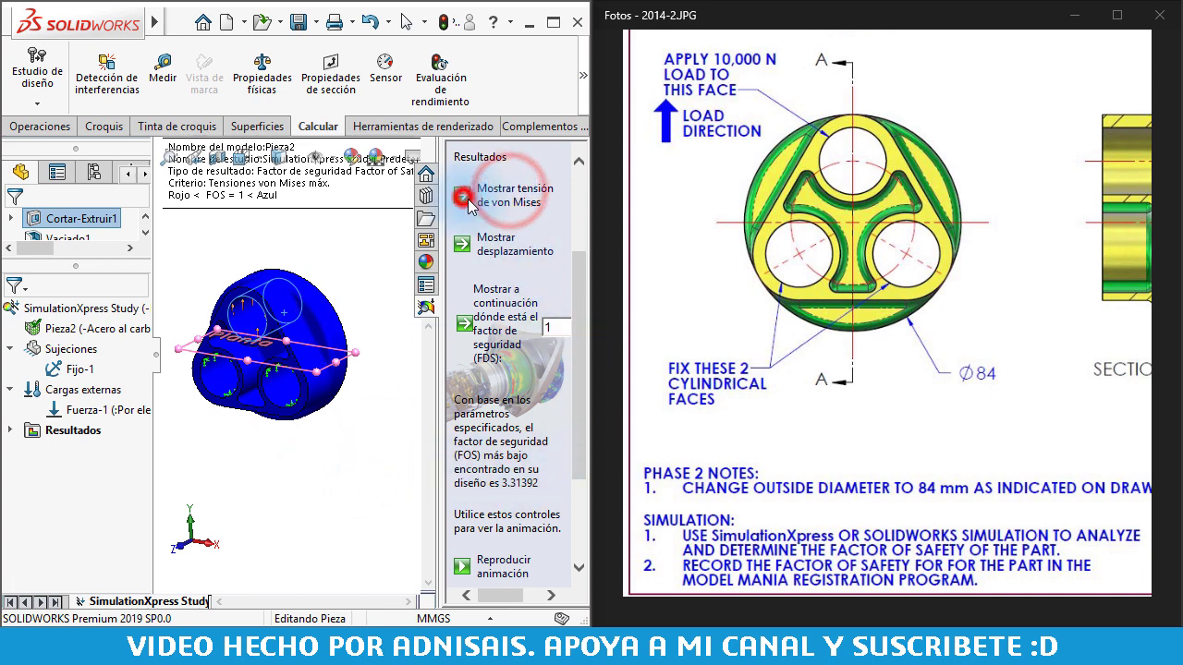
{"action": "left_click", "coordinate": [345, 259]}
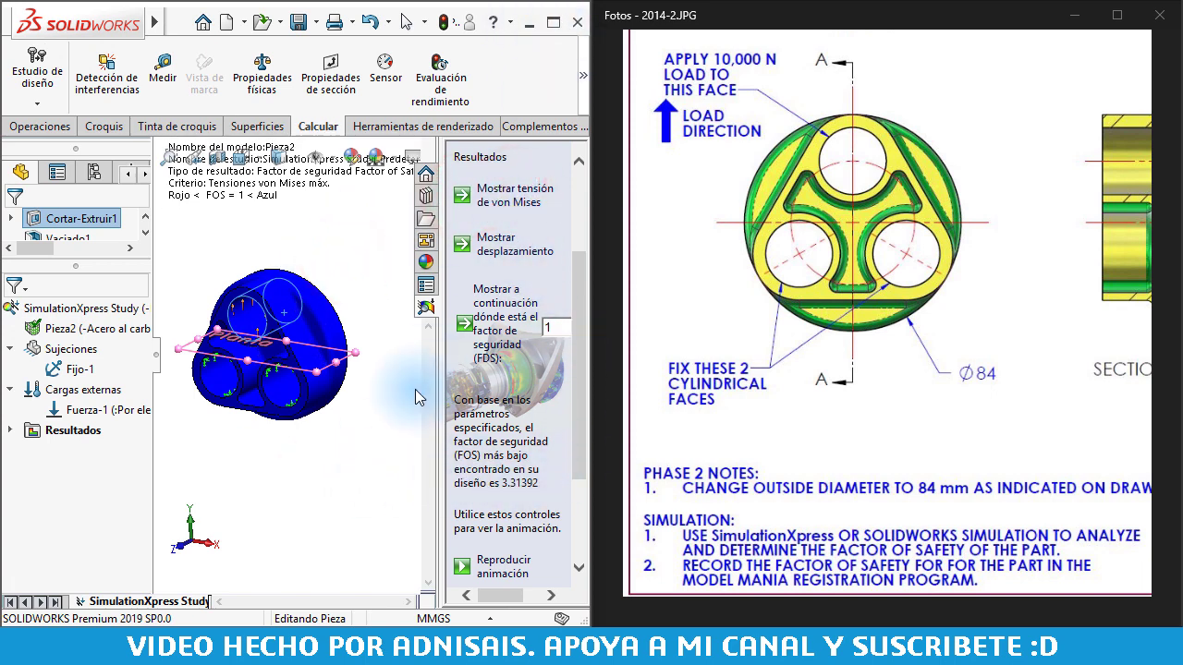
{"action": "scroll", "coordinate": [559, 386], "scroll_direction": "down", "scroll_amount": 3}
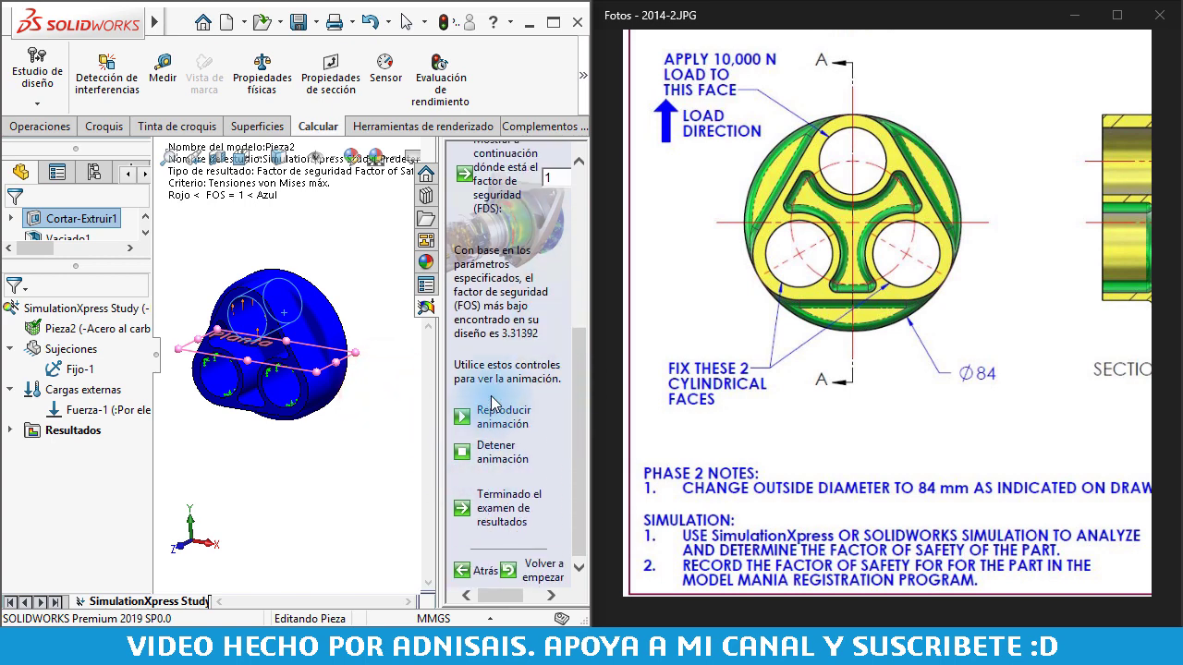
{"action": "left_click", "coordinate": [322, 536]}
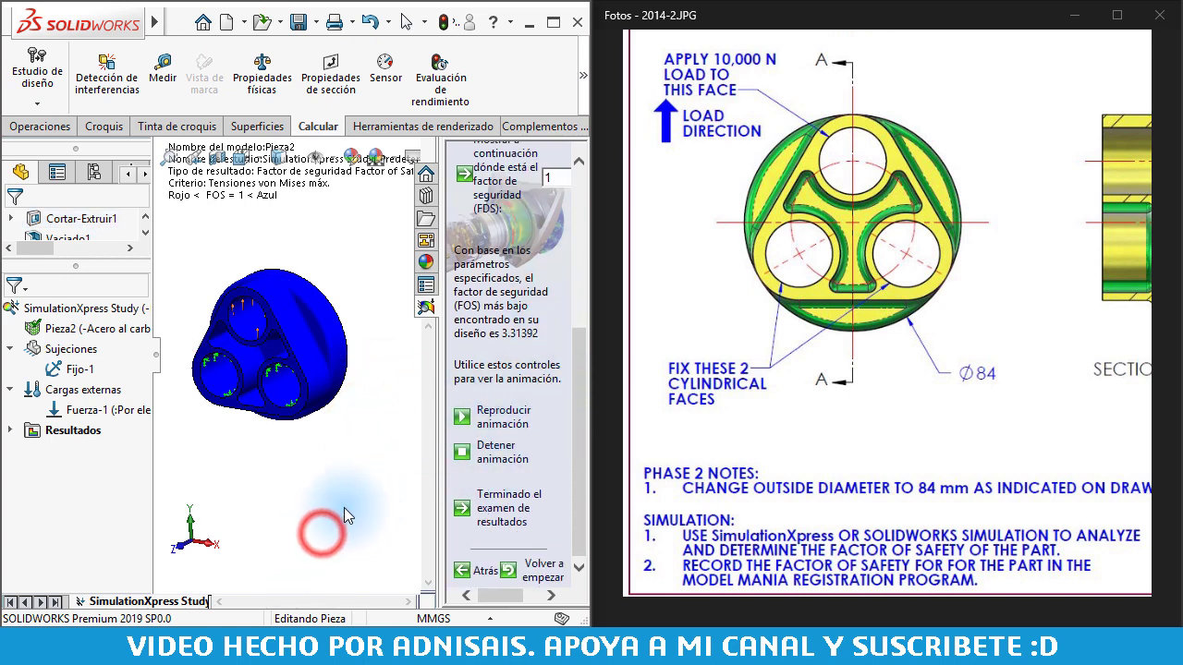
Step: Maximize SOLIDWORKS, show the von Mises stress plot, play its animation and rotate the part
{"action": "double_click", "coordinate": [72, 30]}
{"action": "left_click", "coordinate": [958, 295]}
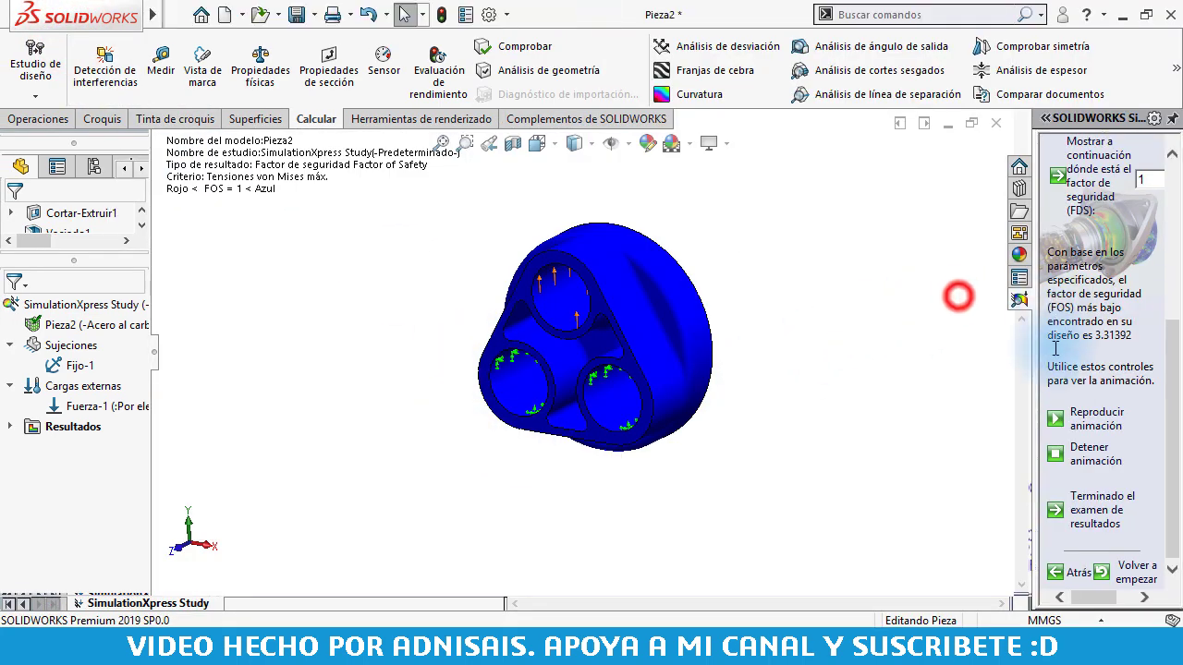
{"action": "scroll", "coordinate": [1075, 222], "scroll_direction": "up", "scroll_amount": 5}
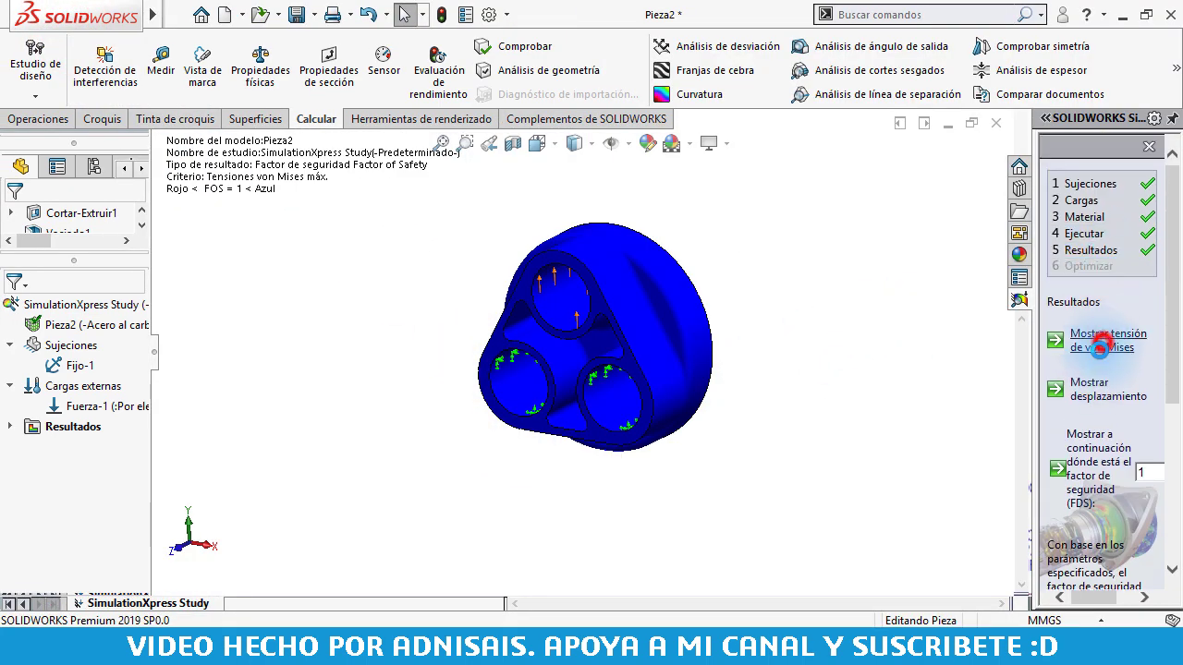
{"action": "left_click", "coordinate": [1100, 347]}
{"action": "scroll", "coordinate": [1105, 434], "scroll_direction": "down", "scroll_amount": 5}
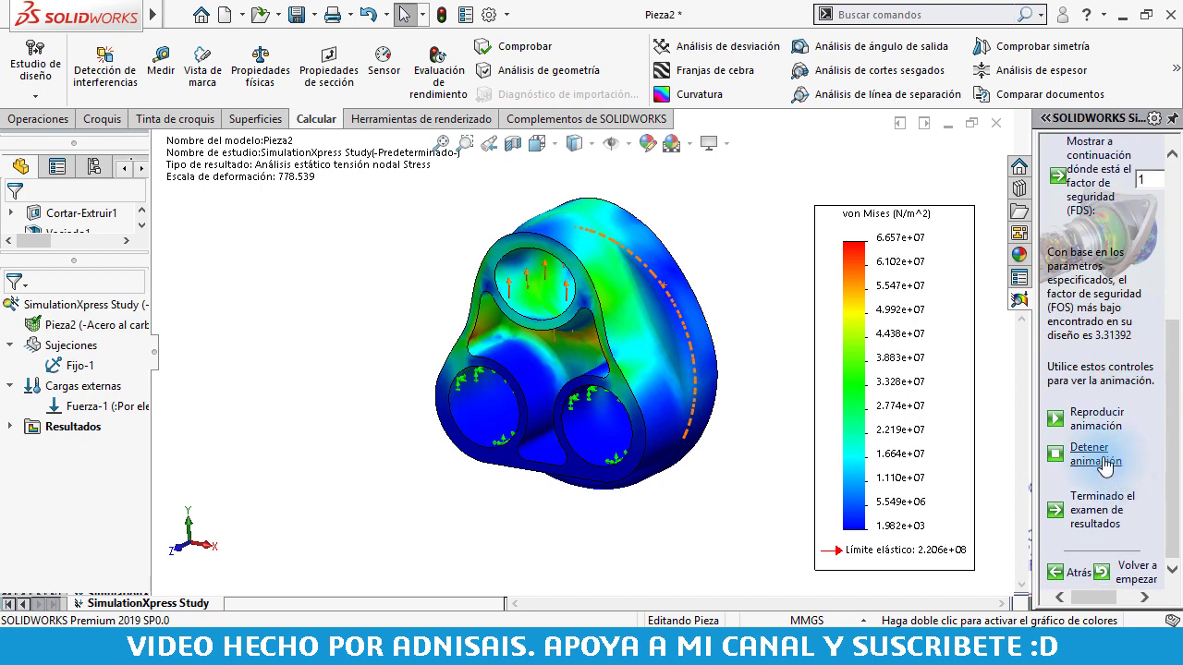
{"action": "left_click", "coordinate": [1100, 421]}
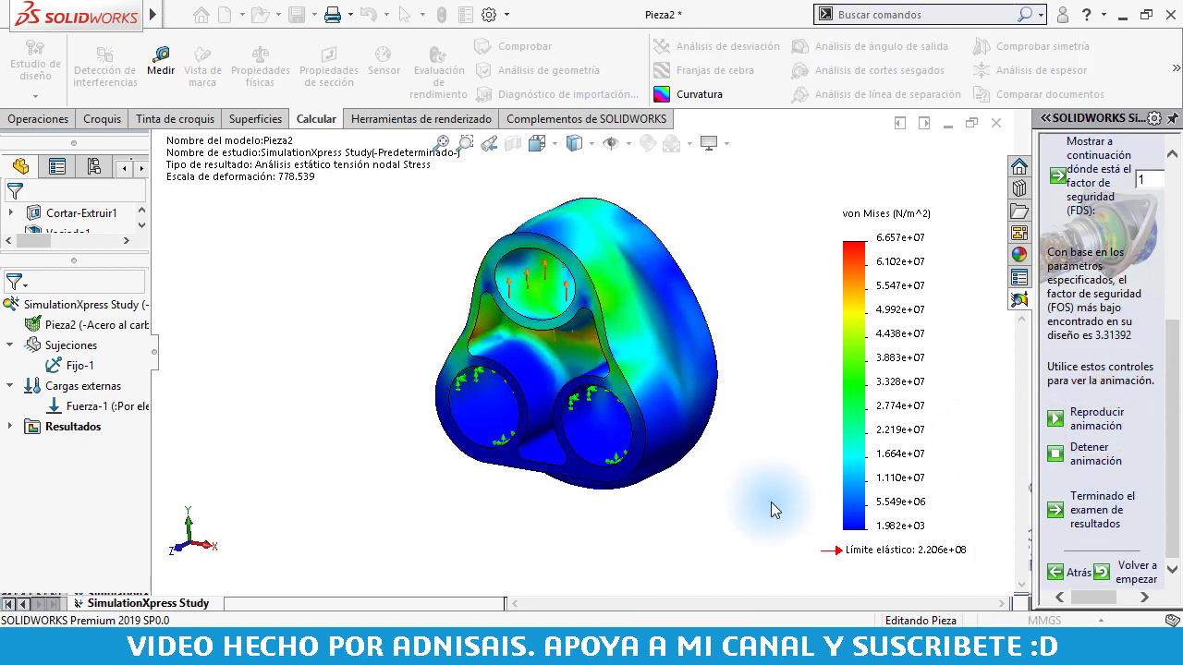
{"action": "middle_click_drag", "start_coordinate": [696, 496], "coordinate": [719, 486]}
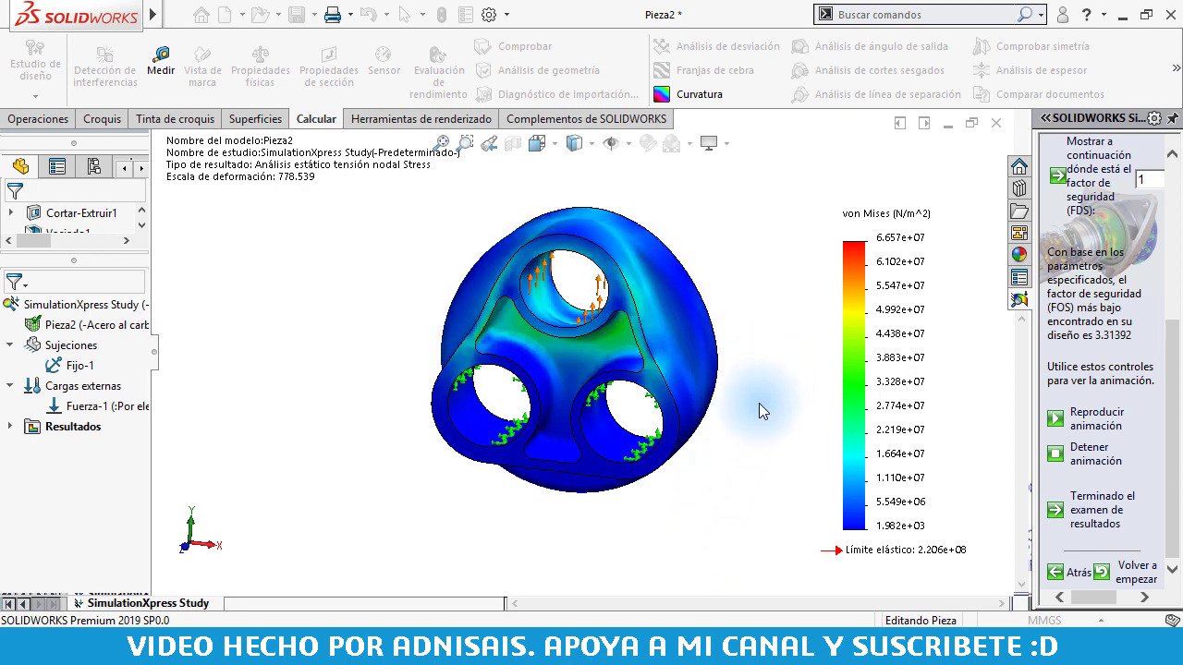
{"action": "middle_click_drag", "start_coordinate": [758, 403], "coordinate": [732, 457]}
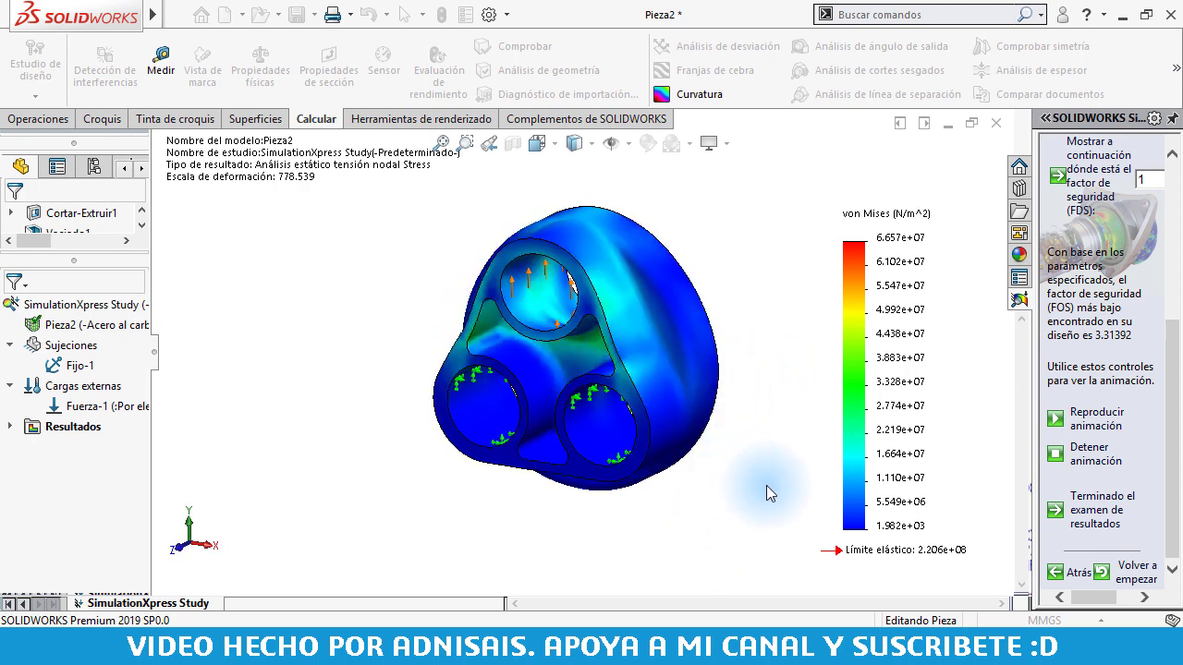